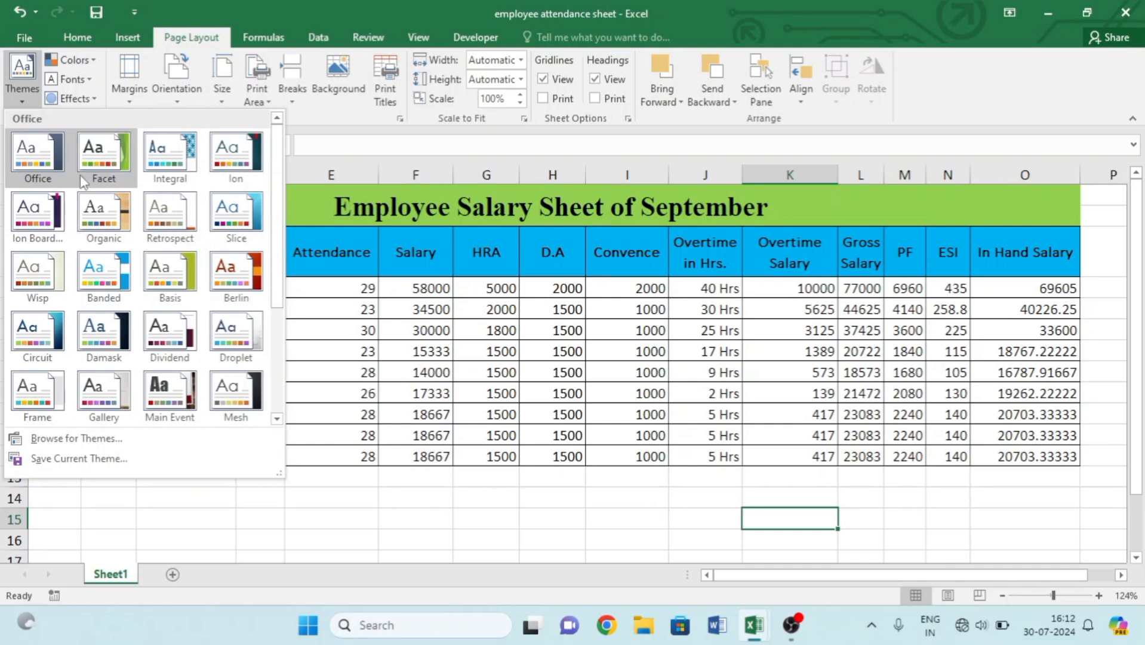
Apply the Ion theme to the workbook and replace it with the Organic theme.
{"action": "left_click", "coordinate": [236, 159]}
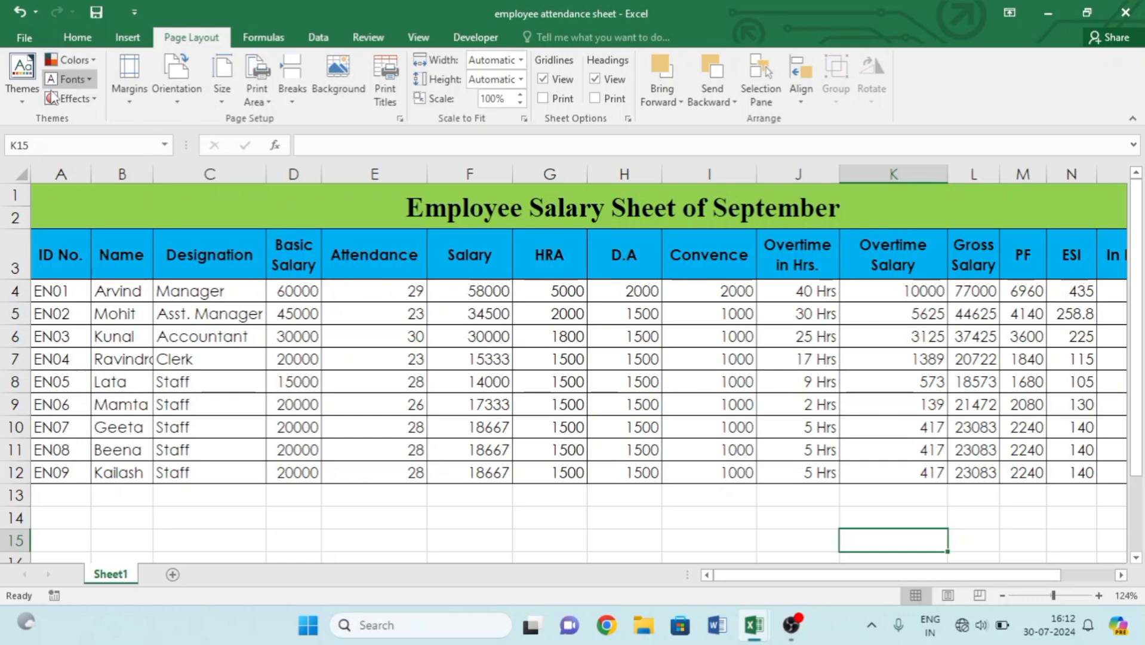
{"action": "left_click", "coordinate": [27, 94]}
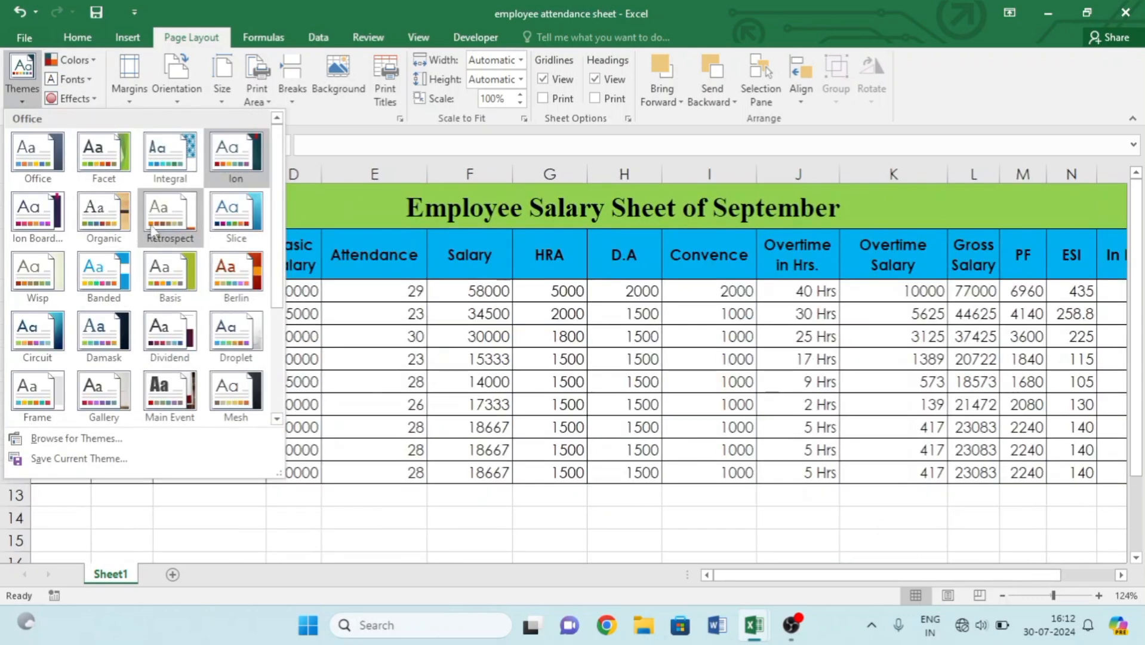
{"action": "left_click", "coordinate": [104, 216]}
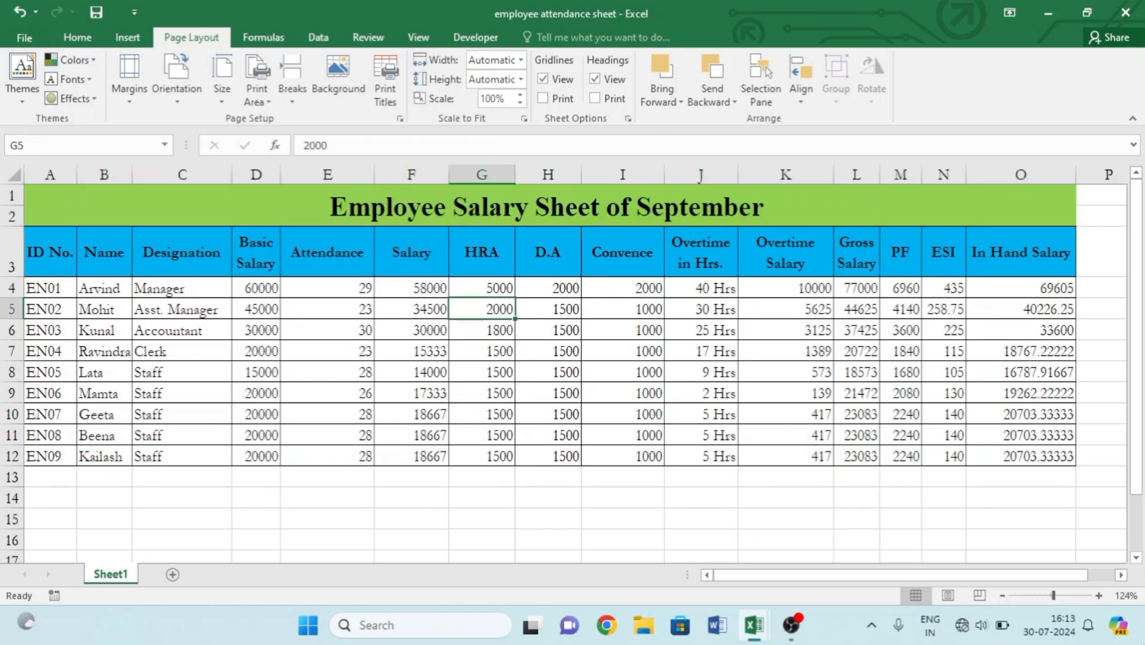
Look through the available theme colors, theme fonts and theme effects for the salary sheet.
{"action": "left_click", "coordinate": [69, 59]}
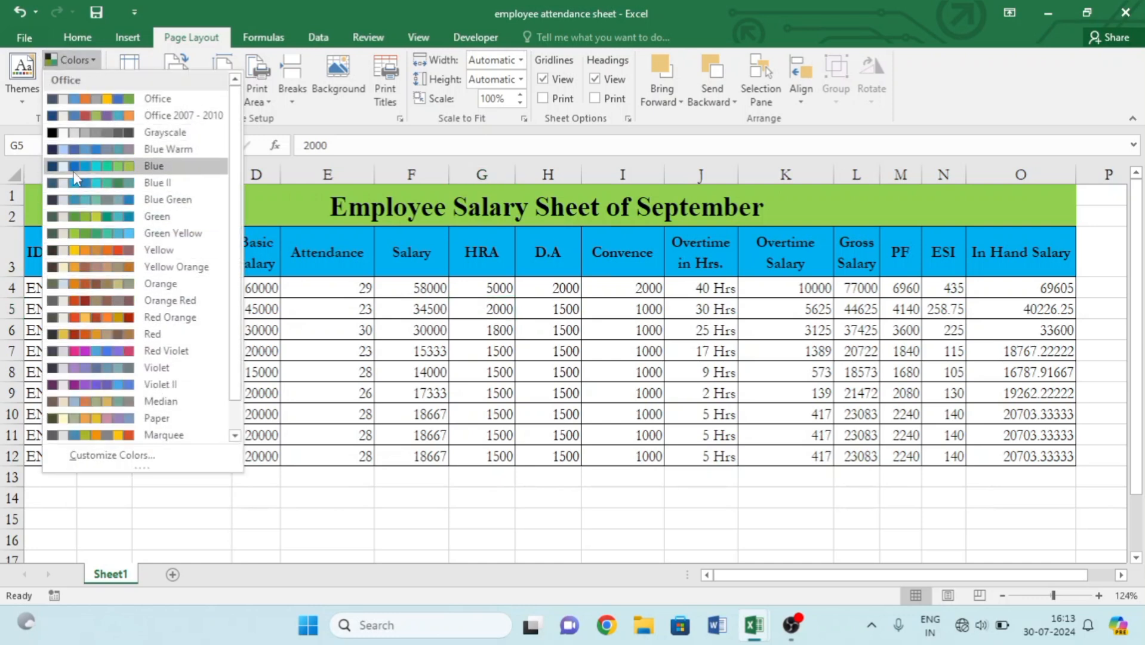
{"action": "left_click", "coordinate": [319, 308]}
{"action": "left_click", "coordinate": [68, 79]}
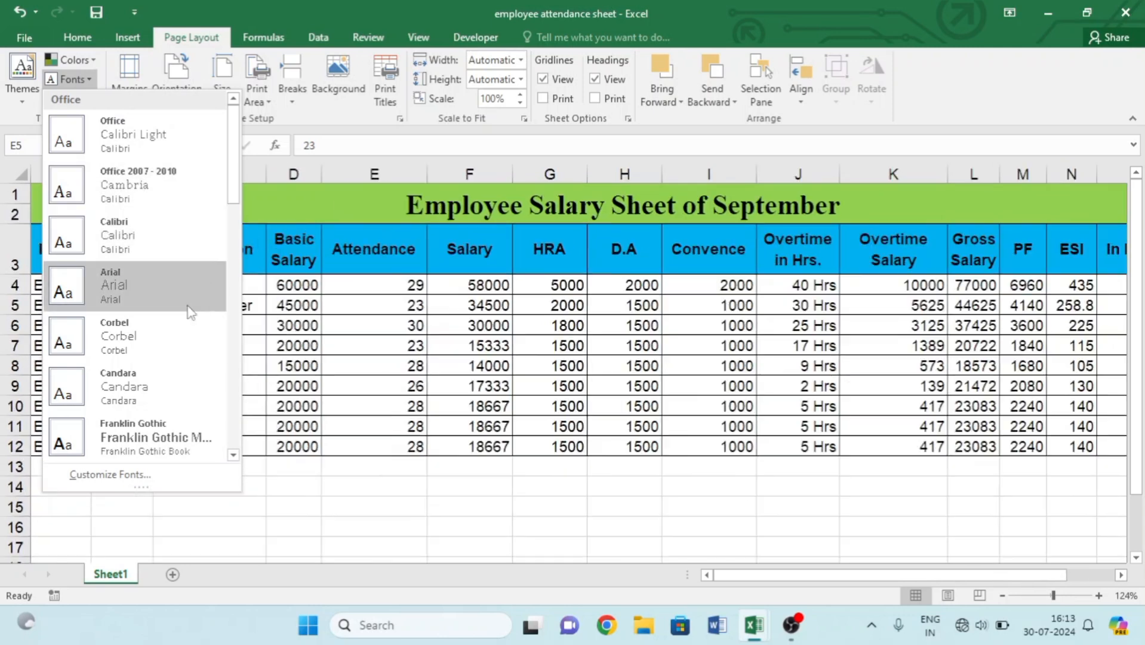
{"action": "left_click", "coordinate": [22, 74]}
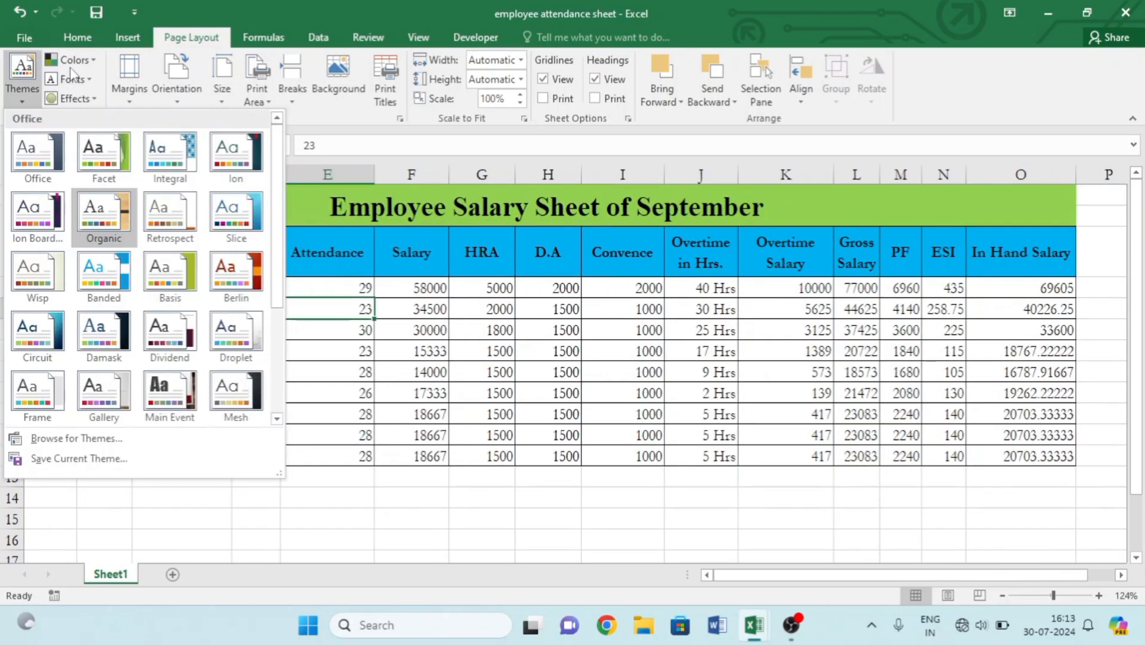
{"action": "left_click", "coordinate": [92, 100]}
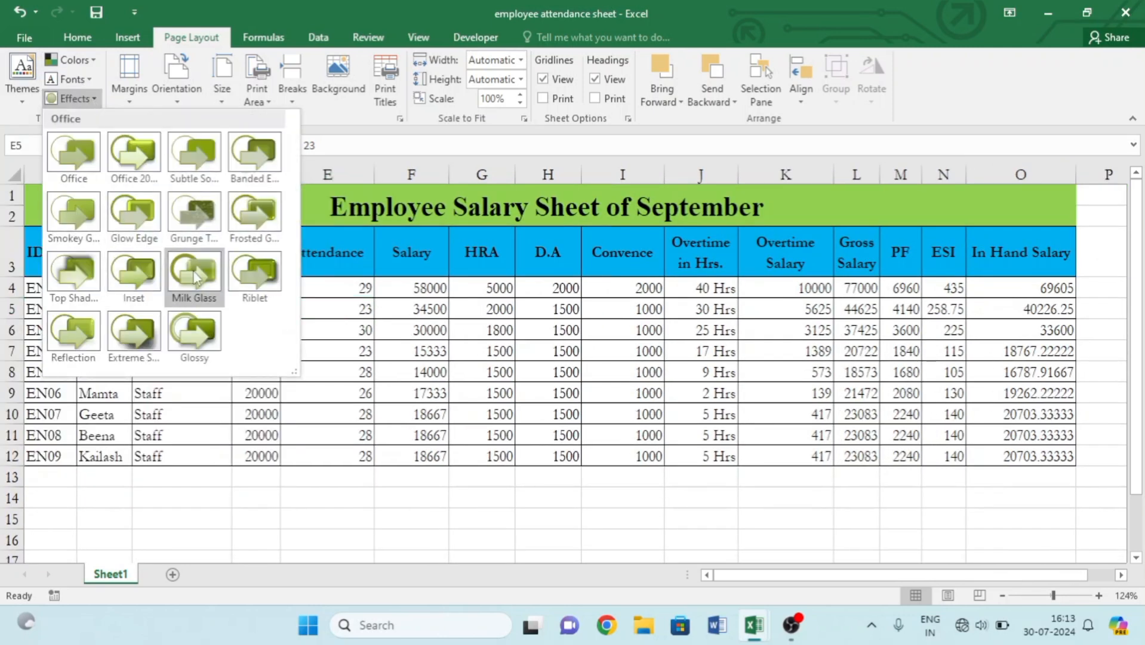
{"action": "left_click", "coordinate": [470, 315]}
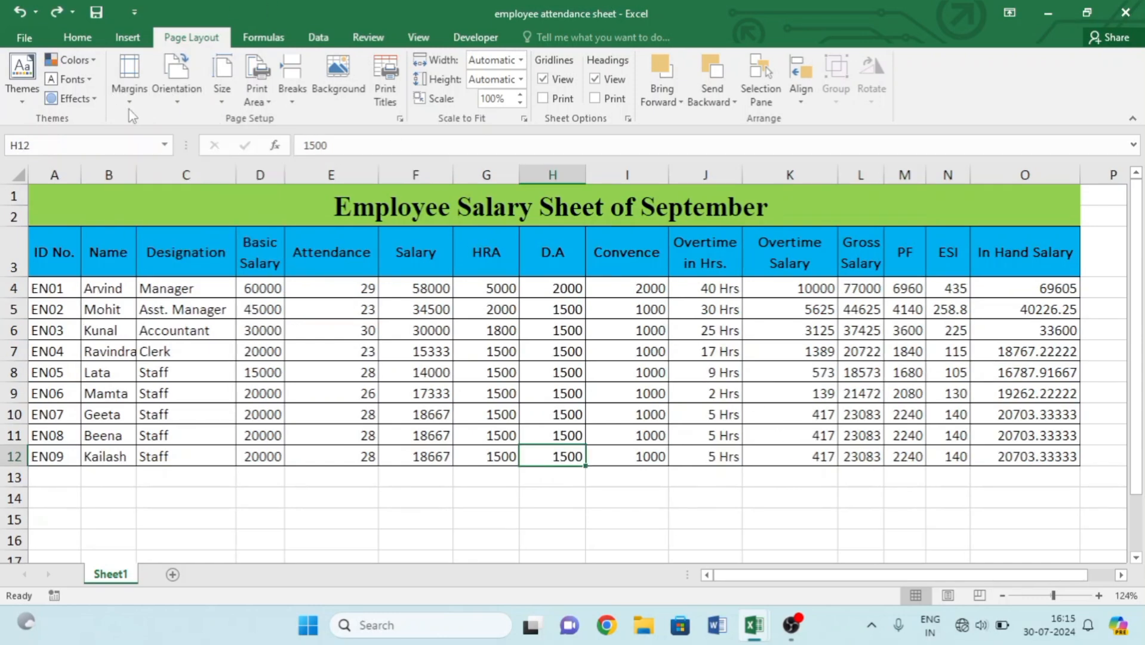
Display the salary sheet in Page Layout view and examine how its columns are split across pages.
{"action": "left_click", "coordinate": [948, 596]}
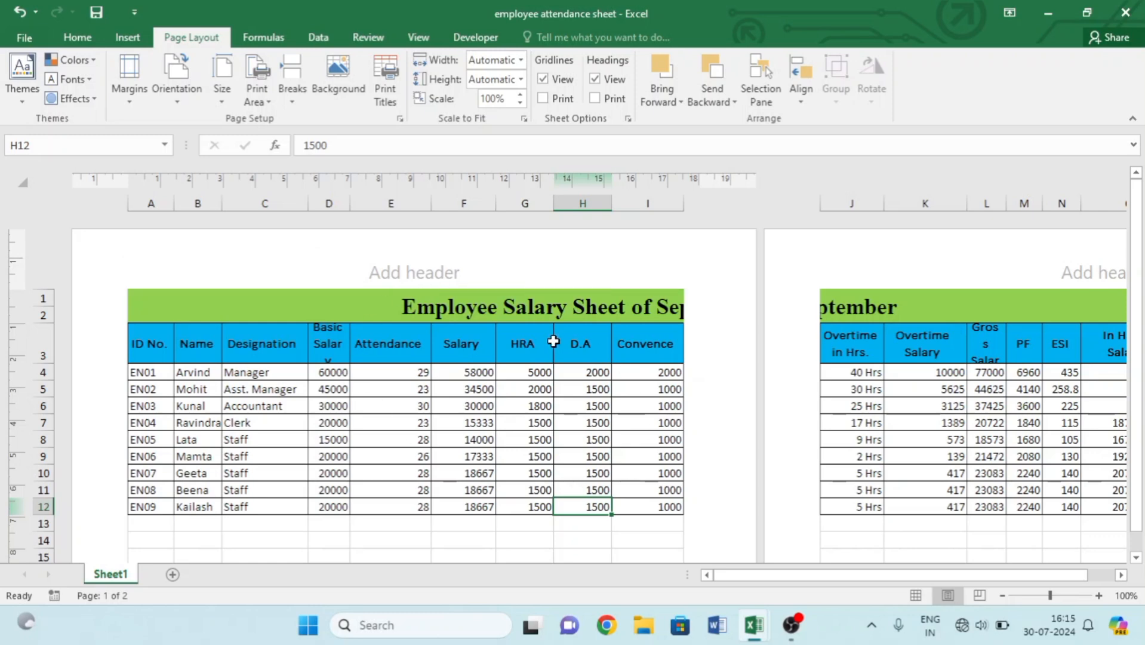
{"action": "scroll", "coordinate": [670, 371], "scroll_direction": "down", "scroll_amount": 4}
{"action": "scroll", "coordinate": [672, 373], "scroll_direction": "down", "scroll_amount": 4}
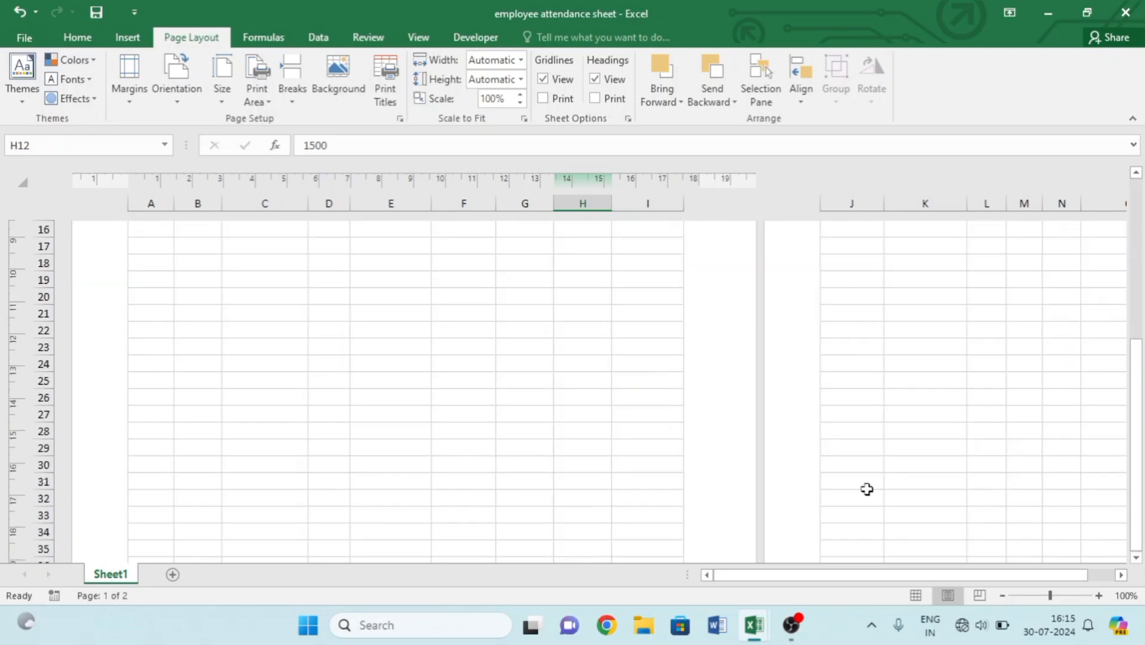
{"action": "left_click_drag", "start_coordinate": [1050, 595], "coordinate": [1035, 595]}
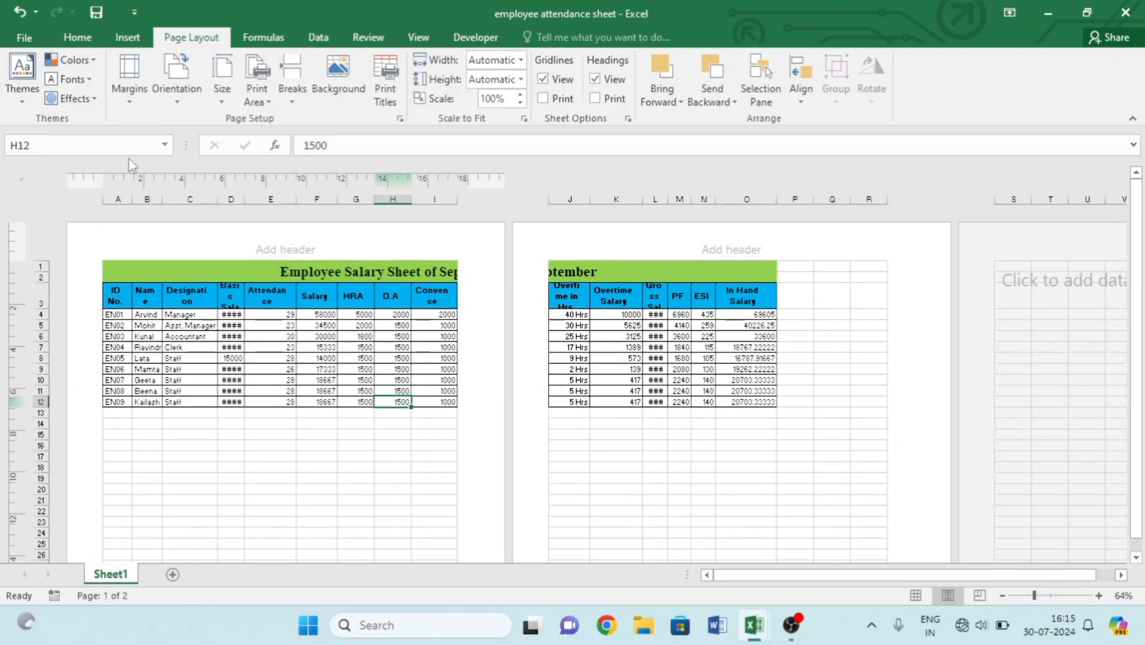
Apply the Wide page margins to the sheet and replace them with the Narrow preset.
{"action": "left_click", "coordinate": [129, 84]}
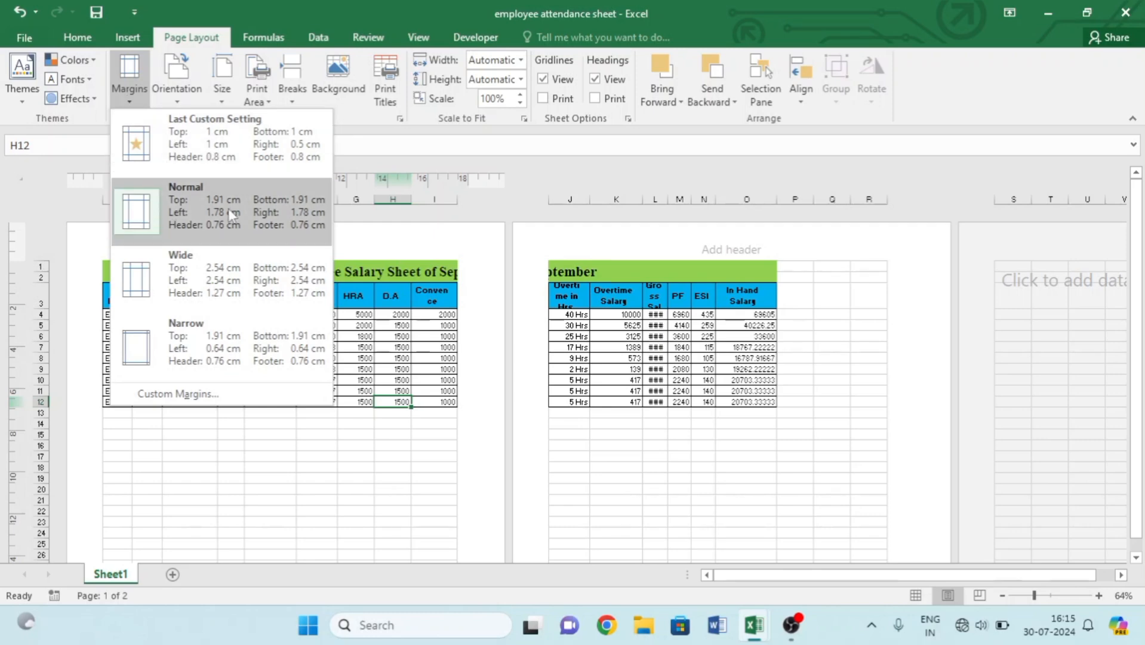
{"action": "left_click", "coordinate": [219, 273]}
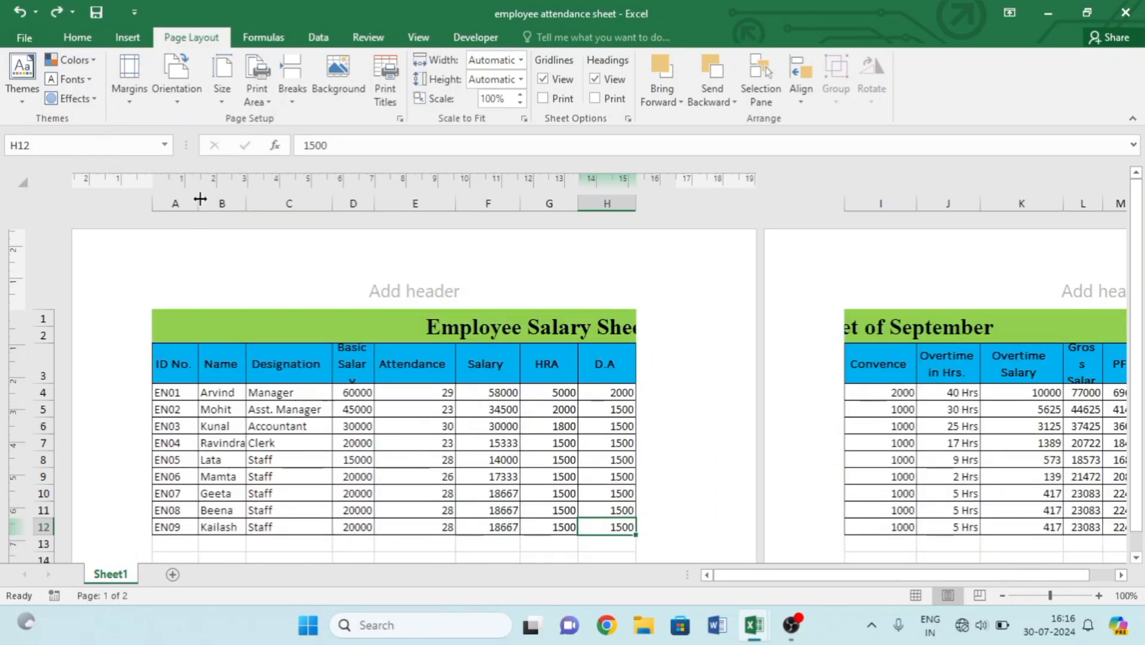
{"action": "left_click", "coordinate": [129, 78]}
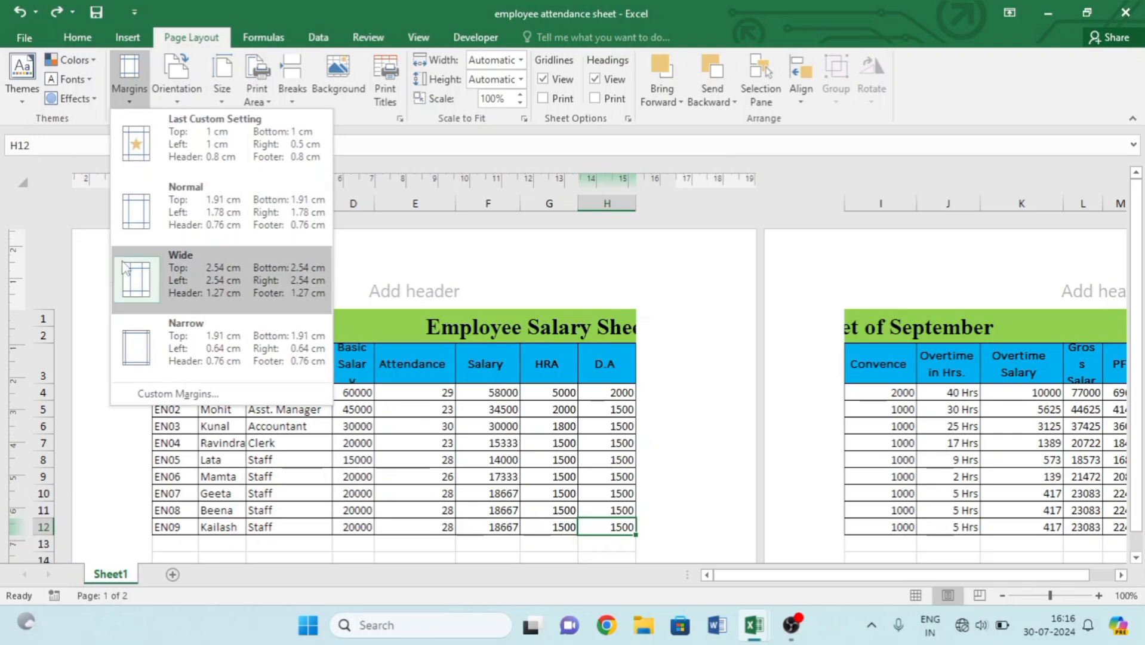
{"action": "left_click", "coordinate": [228, 365]}
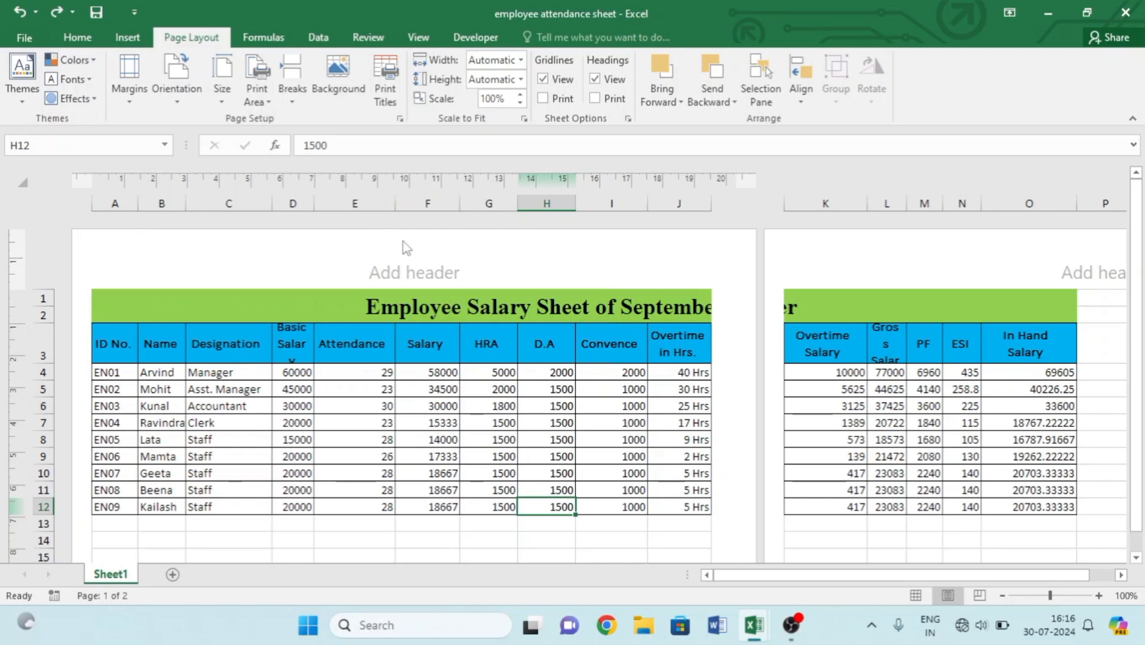
Set custom page margins of 1 cm for the top, bottom, left and right.
{"action": "left_click", "coordinate": [132, 95]}
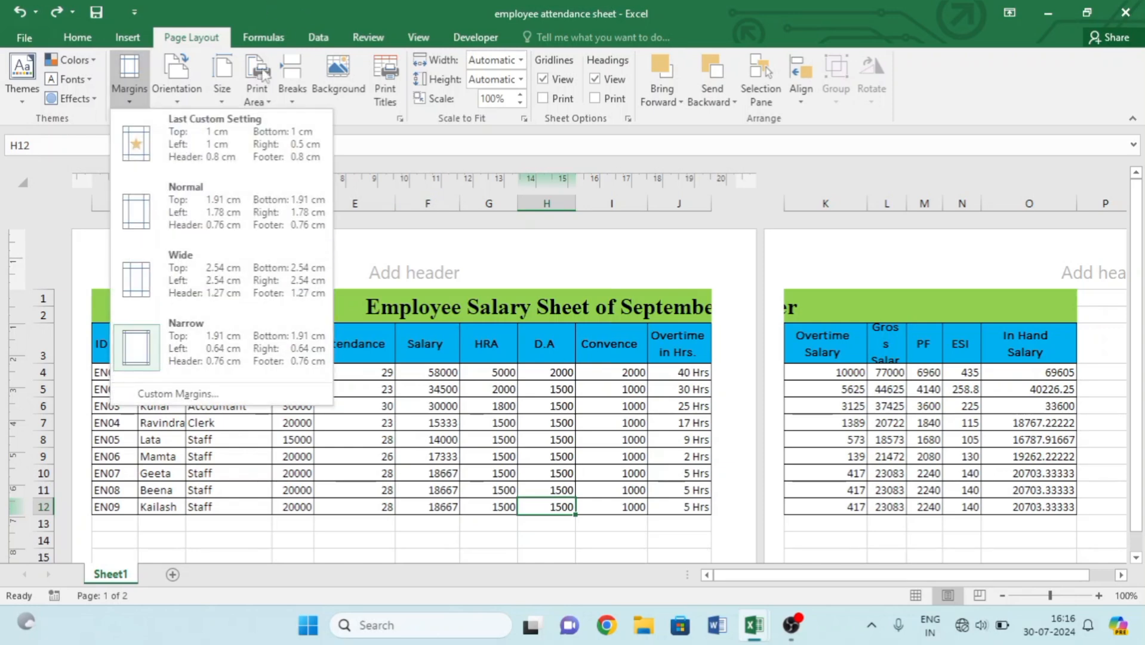
{"action": "left_click", "coordinate": [158, 388]}
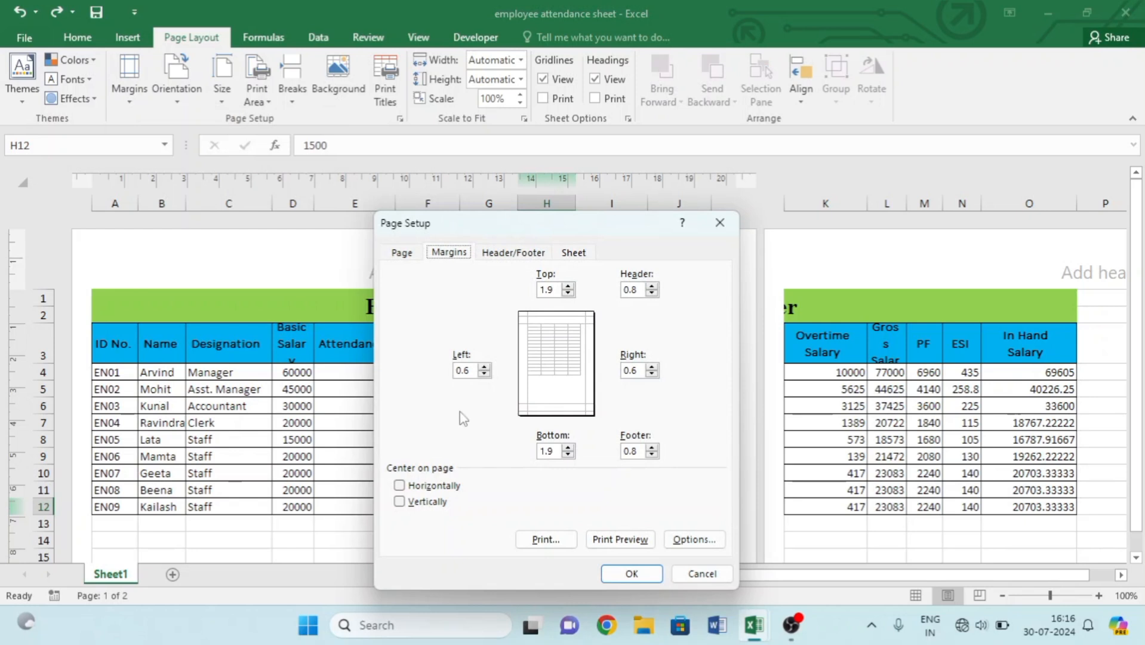
{"action": "double_click", "coordinate": [556, 291]}
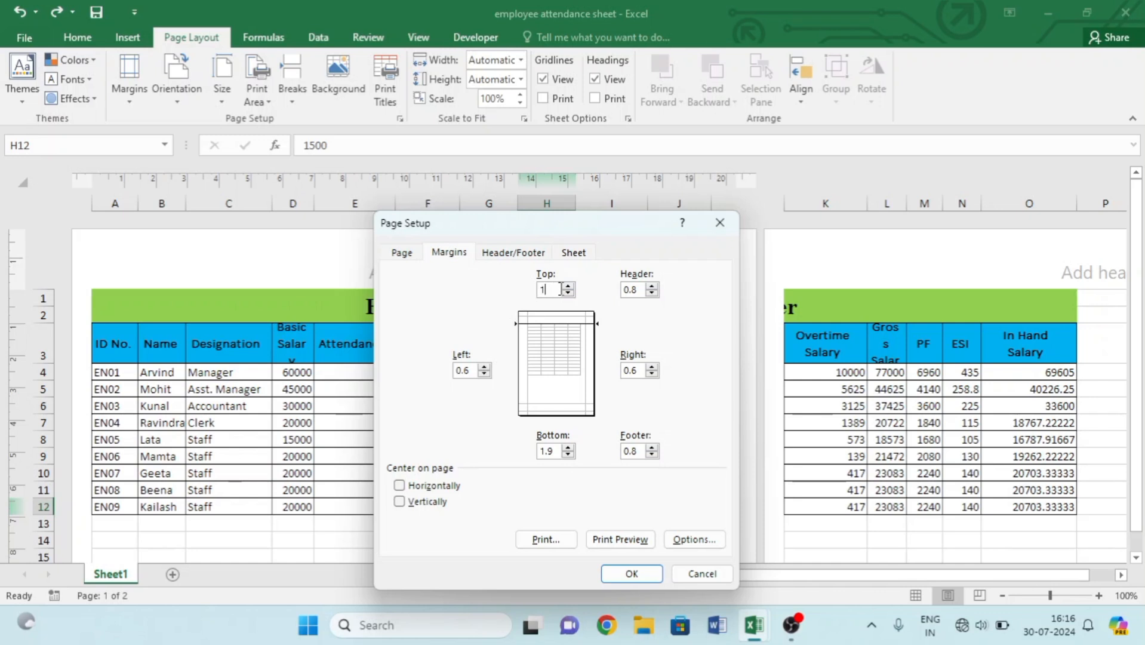
{"action": "left_click", "coordinate": [651, 374]}
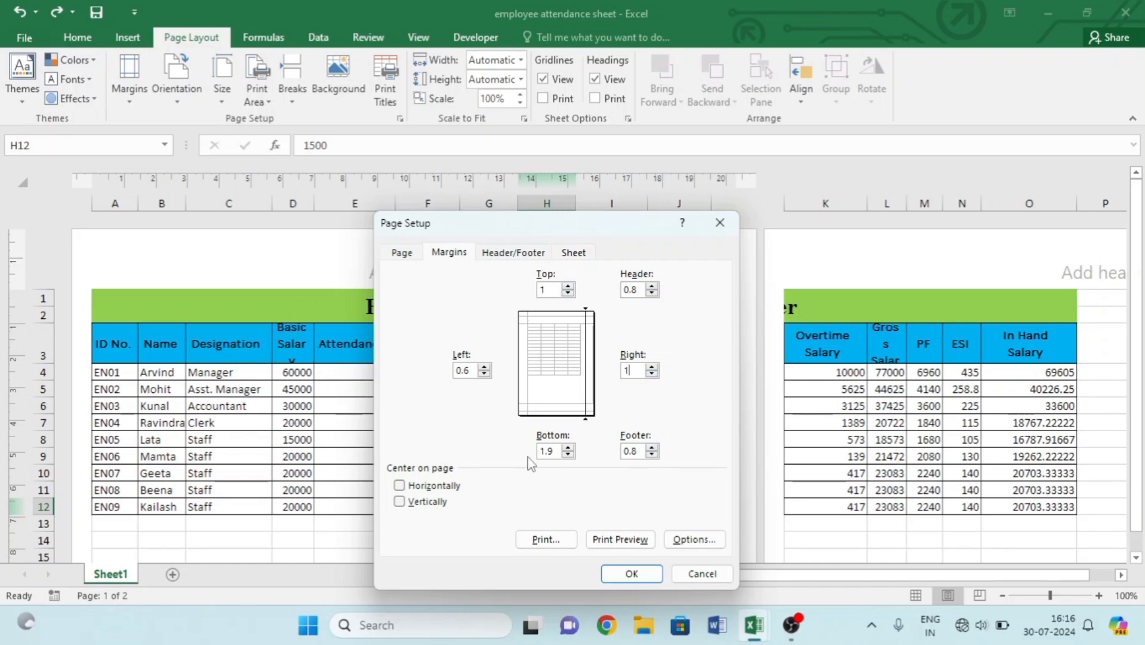
{"action": "left_click", "coordinate": [568, 455]}
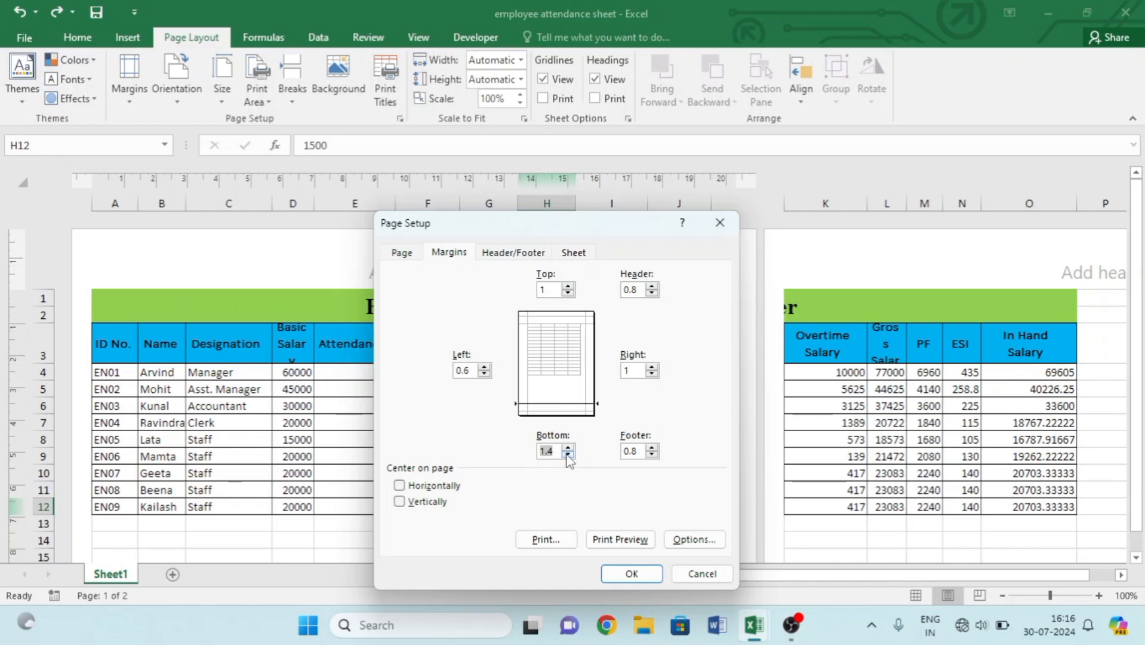
{"action": "left_click", "coordinate": [484, 374]}
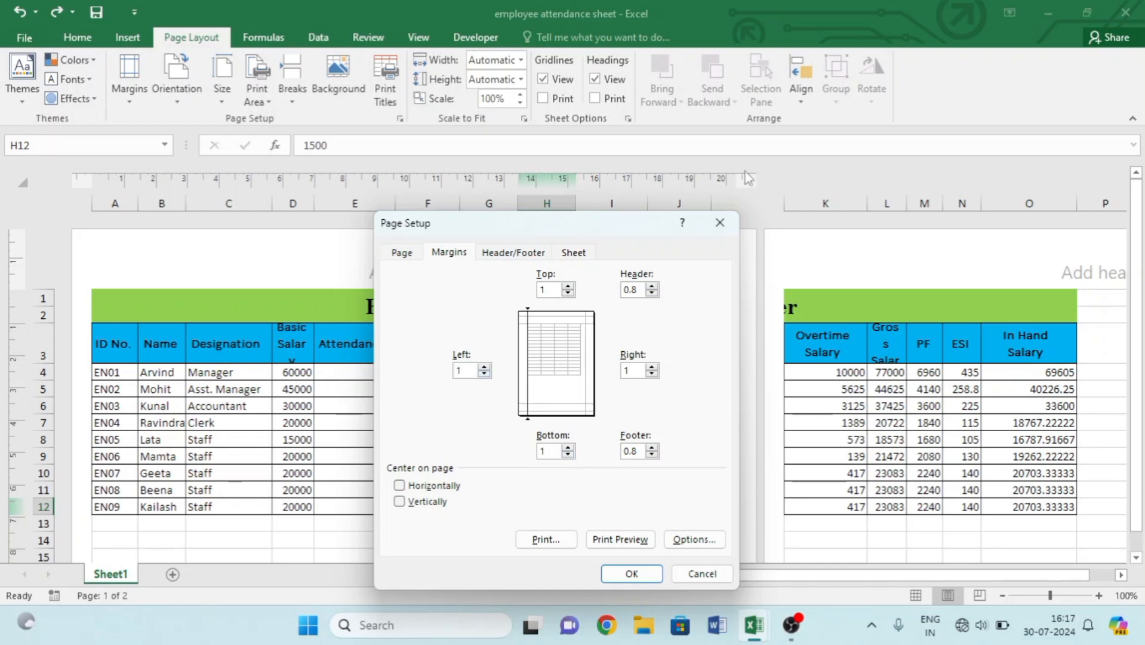
{"action": "left_click_drag", "start_coordinate": [534, 225], "coordinate": [560, 132]}
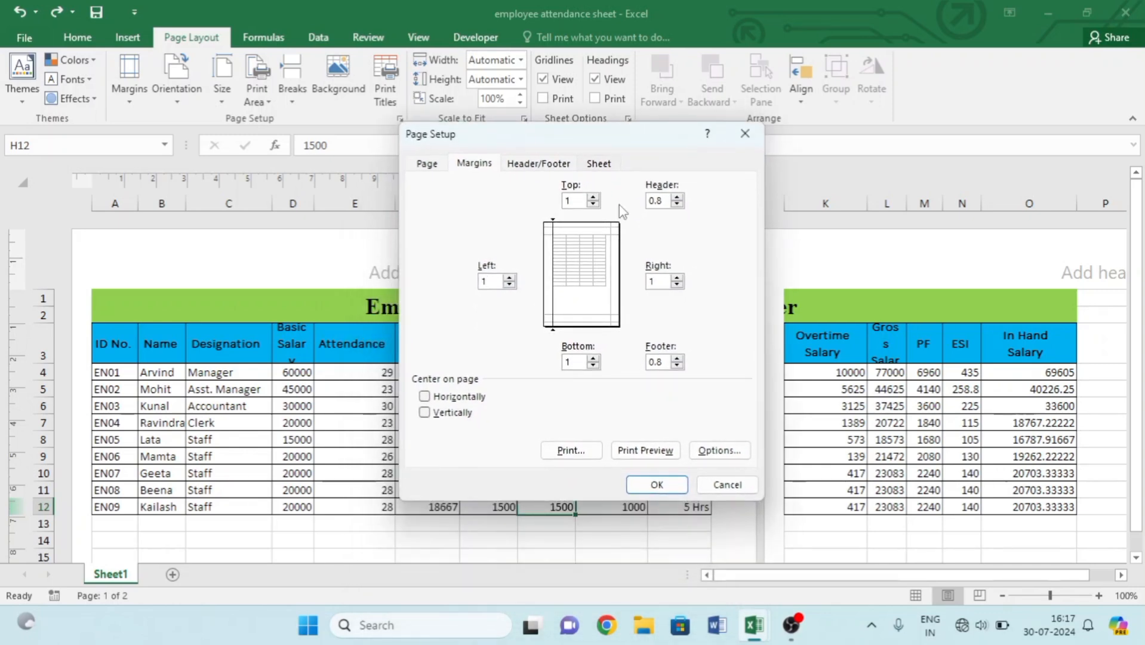
{"action": "left_click", "coordinate": [659, 484]}
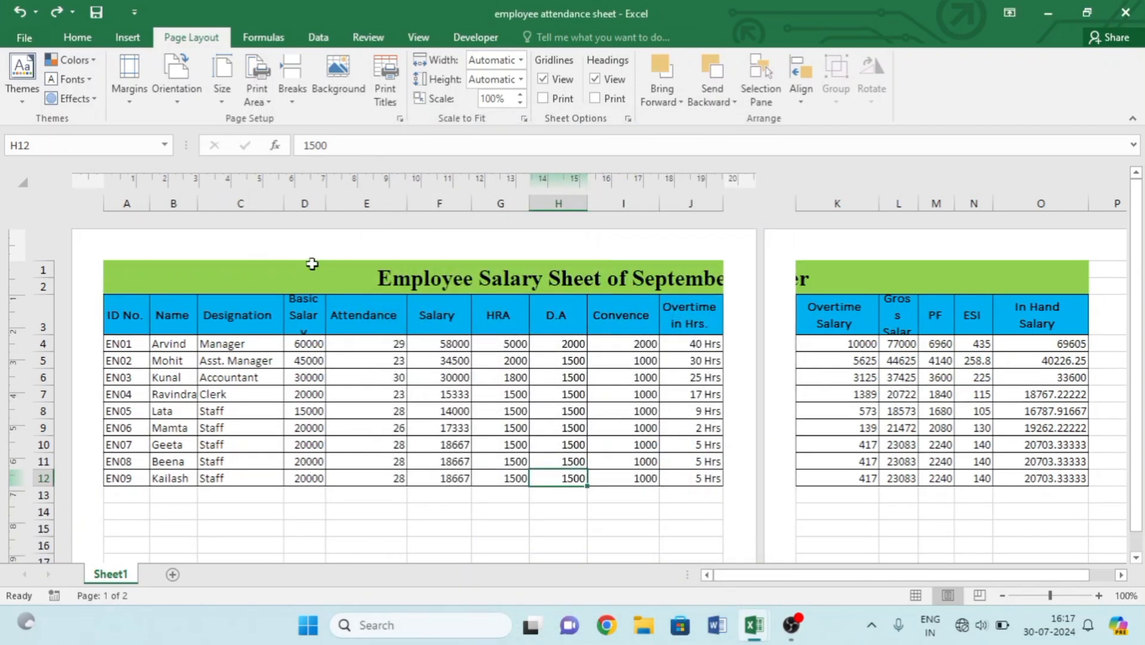
{"action": "scroll", "coordinate": [606, 359], "scroll_direction": "down", "scroll_amount": 2}
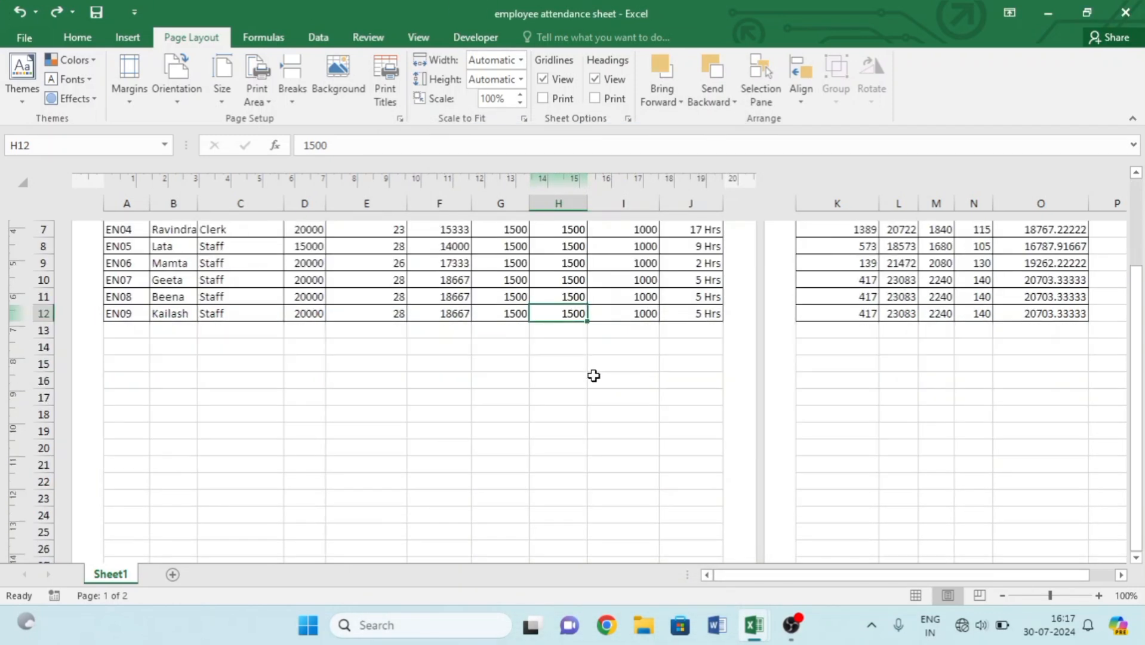
{"action": "scroll", "coordinate": [593, 375], "scroll_direction": "up", "scroll_amount": 2}
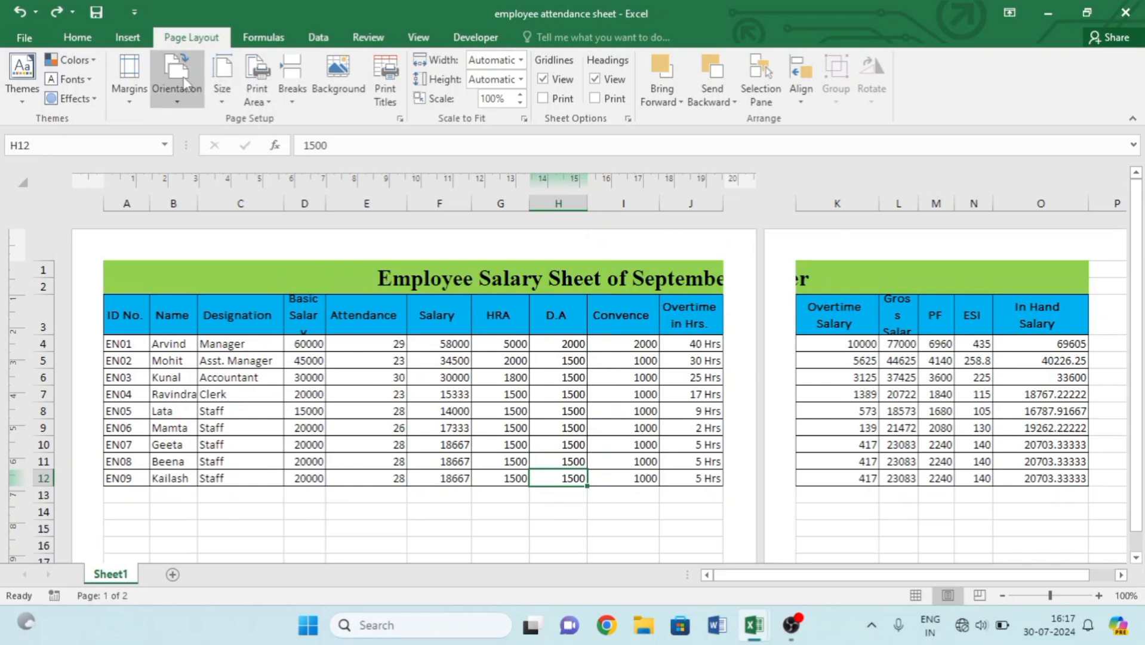
Change the page orientation to Landscape and check how the salary table fits the pages.
{"action": "left_click", "coordinate": [181, 101]}
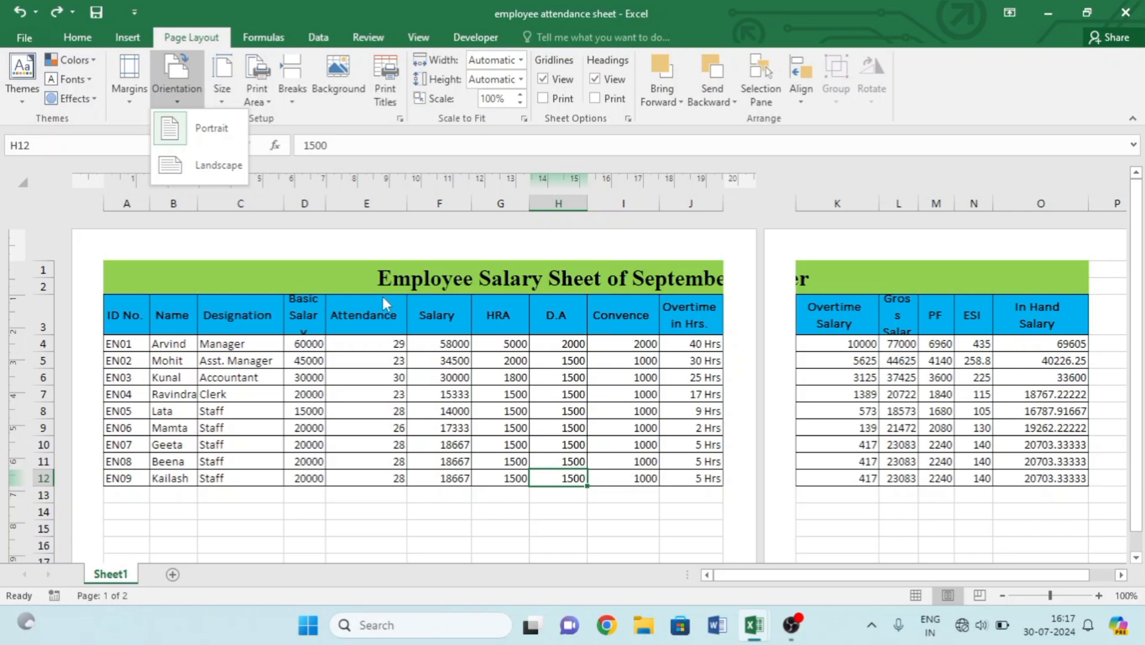
{"action": "left_click", "coordinate": [208, 164]}
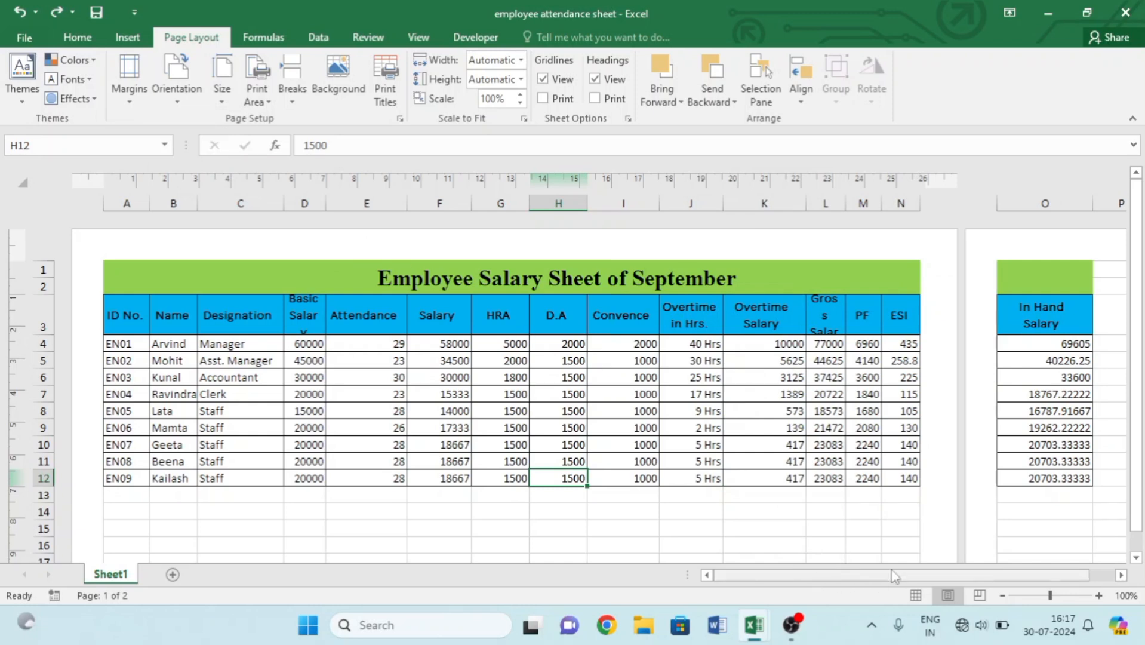
{"action": "left_click", "coordinate": [1029, 595]}
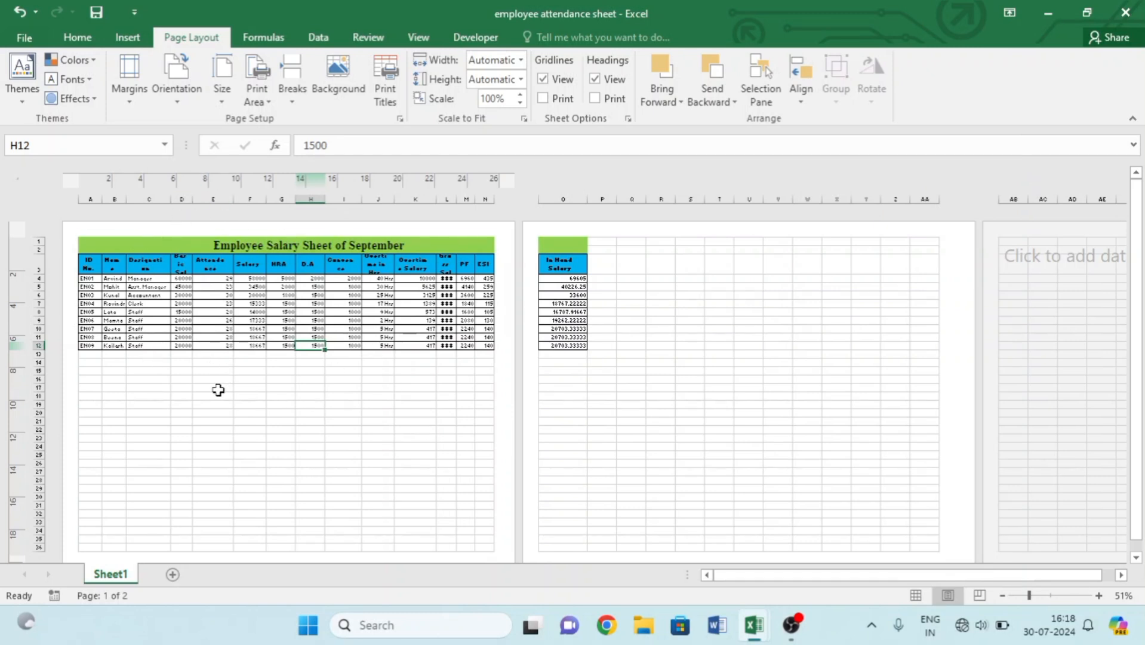
{"action": "scroll", "coordinate": [207, 335], "scroll_direction": "down", "scroll_amount": 2}
{"action": "scroll", "coordinate": [208, 335], "scroll_direction": "up", "scroll_amount": 2}
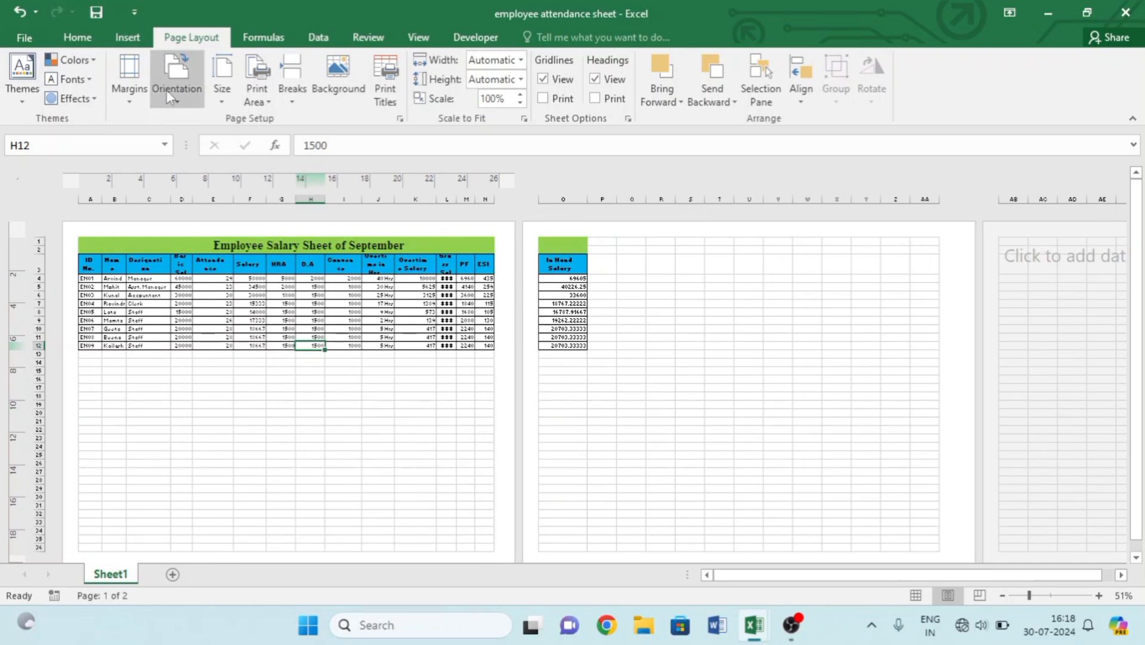
Change the page orientation back to Portrait and review the resulting pages.
{"action": "left_click", "coordinate": [184, 100]}
{"action": "left_click", "coordinate": [187, 125]}
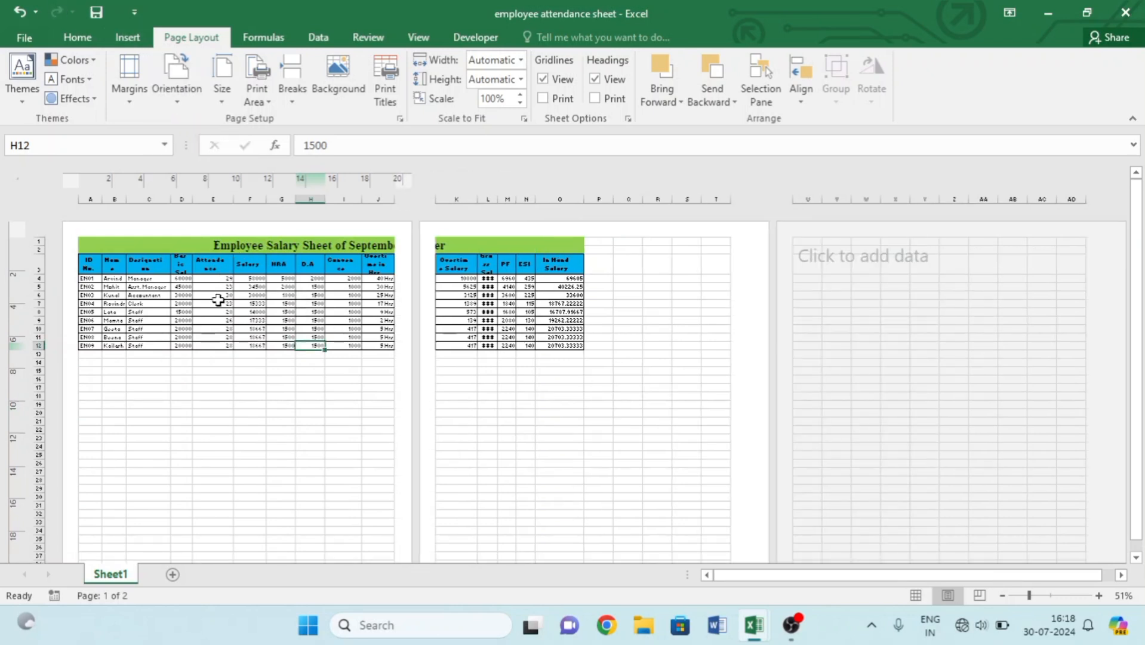
{"action": "scroll", "coordinate": [212, 302], "scroll_direction": "down", "scroll_amount": 3}
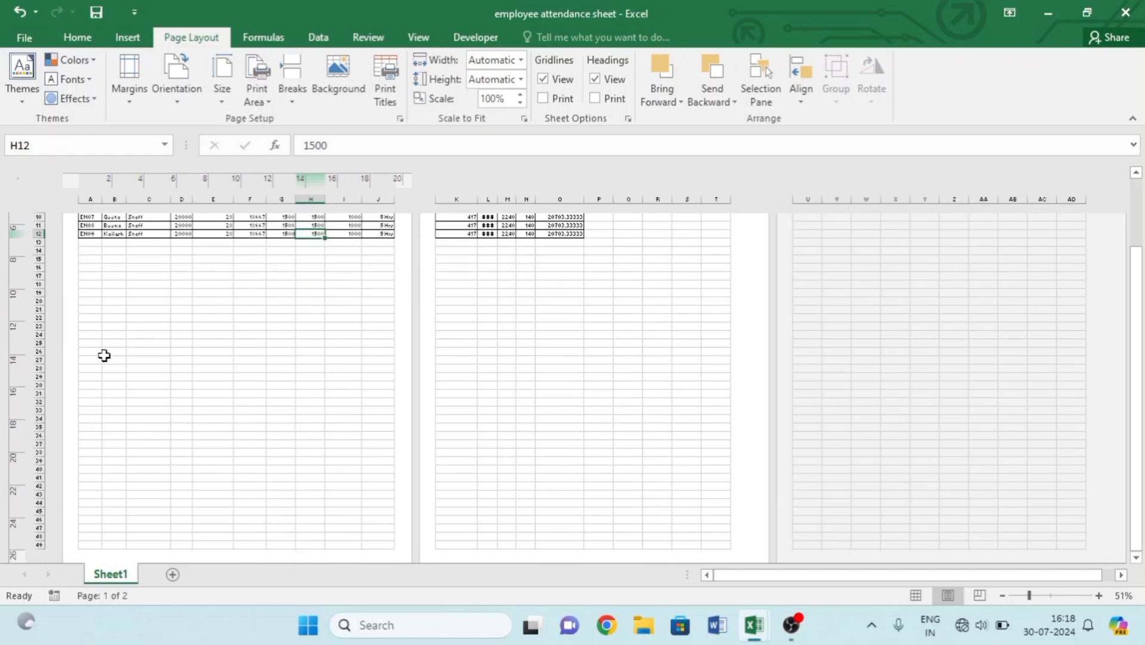
{"action": "scroll", "coordinate": [251, 351], "scroll_direction": "up", "scroll_amount": 3}
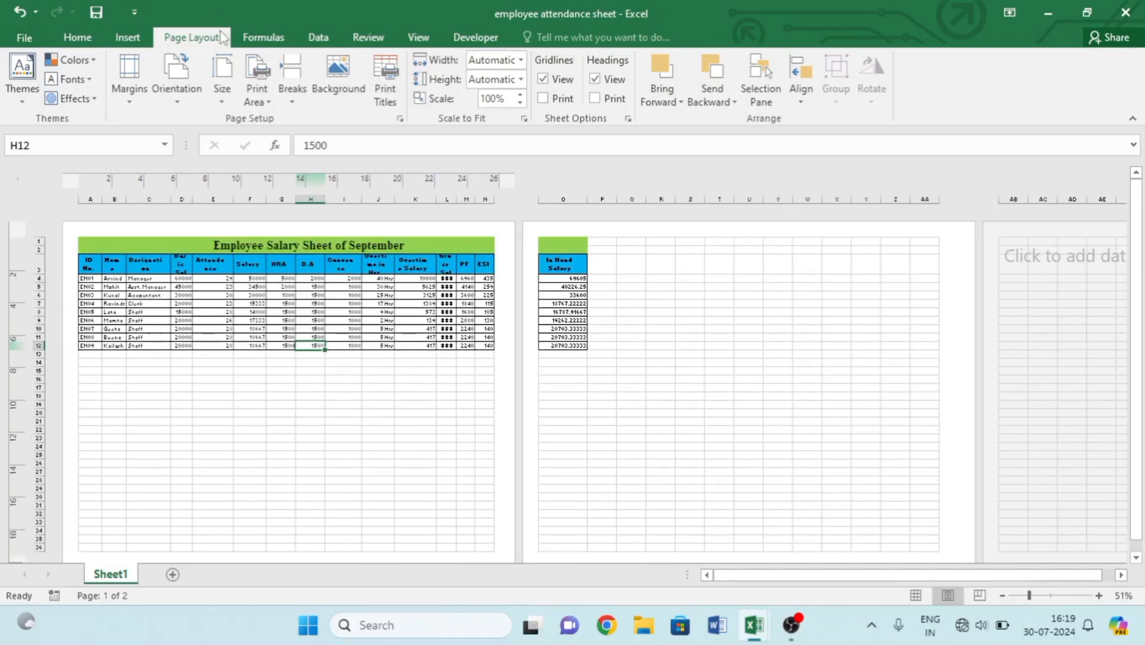
Return the sheet to Normal view and set its page orientation to Portrait.
{"action": "left_click", "coordinate": [220, 106]}
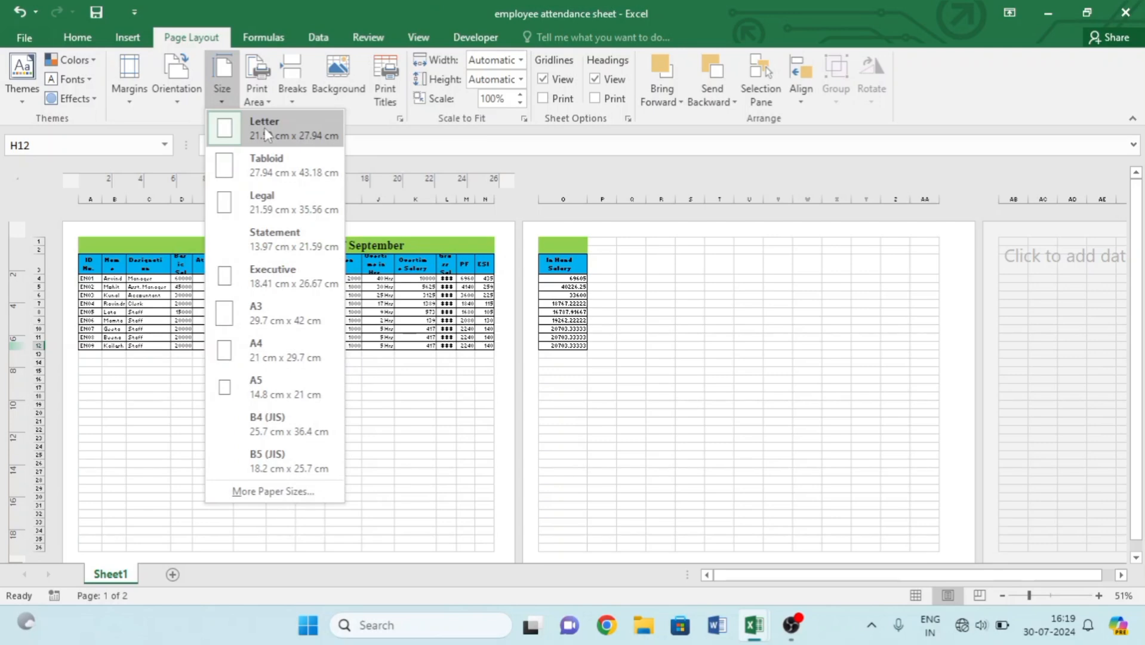
{"action": "left_click", "coordinate": [916, 595]}
{"action": "left_click", "coordinate": [178, 102]}
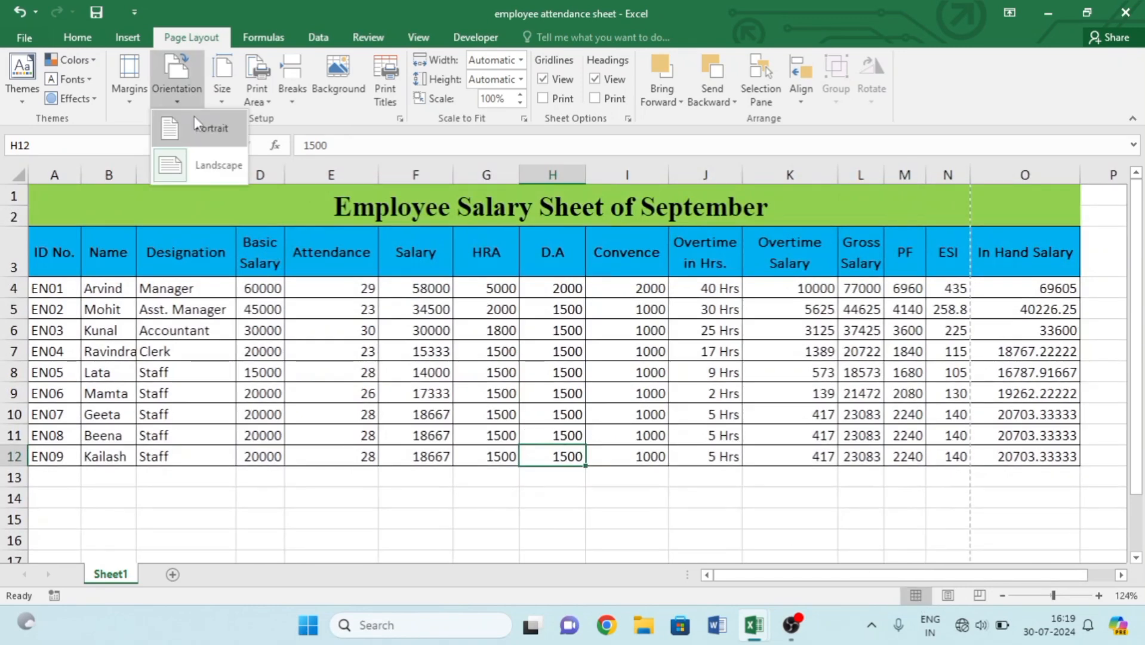
{"action": "left_click", "coordinate": [194, 117]}
{"action": "left_click", "coordinate": [414, 218]}
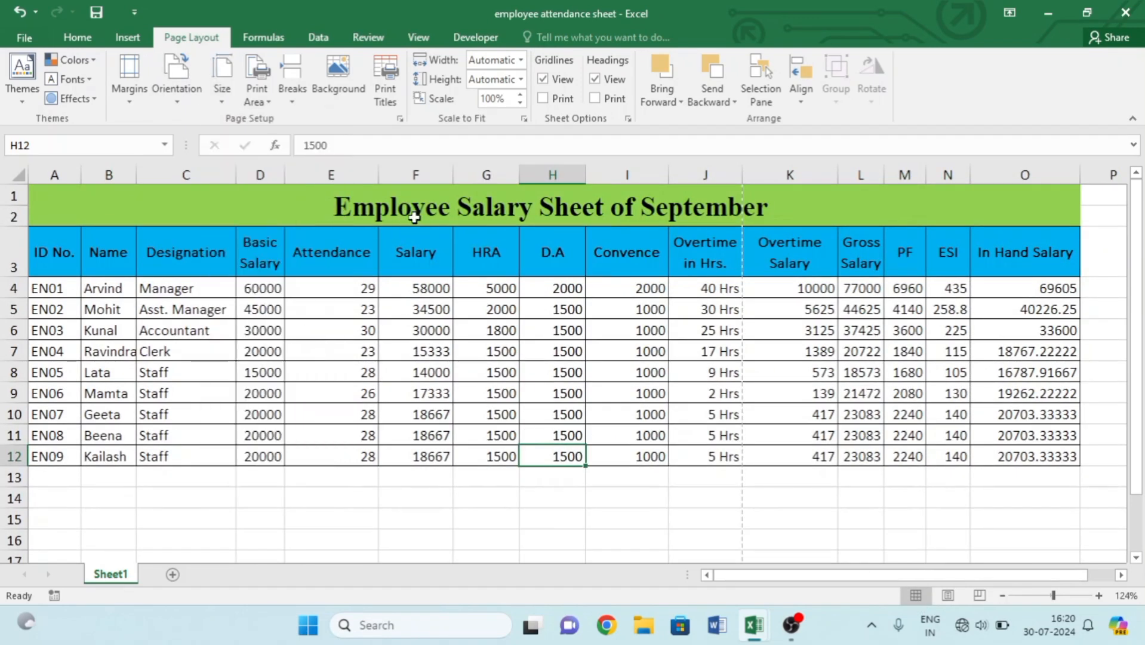
Compare the salary sheet's print preview in Portrait orientation with its preview after changing the orientation to Landscape.
{"action": "key", "text": "ctrl+p"}
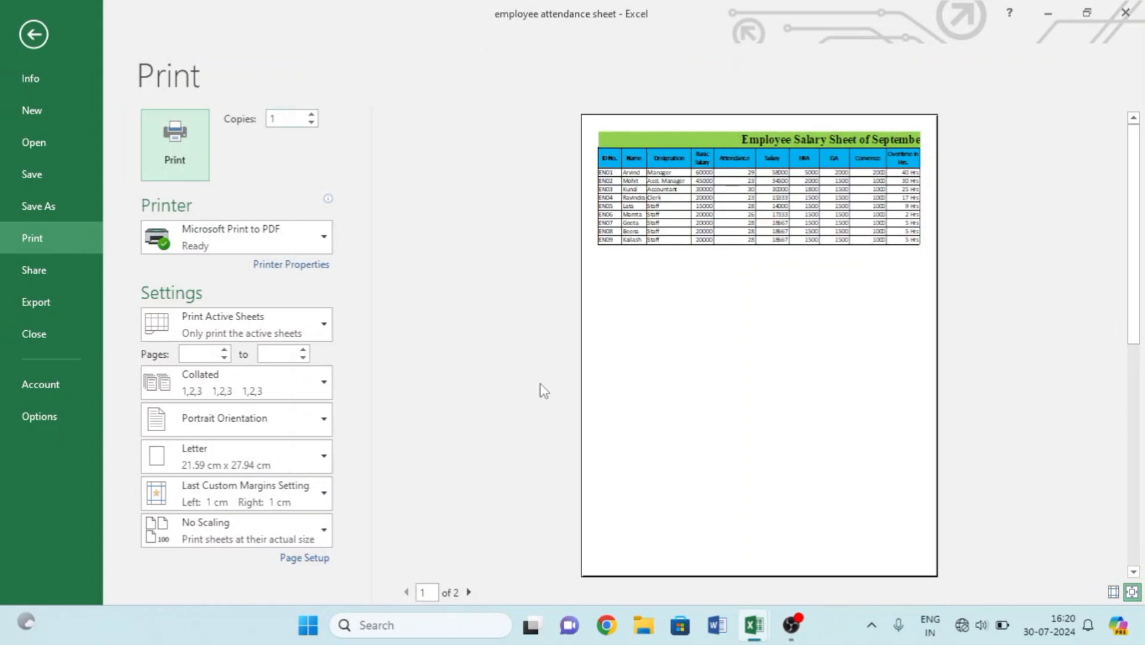
{"action": "left_click", "coordinate": [33, 27]}
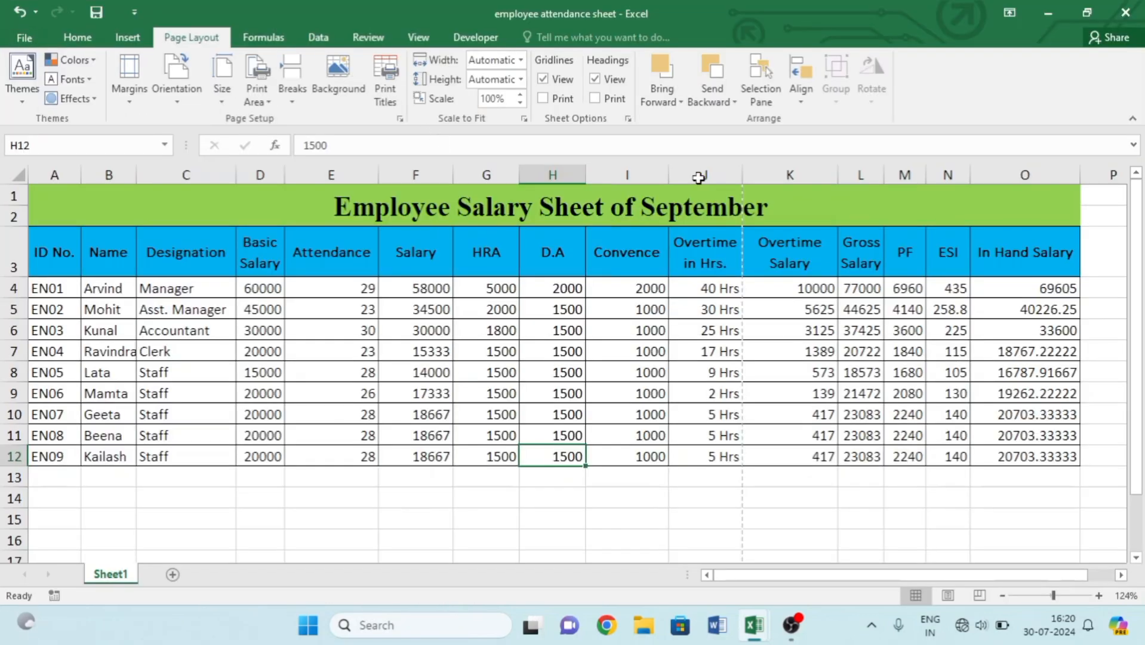
{"action": "left_click", "coordinate": [168, 91]}
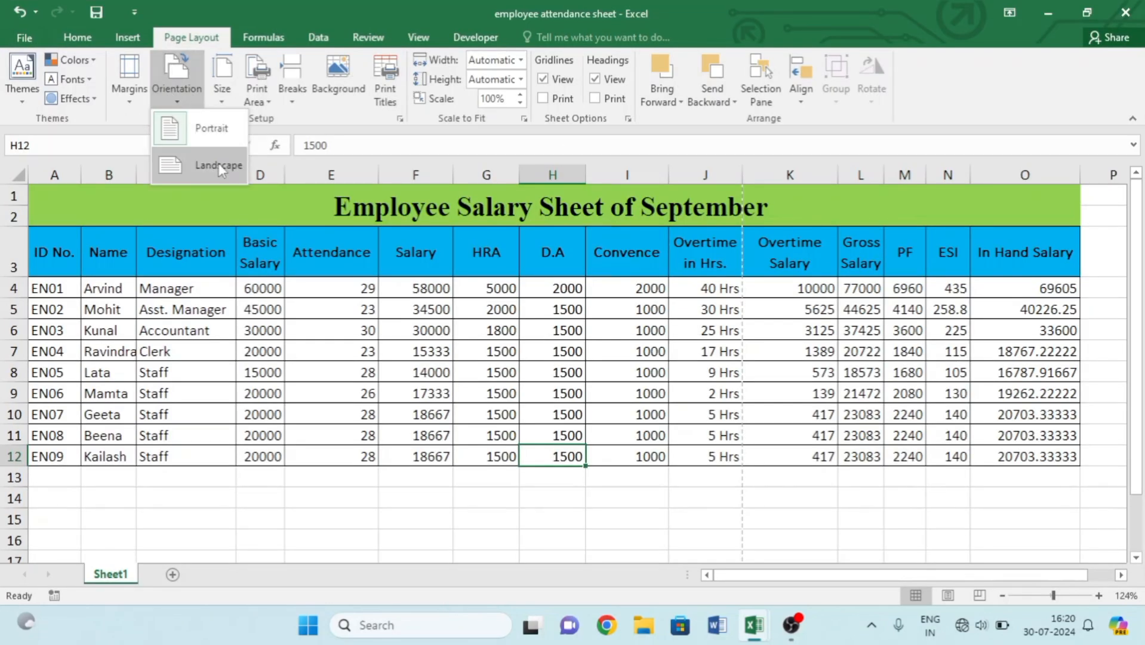
{"action": "left_click", "coordinate": [219, 167]}
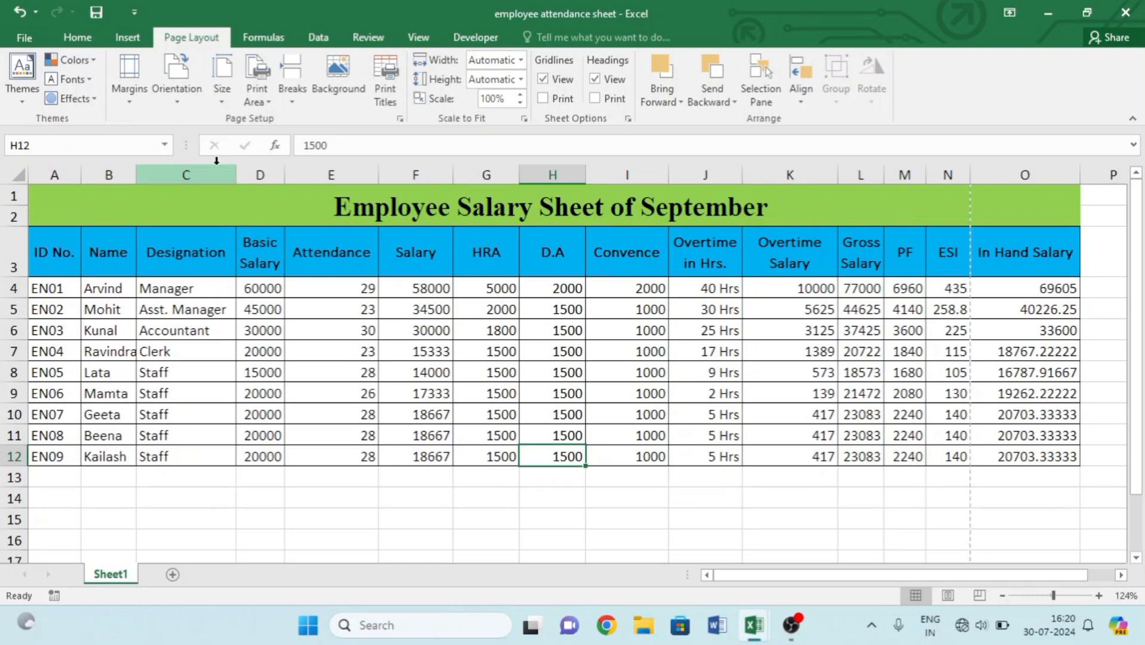
{"action": "key", "text": "ctrl+p"}
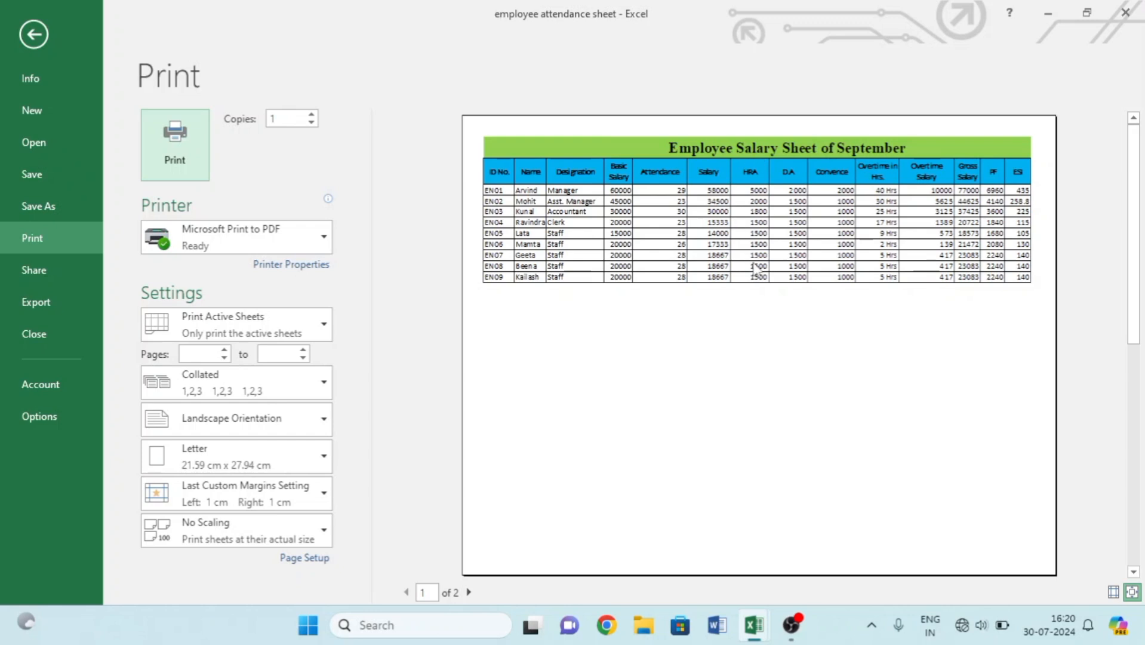
{"action": "left_click", "coordinate": [39, 27]}
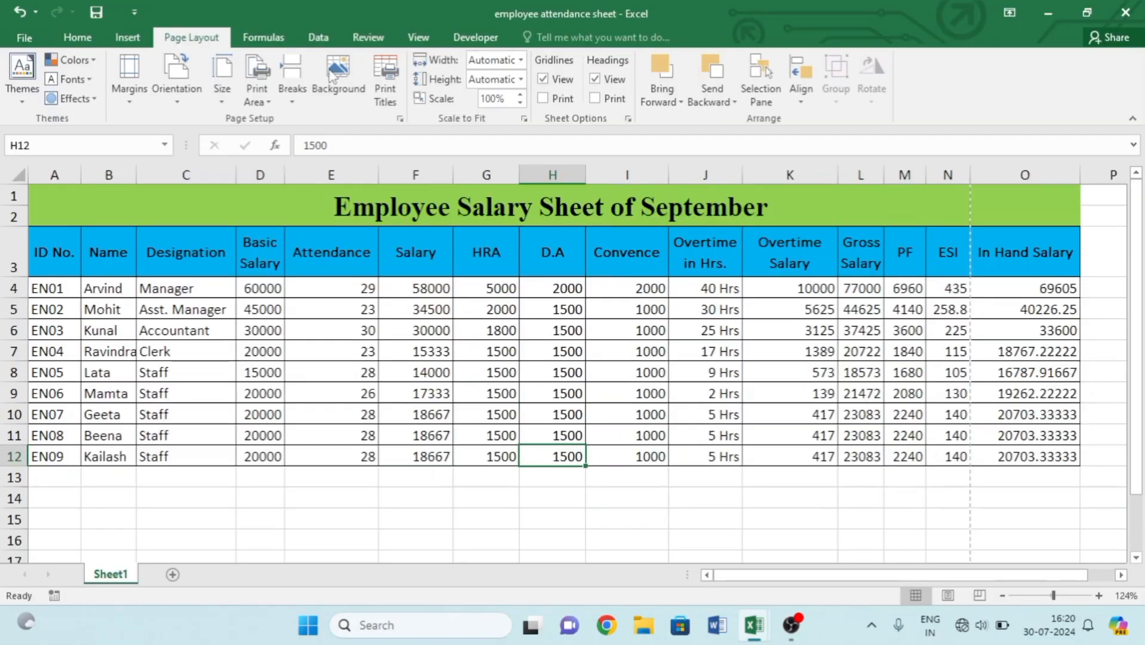
Set the paper size to A4 and the page orientation to Portrait.
{"action": "left_click", "coordinate": [222, 75]}
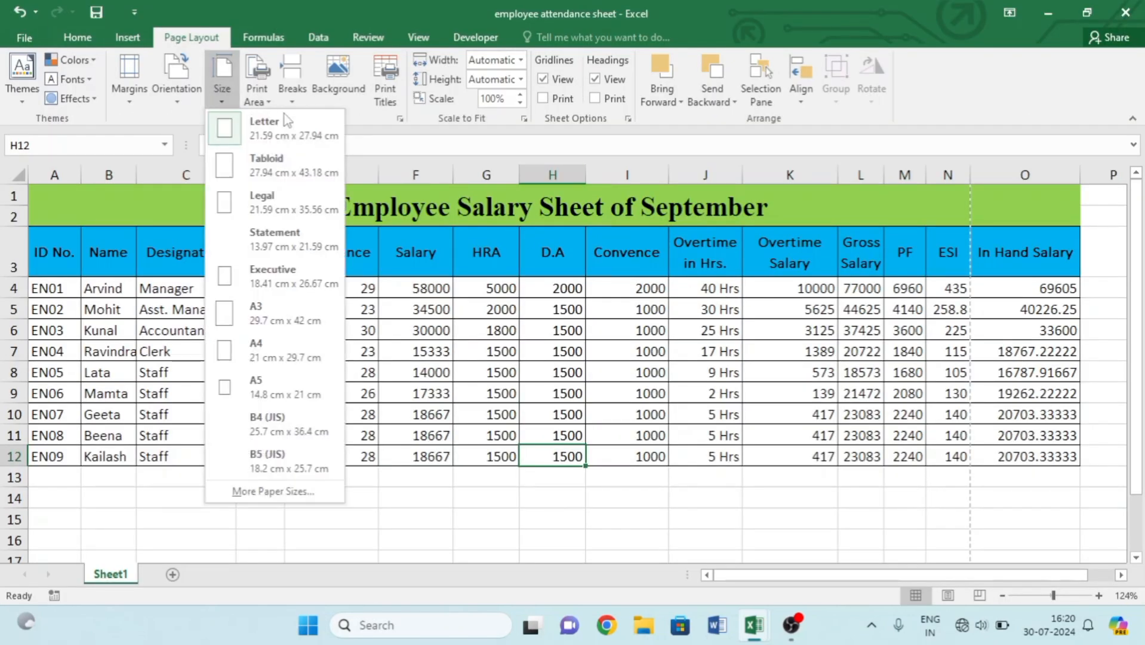
{"action": "left_click", "coordinate": [275, 357]}
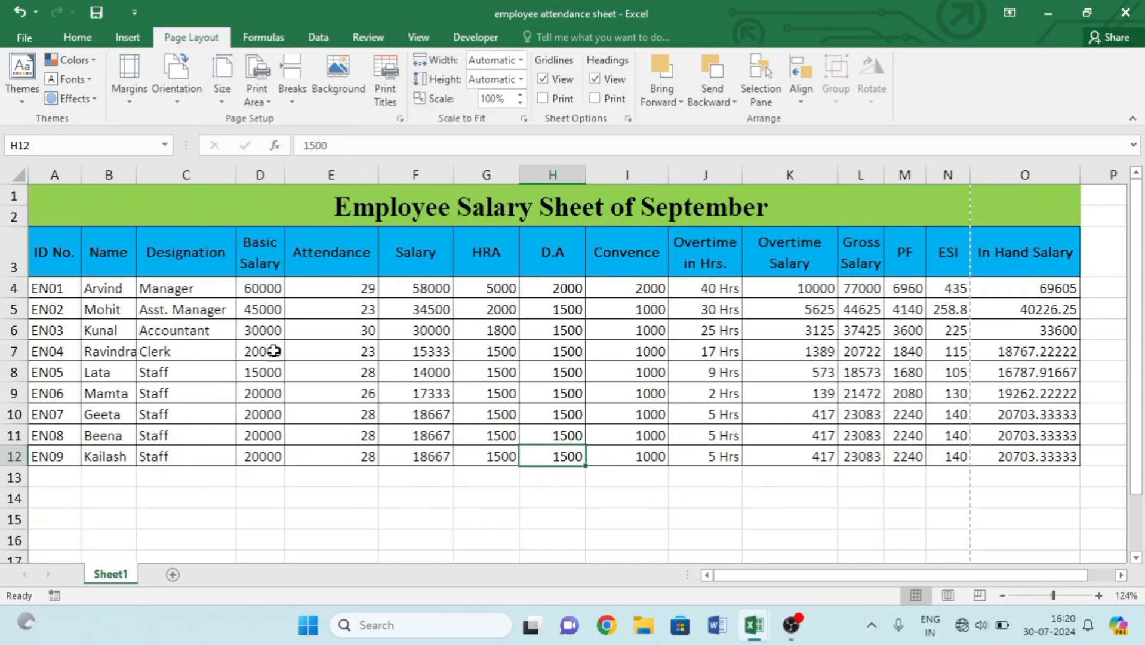
{"action": "left_click", "coordinate": [179, 90]}
{"action": "left_click", "coordinate": [206, 123]}
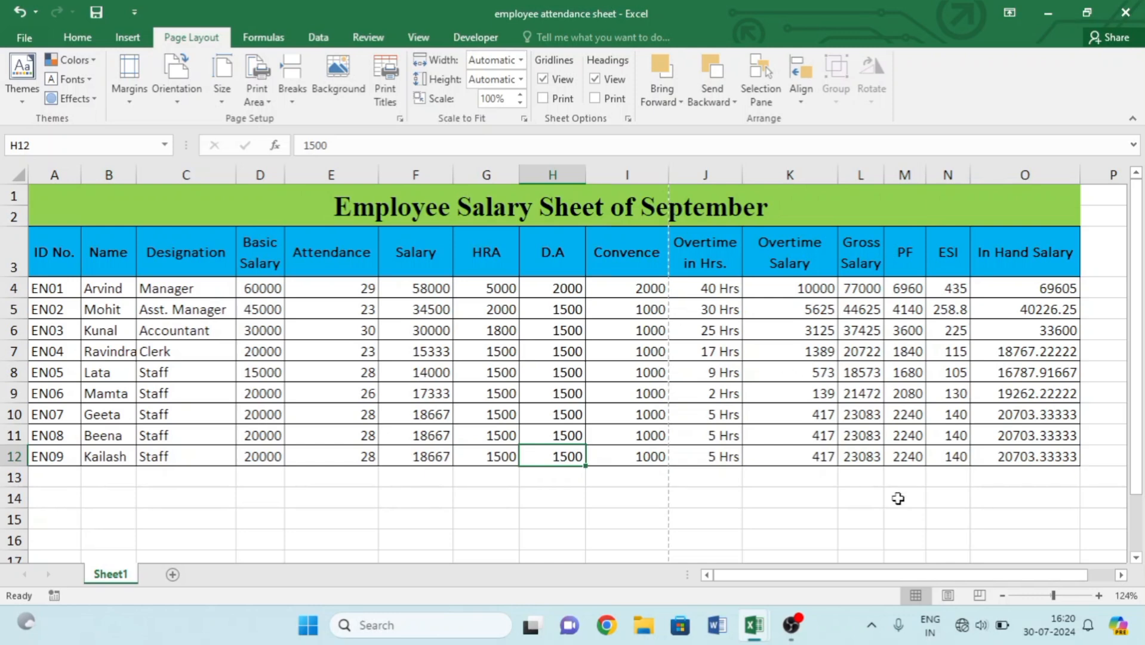
Change the paper size to A3 and check in Page Layout view how the salary table spreads across the pages.
{"action": "left_click", "coordinate": [1068, 597]}
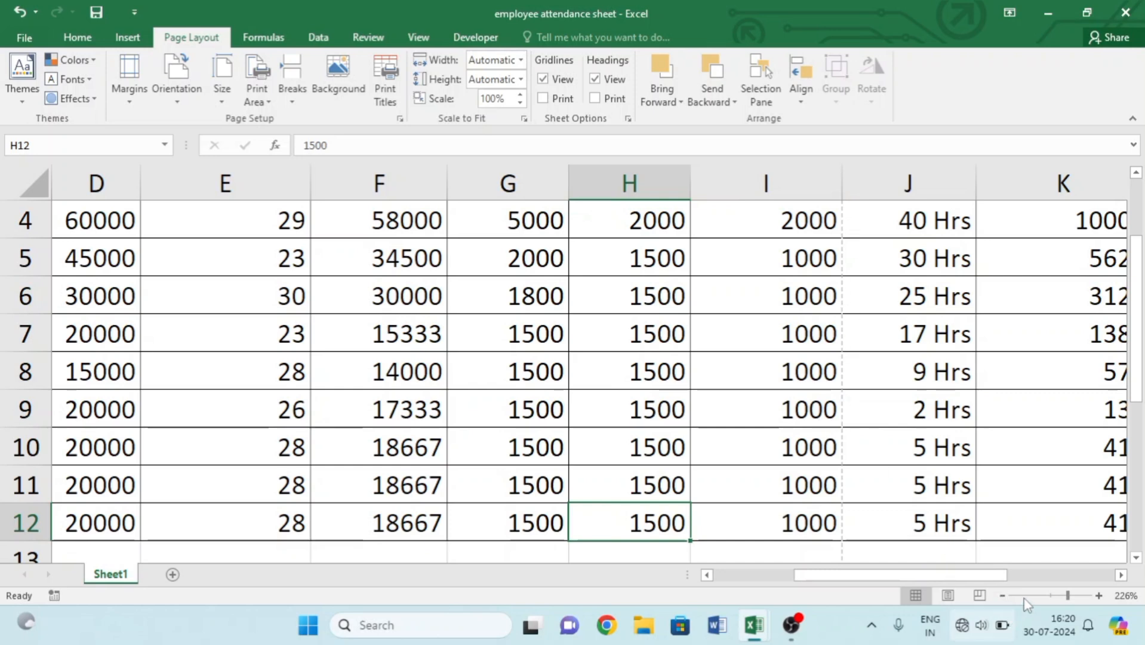
{"action": "left_click", "coordinate": [1060, 595]}
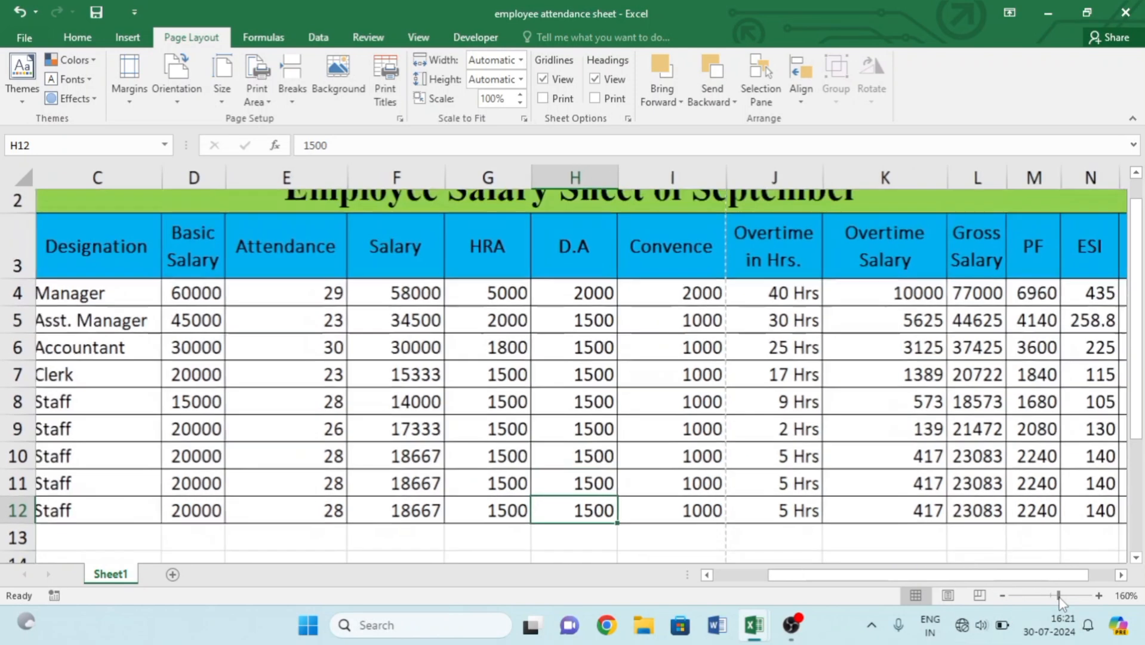
{"action": "scroll", "coordinate": [756, 367], "scroll_direction": "up", "scroll_amount": 2}
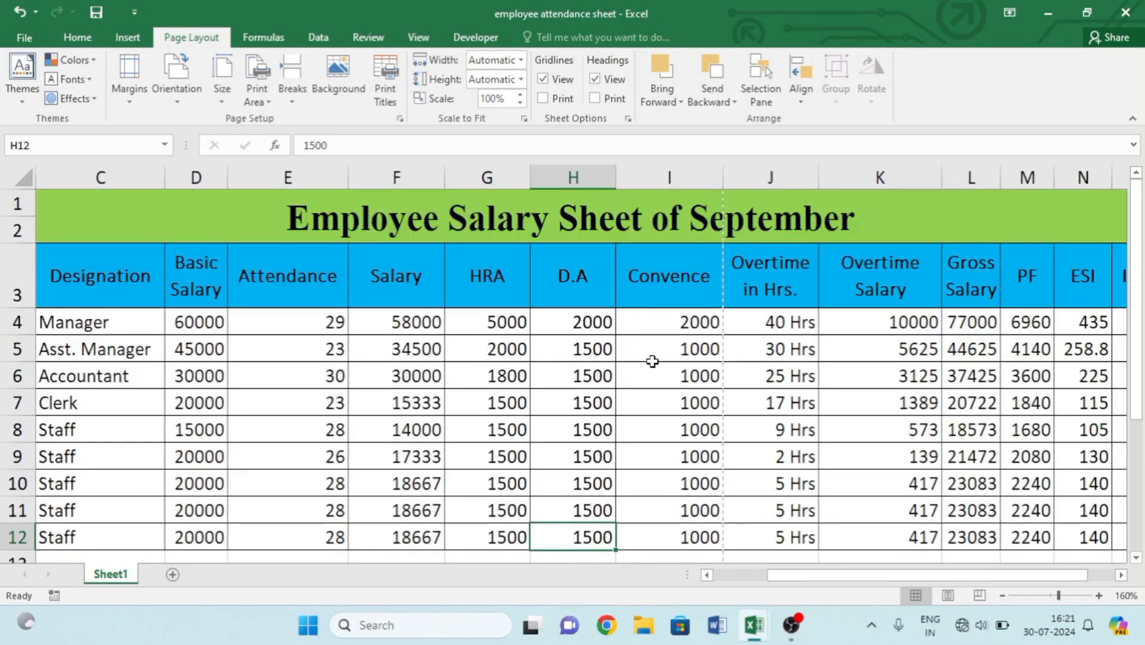
{"action": "left_click", "coordinate": [216, 105]}
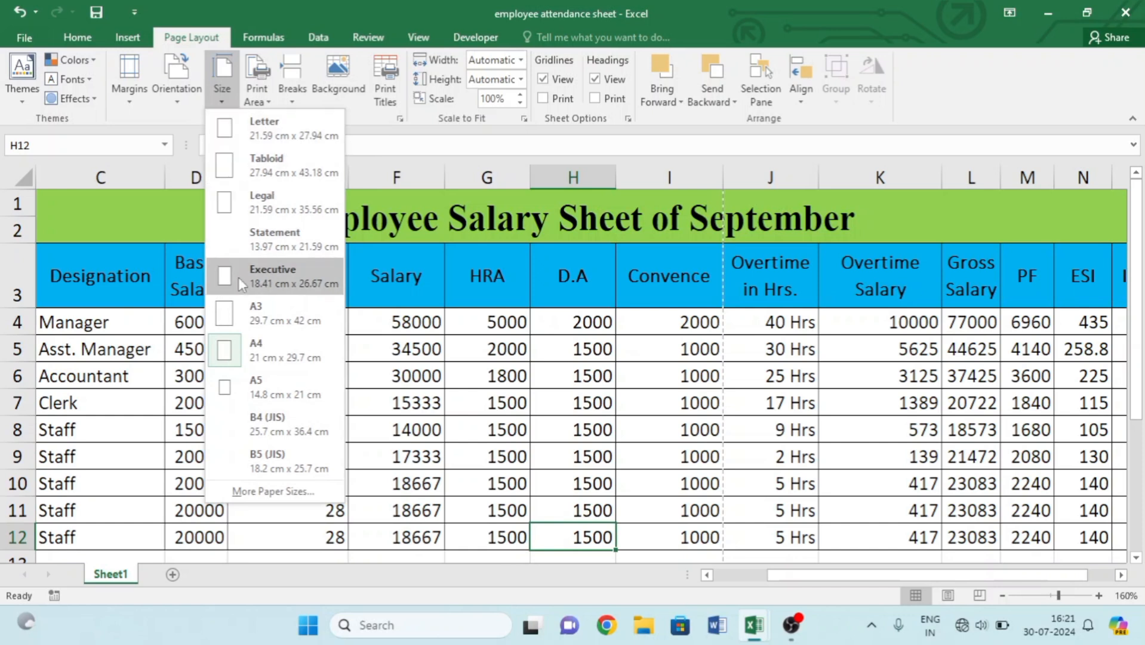
{"action": "left_click", "coordinate": [281, 322]}
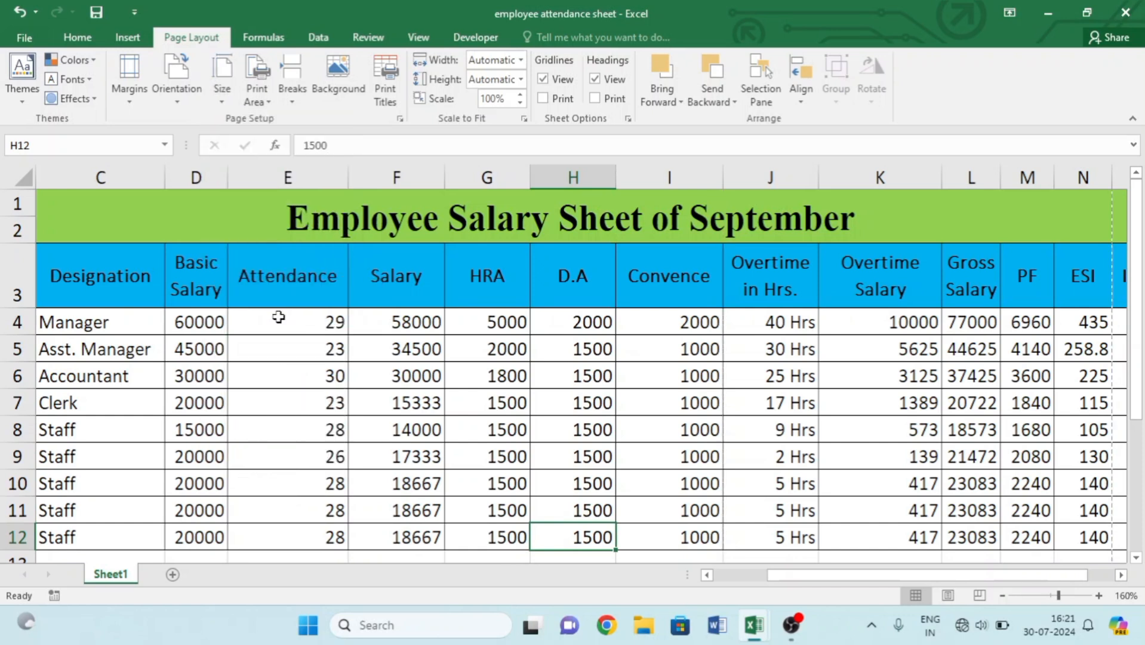
{"action": "left_click", "coordinate": [166, 87]}
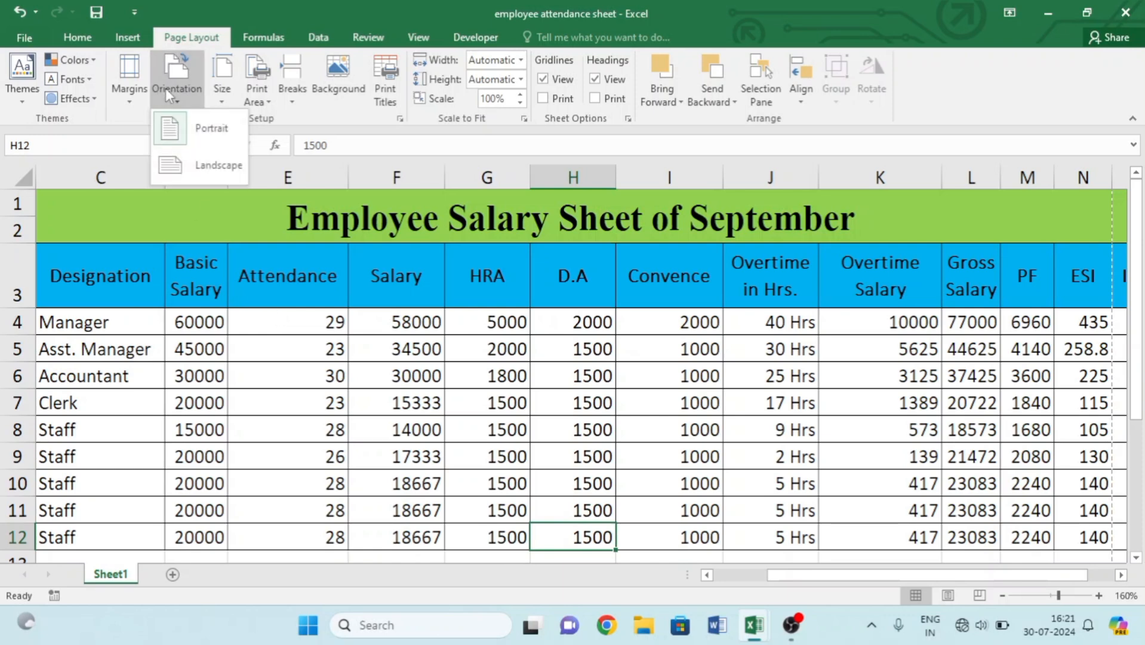
{"action": "left_click", "coordinate": [1040, 595]}
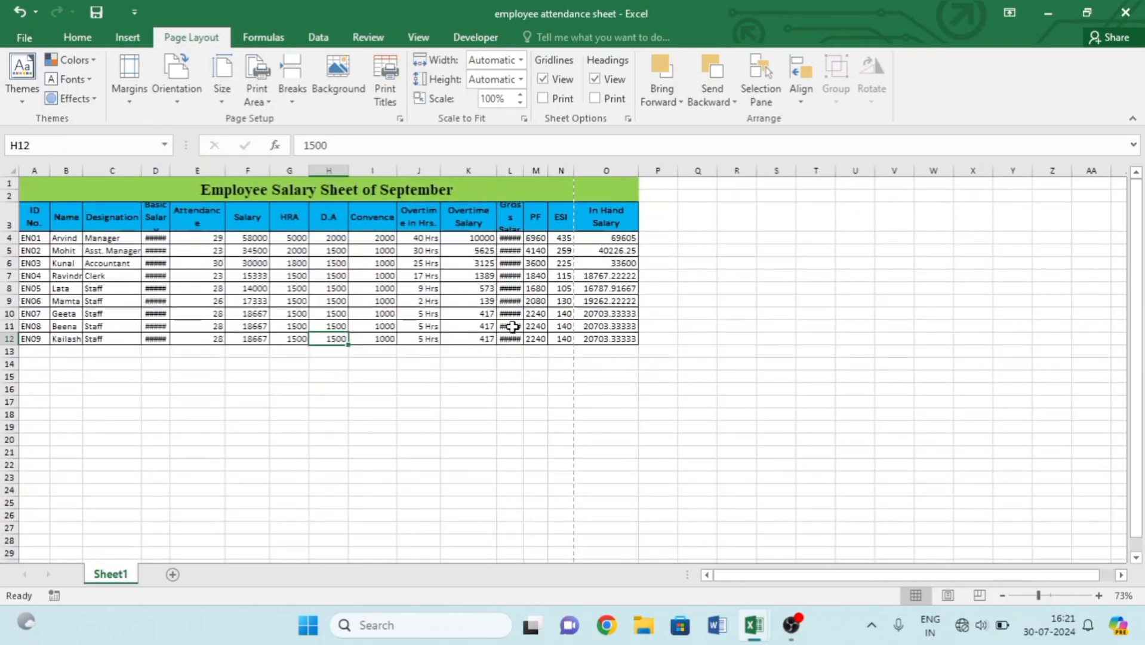
{"action": "left_click", "coordinate": [943, 594]}
{"action": "scroll", "coordinate": [443, 409], "scroll_direction": "down", "scroll_amount": 3}
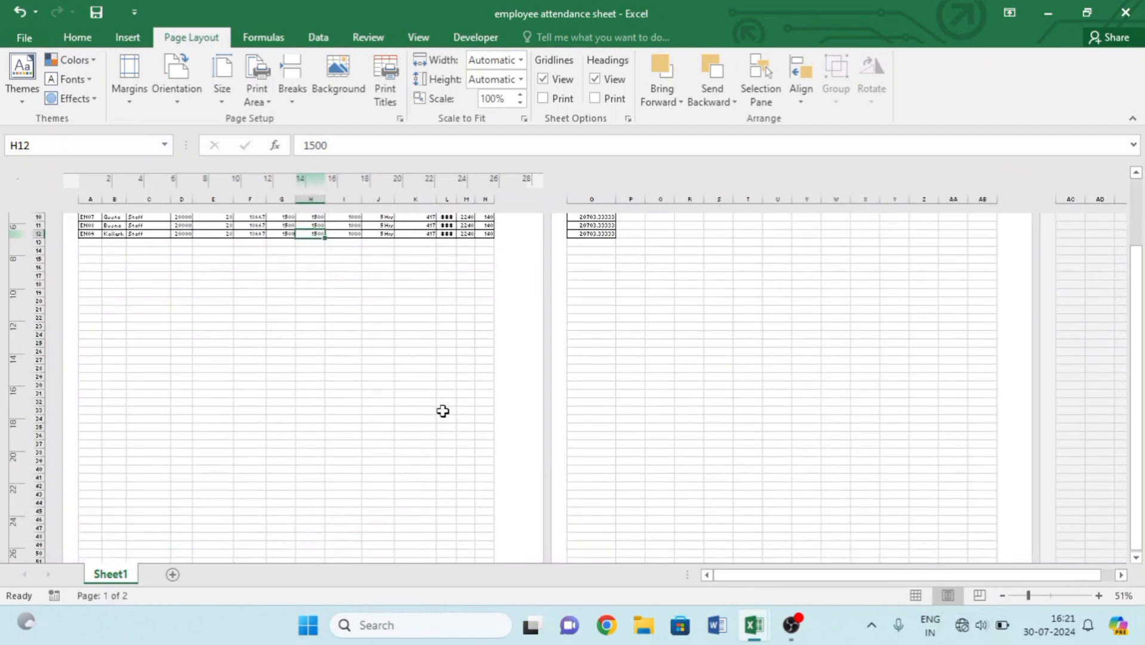
{"action": "left_click", "coordinate": [1017, 596]}
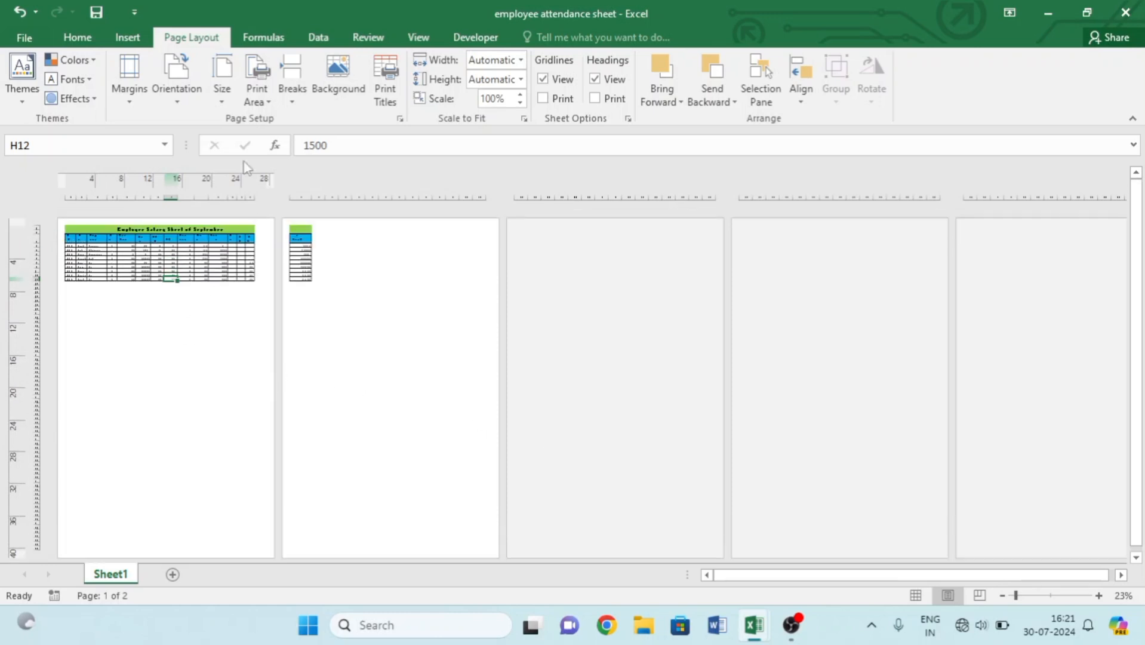
Try the A4 and A5 paper sizes to compare how the salary table splits across the pages.
{"action": "left_click", "coordinate": [222, 78]}
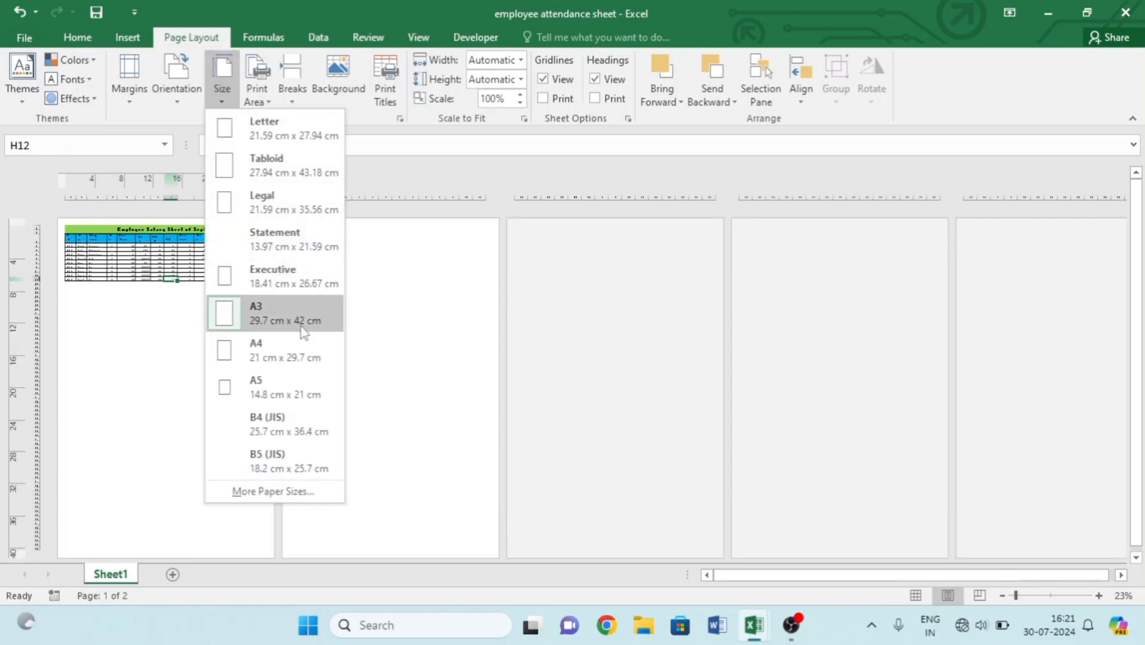
{"action": "left_click", "coordinate": [239, 327]}
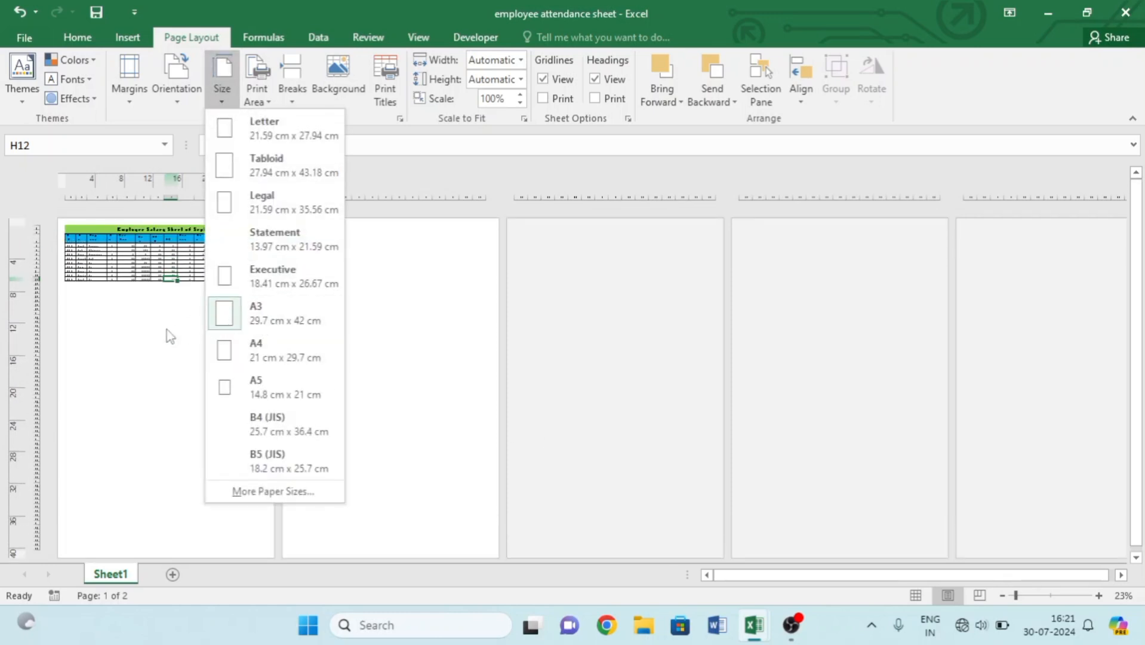
{"action": "left_click", "coordinate": [224, 105]}
{"action": "left_click", "coordinate": [303, 366]}
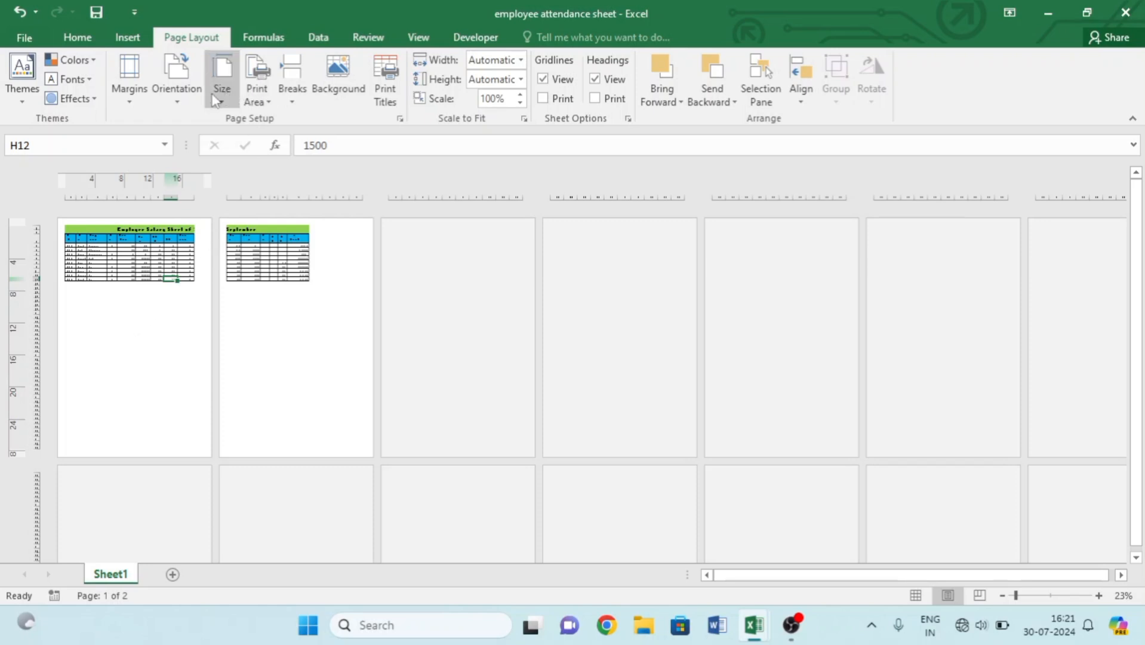
{"action": "left_click", "coordinate": [222, 78]}
{"action": "left_click", "coordinate": [275, 386]}
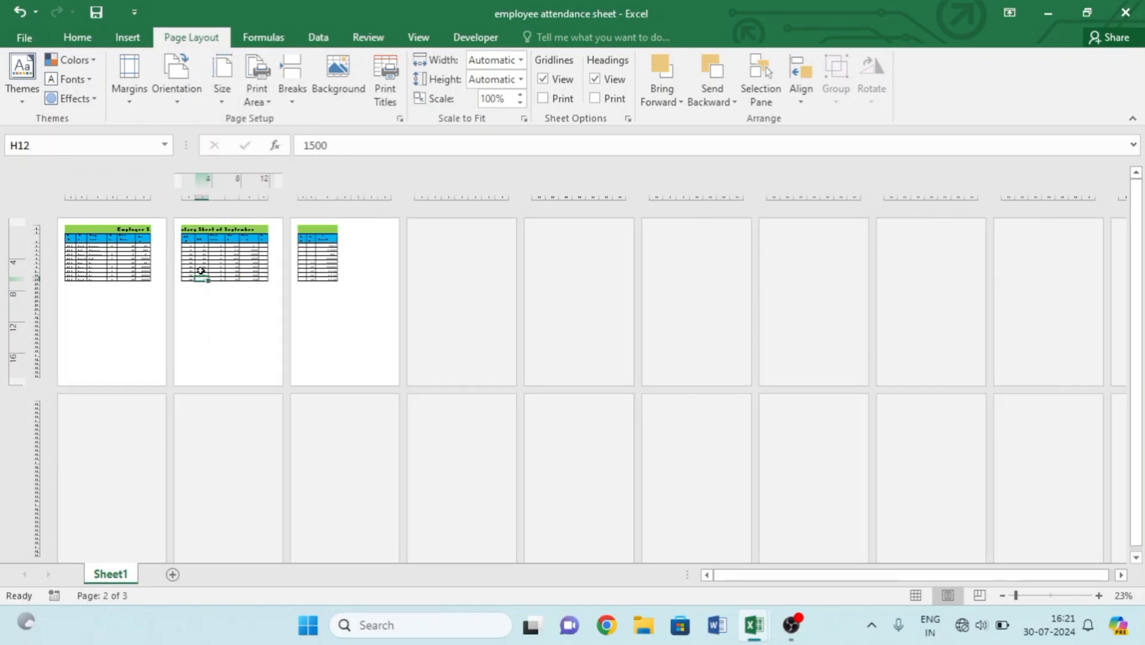
Set the paper size to Letter and return the sheet to Normal view at 124% zoom.
{"action": "left_click", "coordinate": [223, 77]}
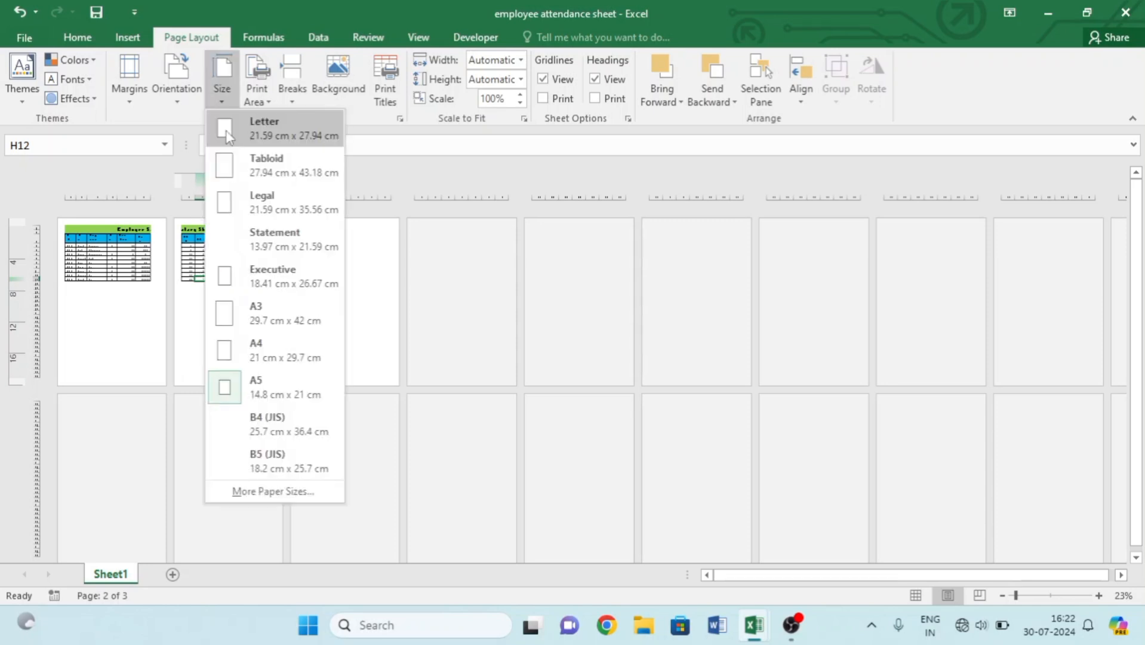
{"action": "left_click", "coordinate": [227, 133]}
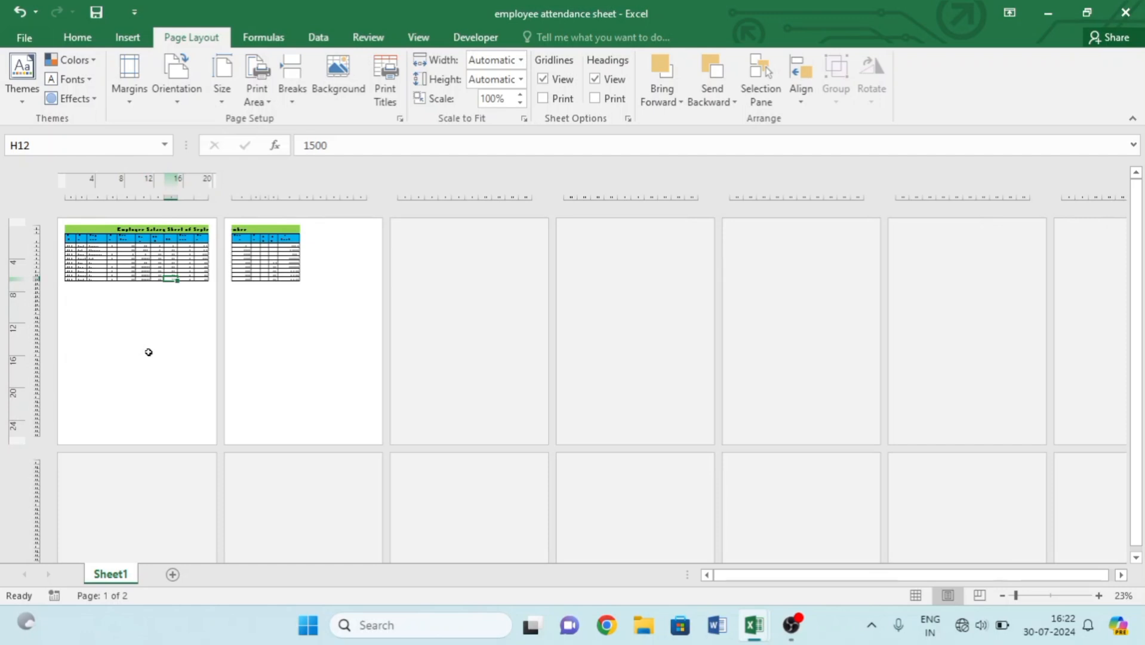
{"action": "left_click", "coordinate": [222, 78]}
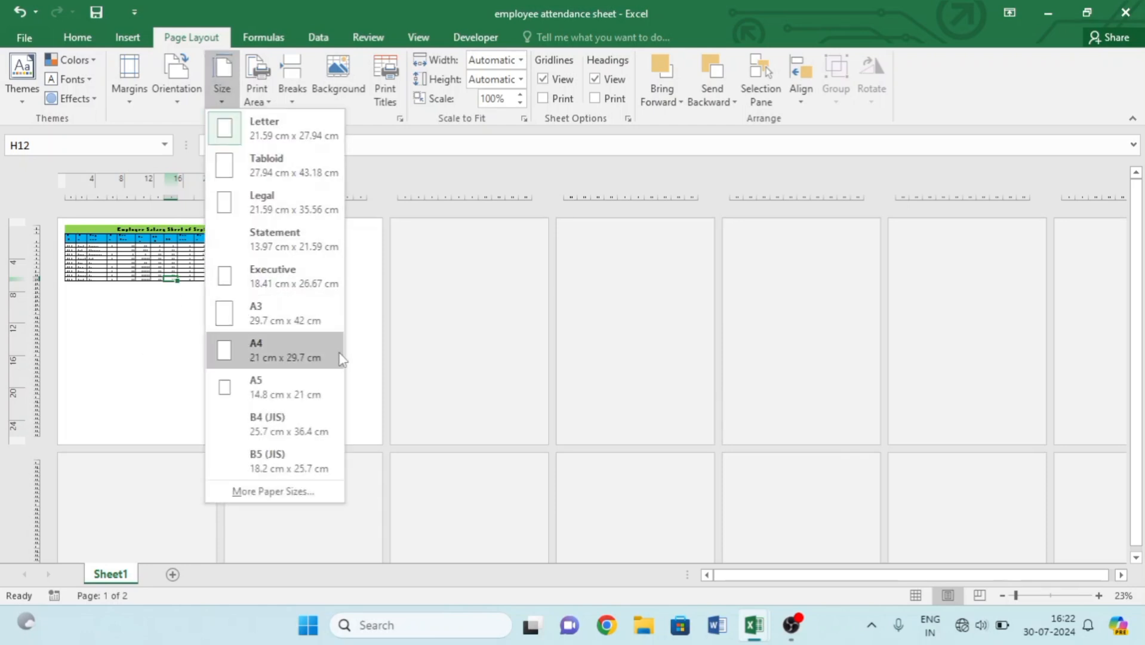
{"action": "left_click", "coordinate": [329, 395]}
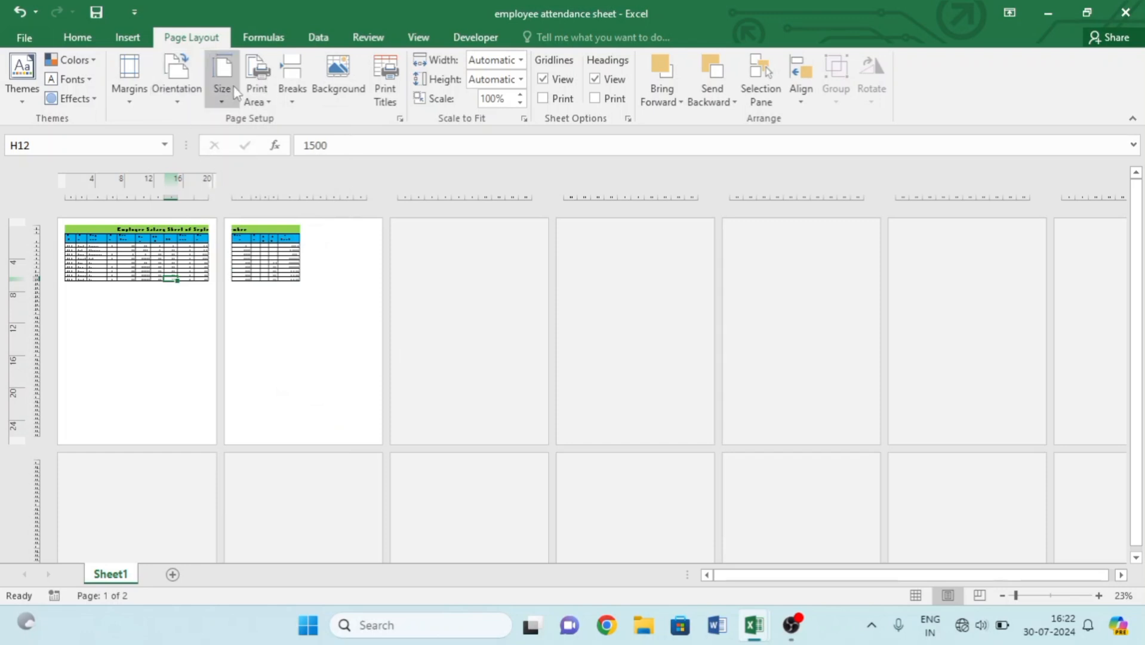
{"action": "left_click", "coordinate": [915, 595]}
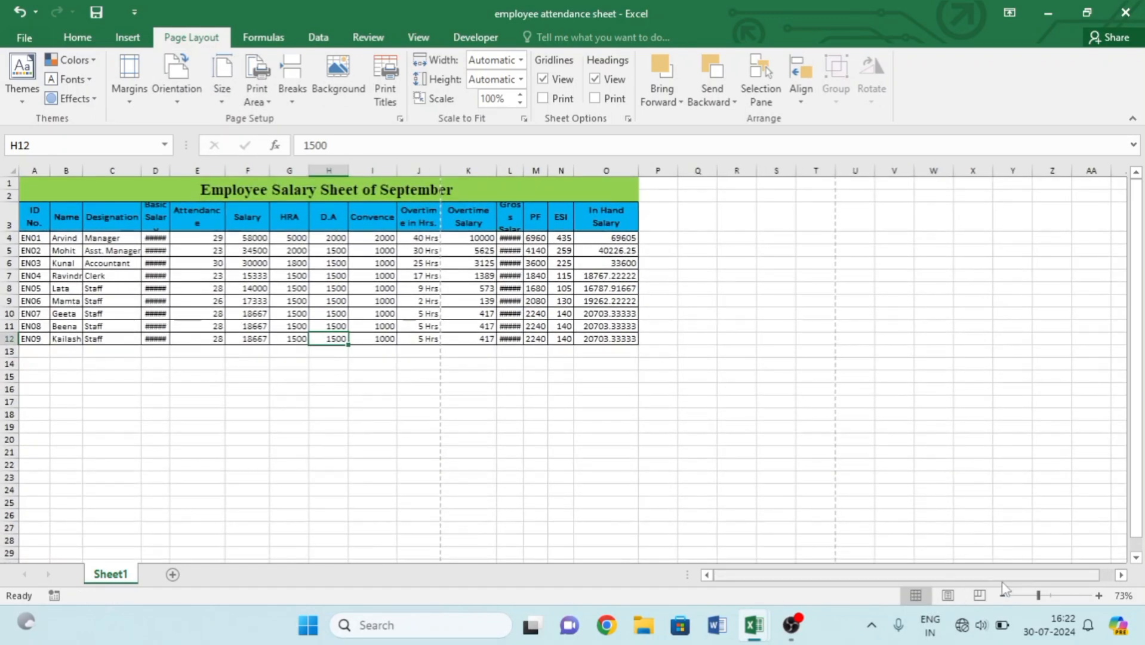
{"action": "left_click", "coordinate": [1056, 596]}
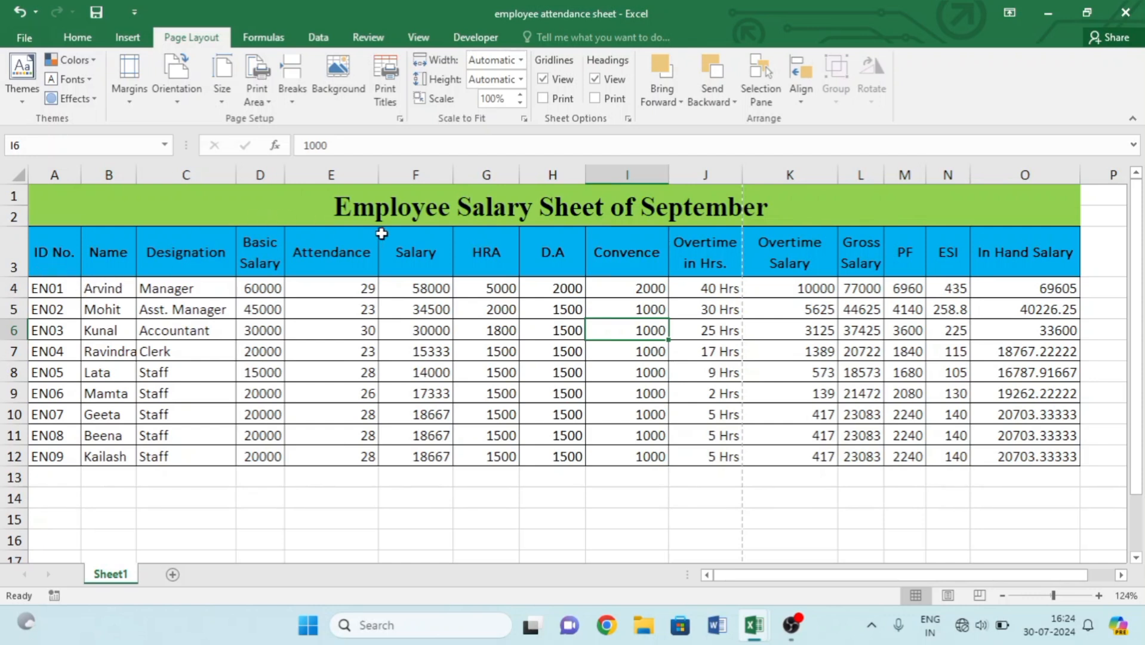
Set the ID No. to Salary columns, range A3:F12, as the print area and check the print preview.
{"action": "left_click_drag", "start_coordinate": [58, 253], "coordinate": [418, 457]}
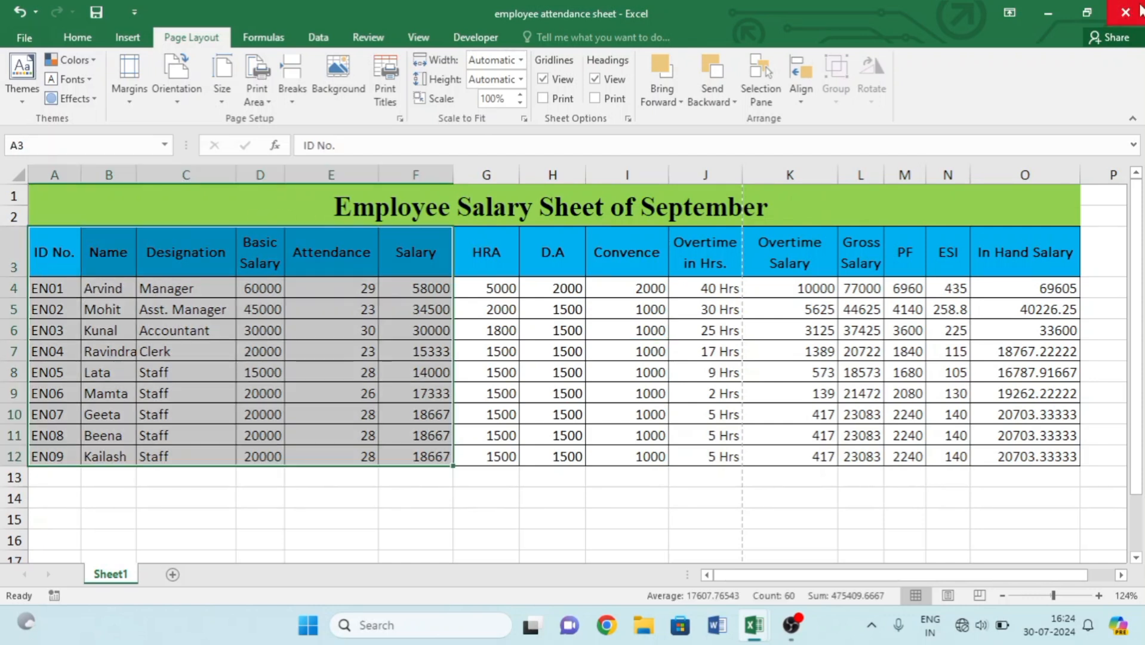
{"action": "left_click", "coordinate": [257, 93]}
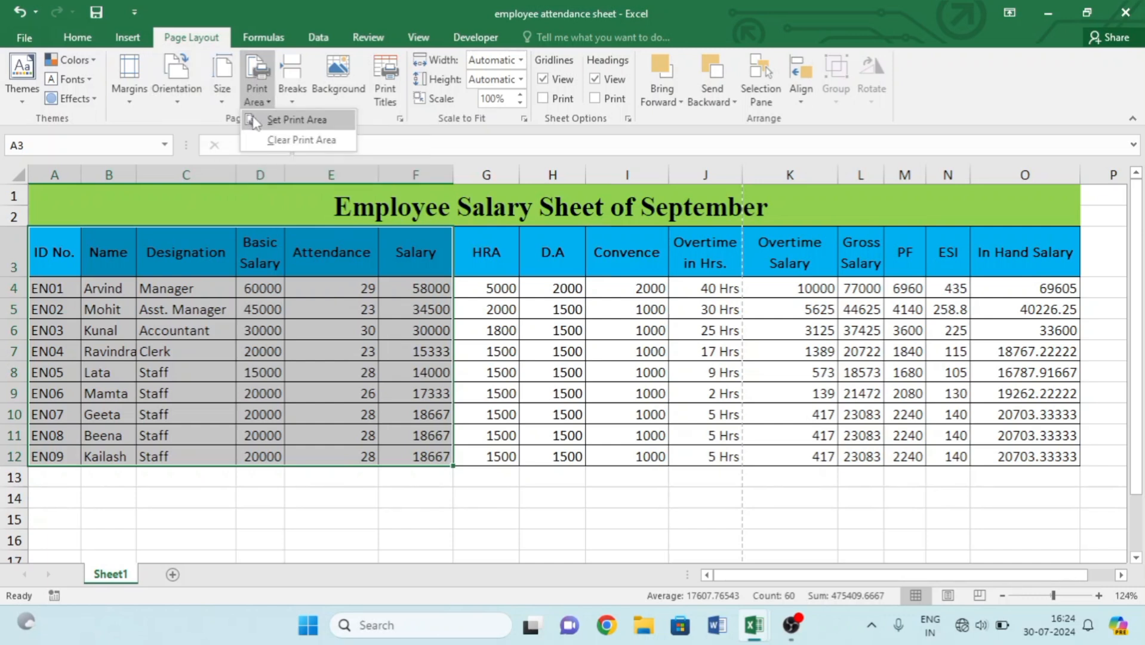
{"action": "left_click", "coordinate": [281, 121]}
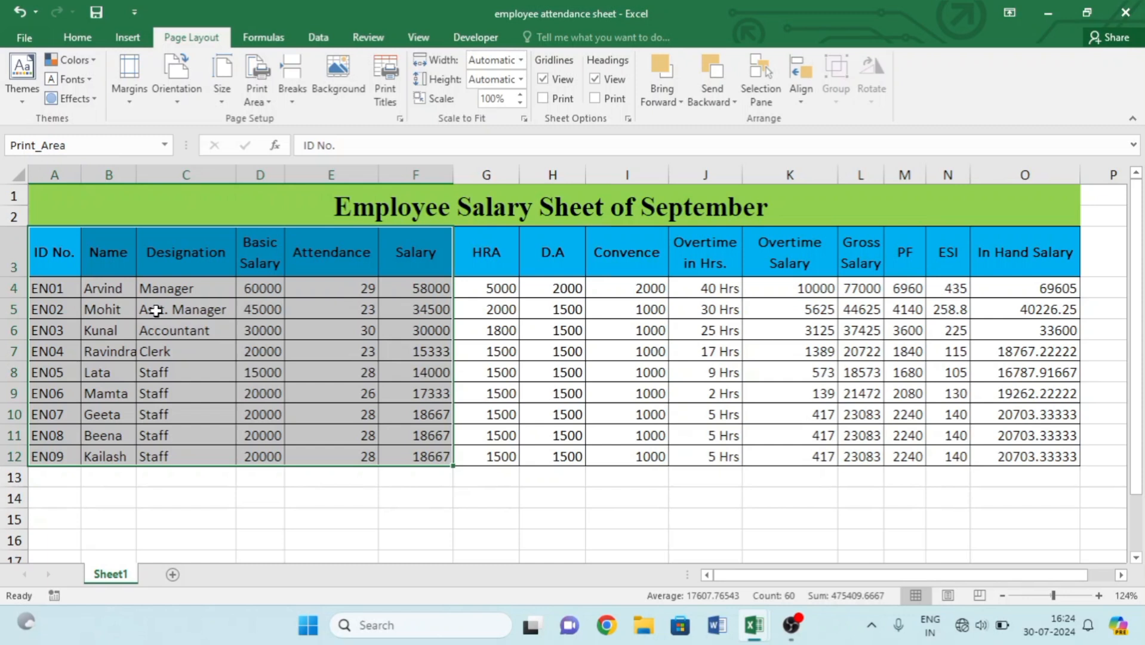
{"action": "key", "text": "ctrl+p"}
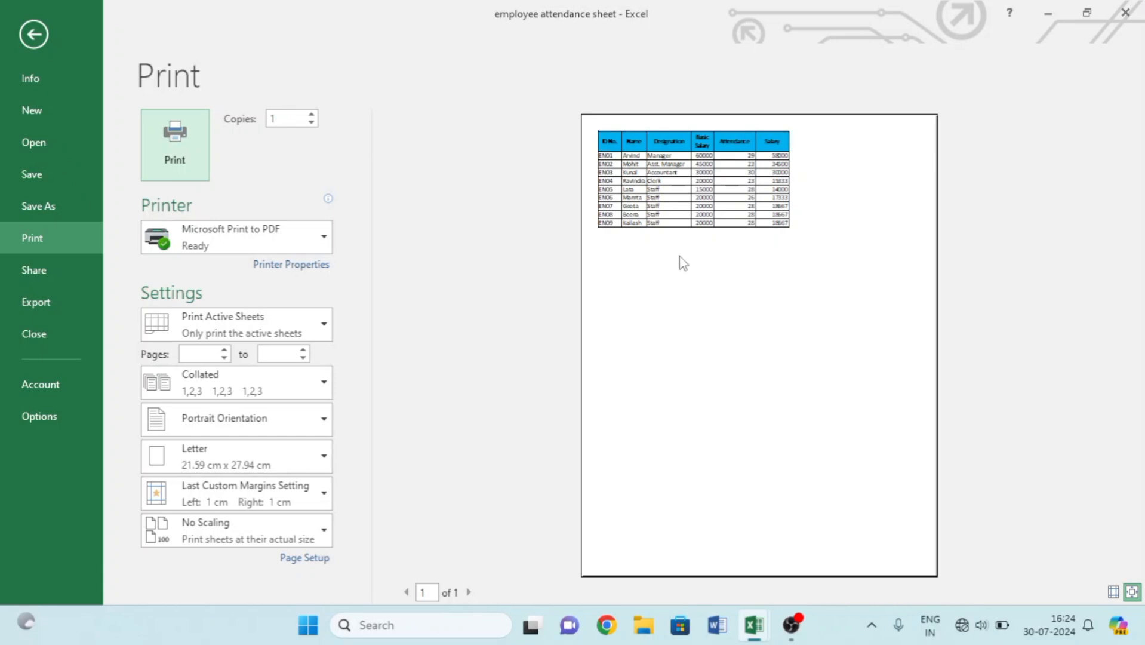
{"action": "key", "text": "Escape"}
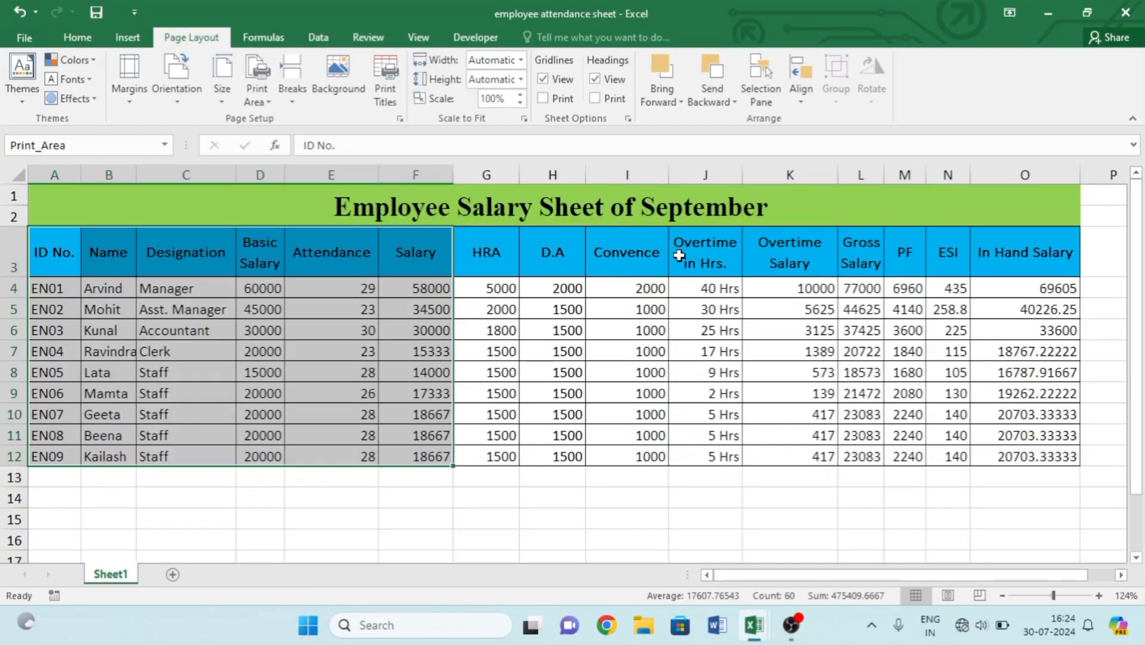
Clear the sheet's print area.
{"action": "left_click", "coordinate": [255, 101]}
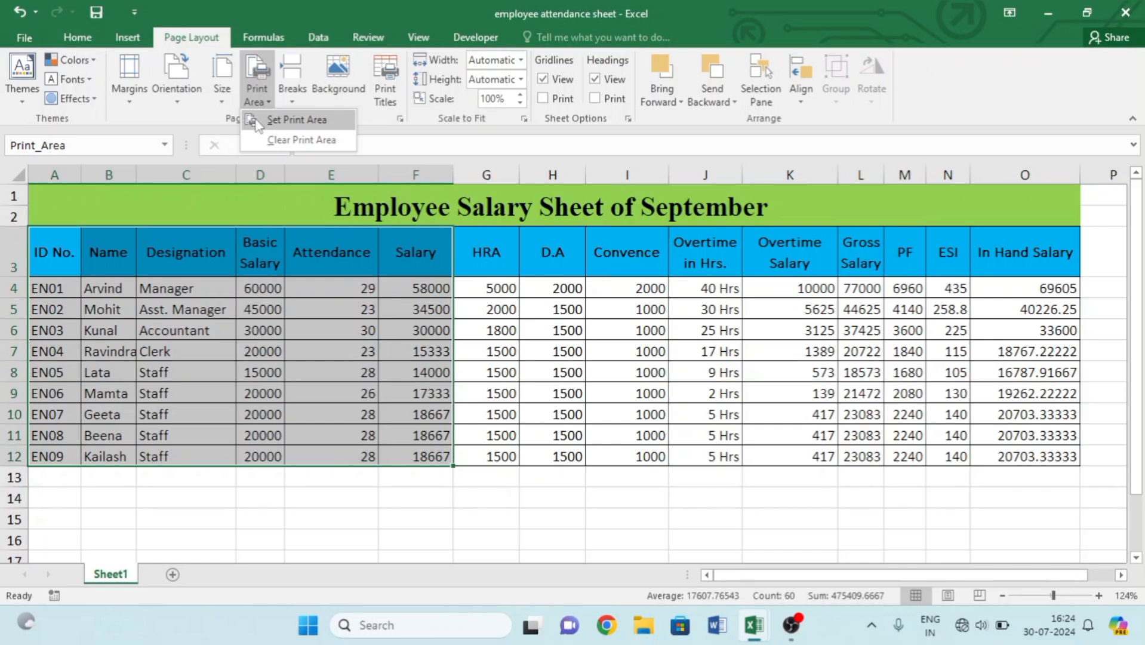
{"action": "left_click", "coordinate": [275, 143]}
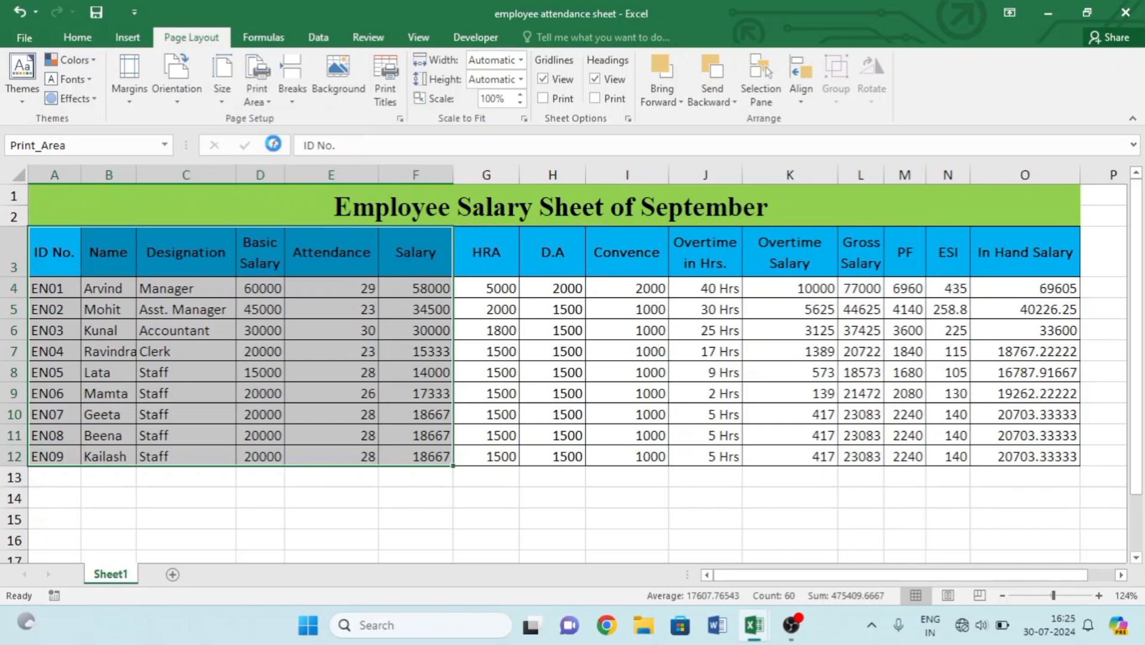
Insert a page break at cell F7 of the salary table and check the print preview.
{"action": "left_click", "coordinate": [676, 305]}
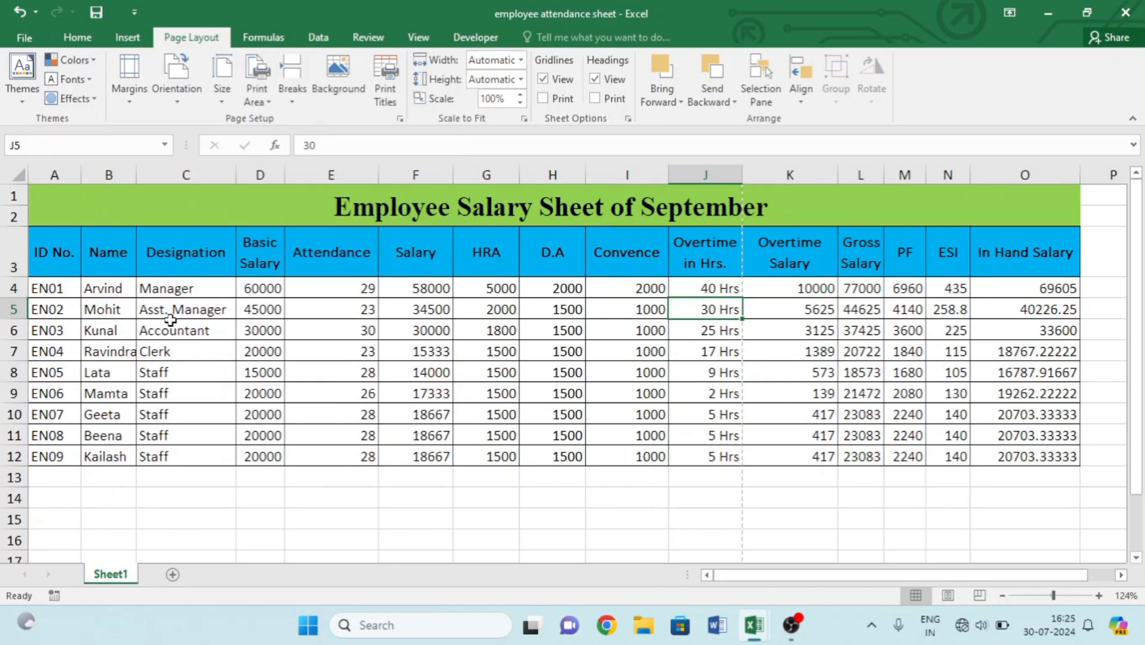
{"action": "left_click", "coordinate": [422, 349]}
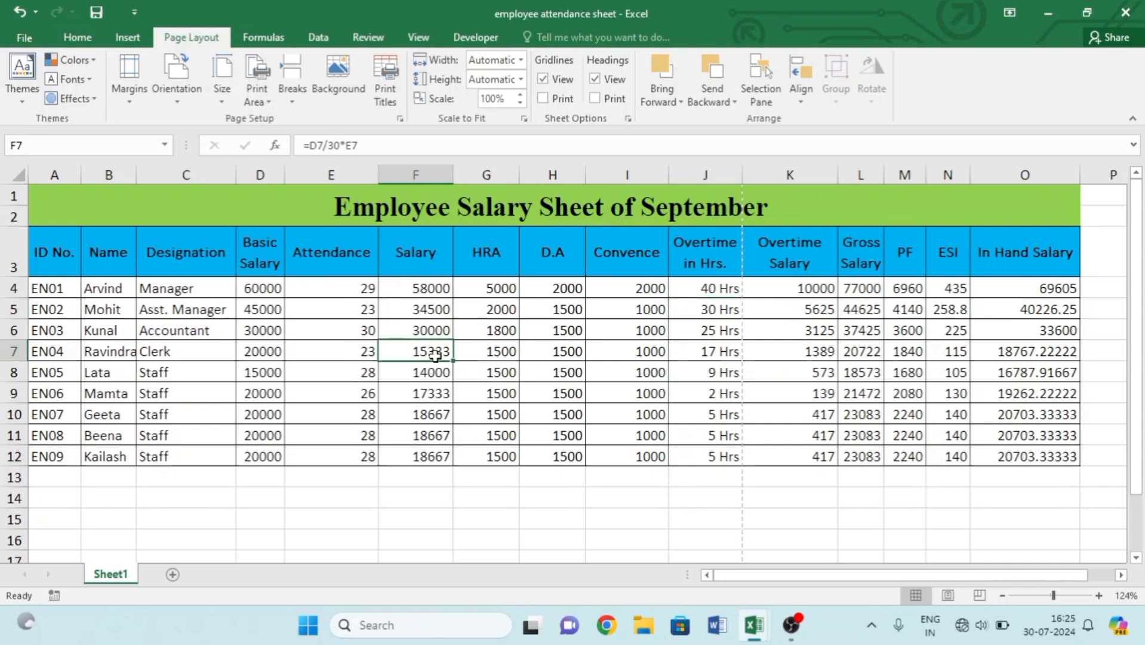
{"action": "left_click", "coordinate": [295, 93]}
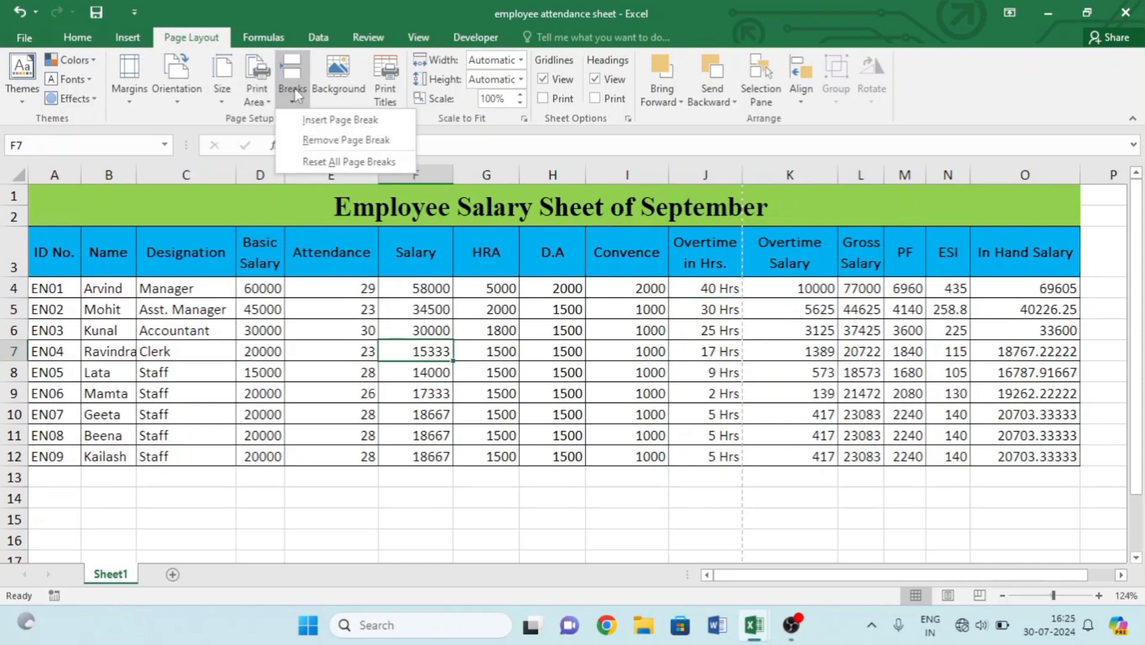
{"action": "left_click", "coordinate": [326, 121]}
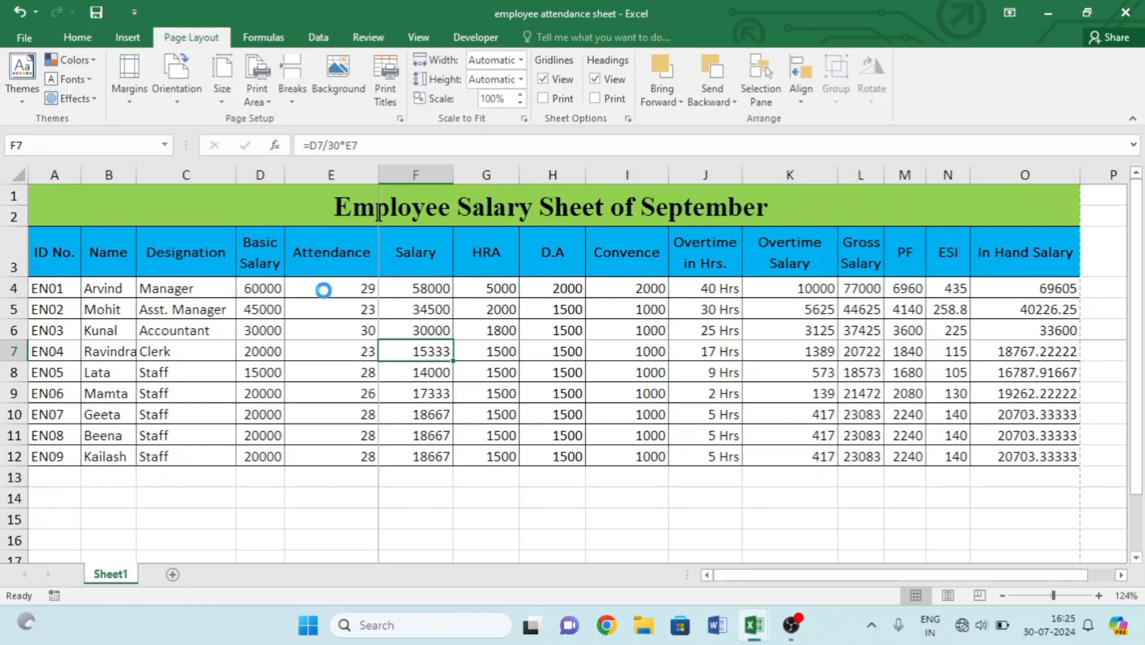
{"action": "key", "text": "ctrl+b"}
{"action": "key", "text": "ctrl+p"}
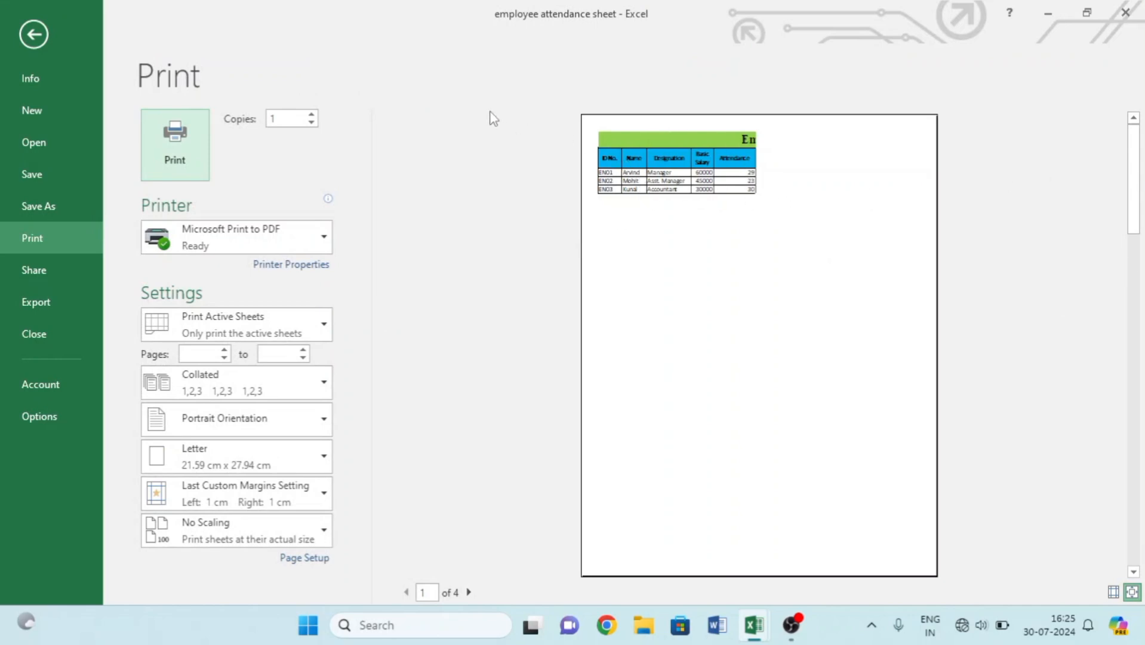
{"action": "left_click", "coordinate": [33, 34]}
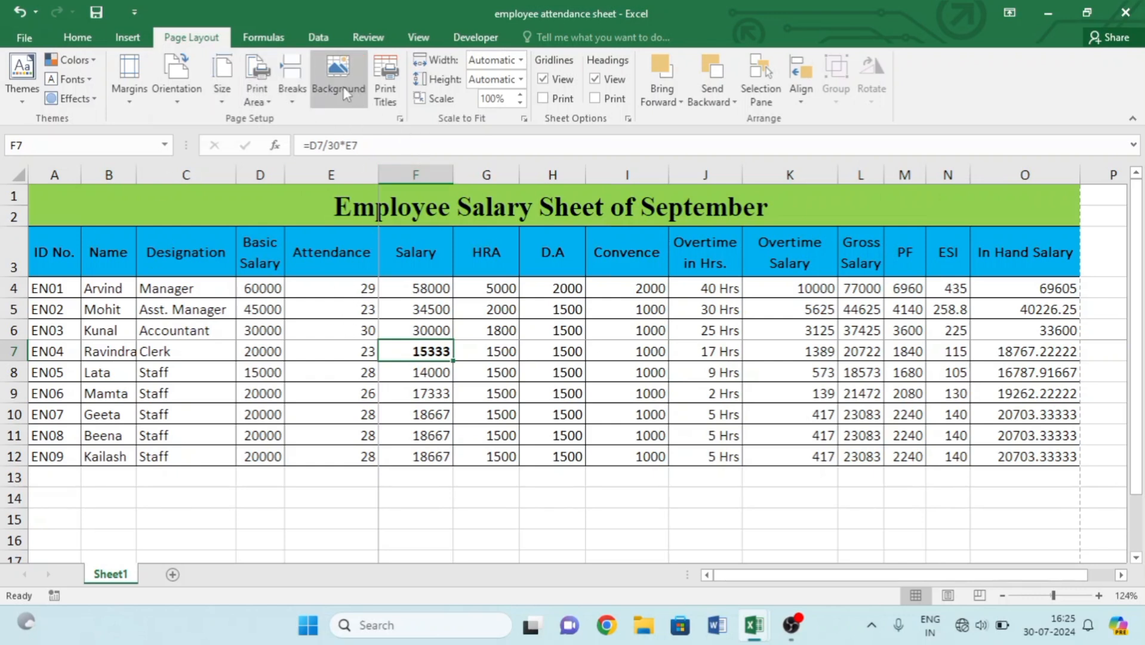
Remove the page break at cell F7.
{"action": "left_click", "coordinate": [292, 89]}
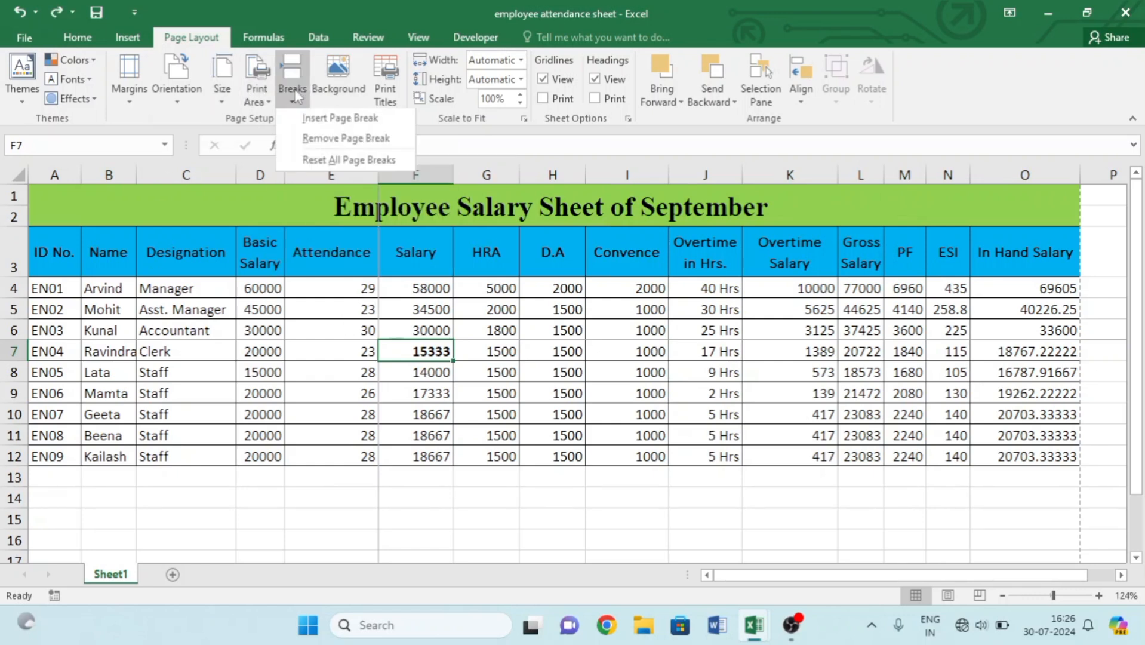
{"action": "left_click", "coordinate": [355, 141]}
{"action": "left_click", "coordinate": [527, 285]}
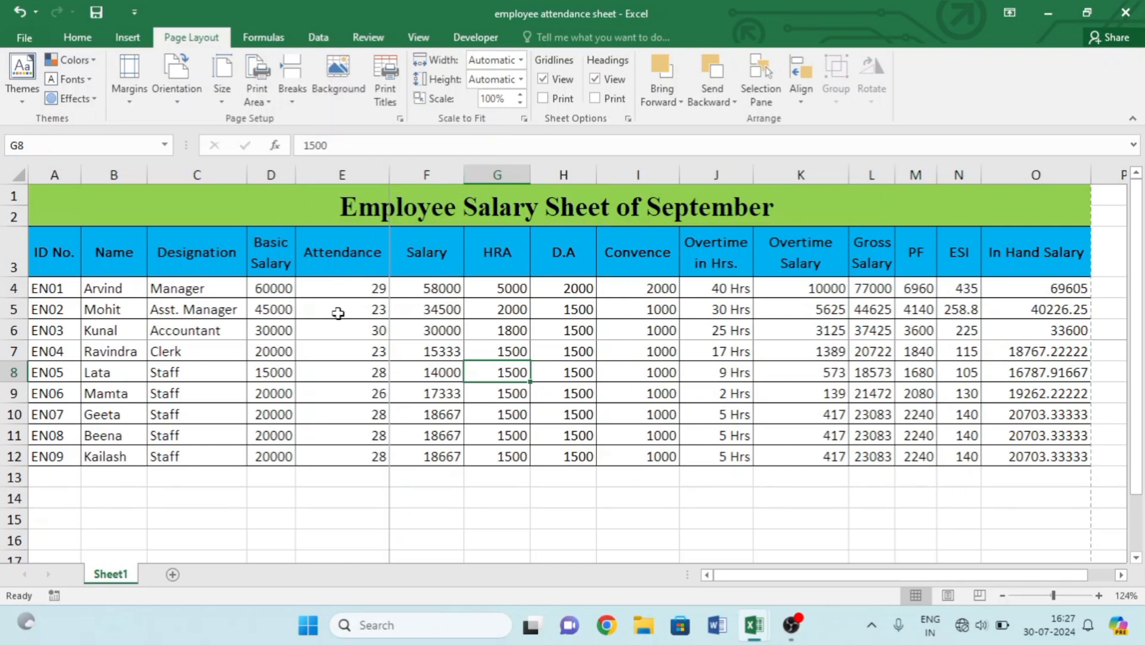
Insert the Accounting Cycle screenshot from the Pictures folder as the sheet background and delete that background again.
{"action": "left_click", "coordinate": [338, 90]}
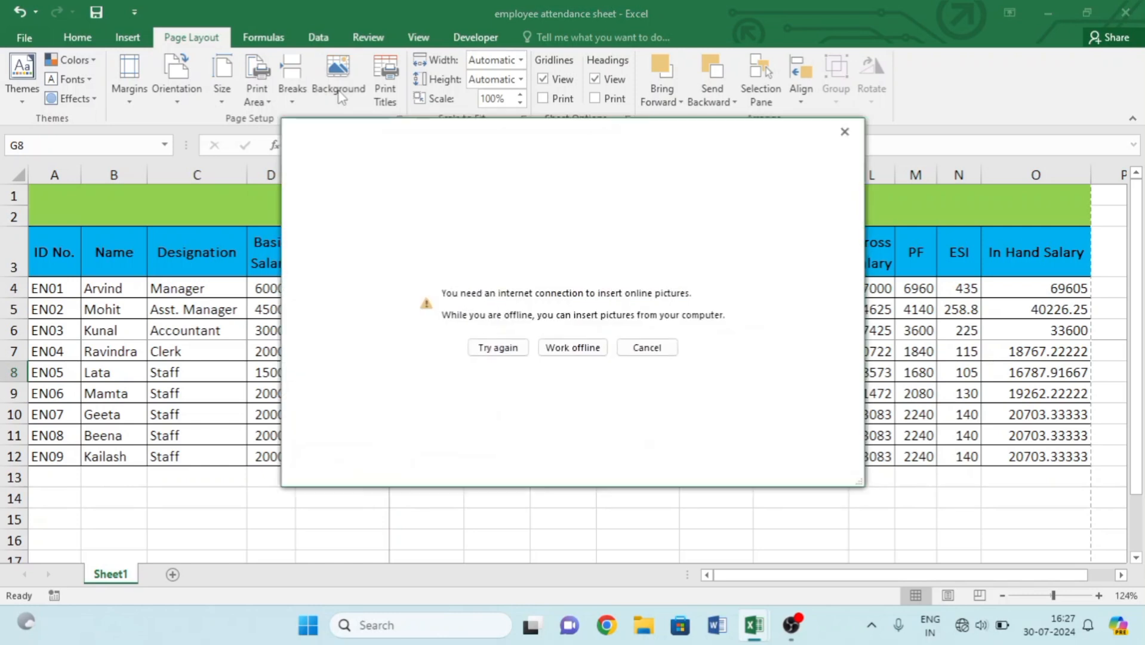
{"action": "left_click", "coordinate": [573, 349]}
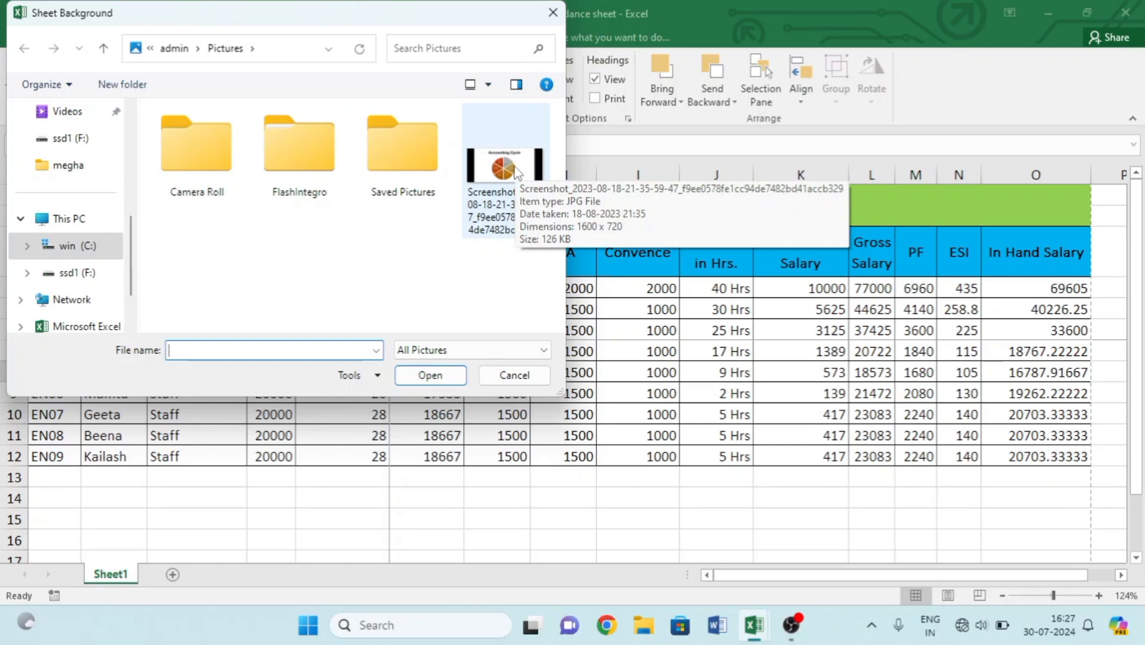
{"action": "left_click", "coordinate": [515, 170]}
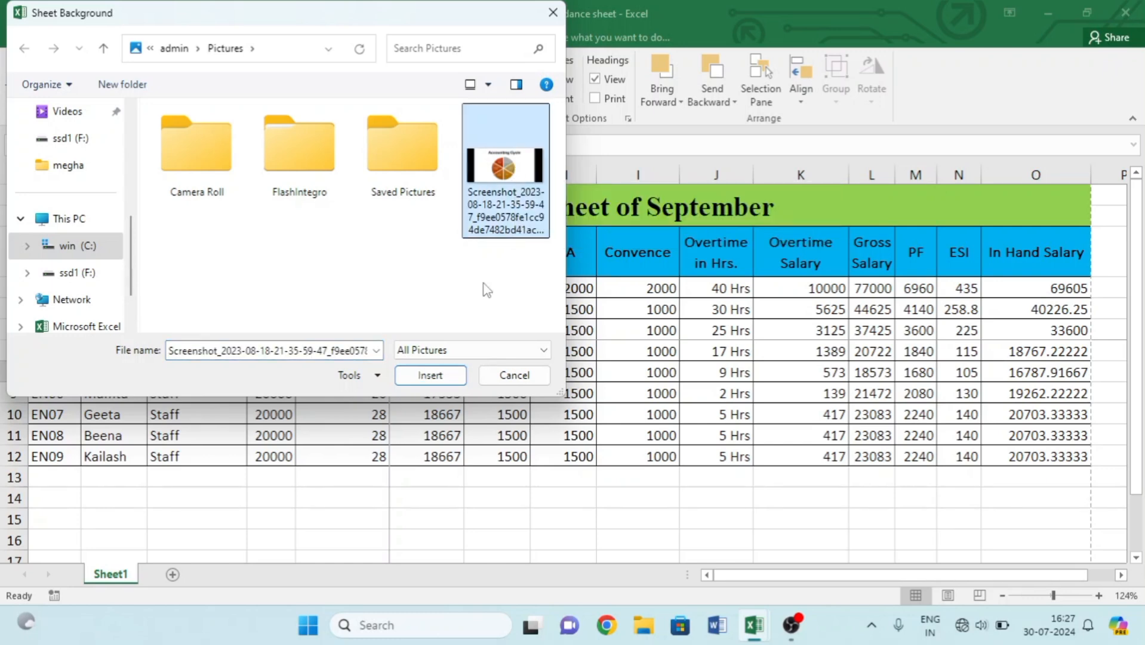
{"action": "left_click", "coordinate": [430, 374]}
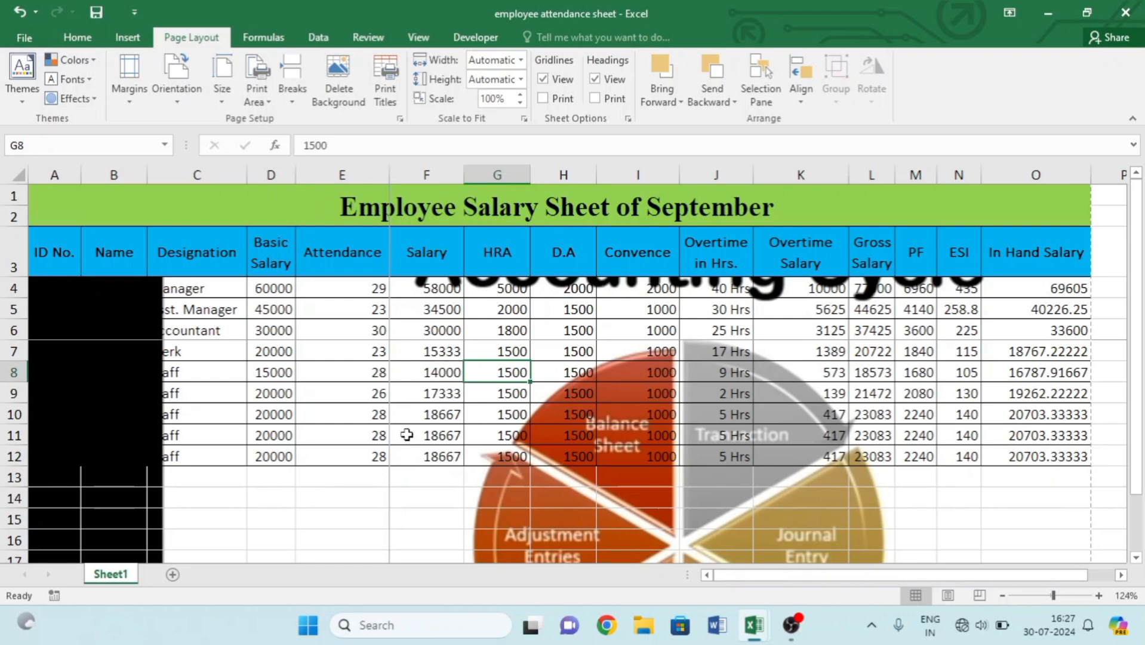
{"action": "left_click", "coordinate": [337, 93]}
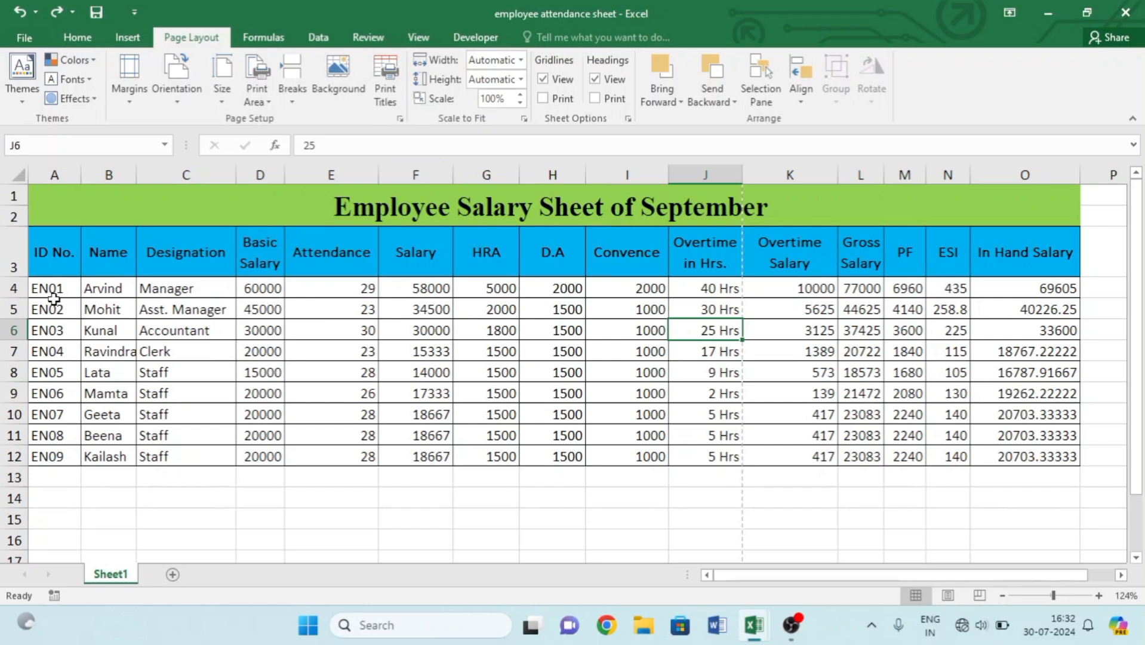
Copy the employee rows A4:O12 and paste them directly below the table, starting at A13.
{"action": "left_click_drag", "start_coordinate": [49, 290], "coordinate": [1041, 451]}
{"action": "key", "text": "ctrl+c"}
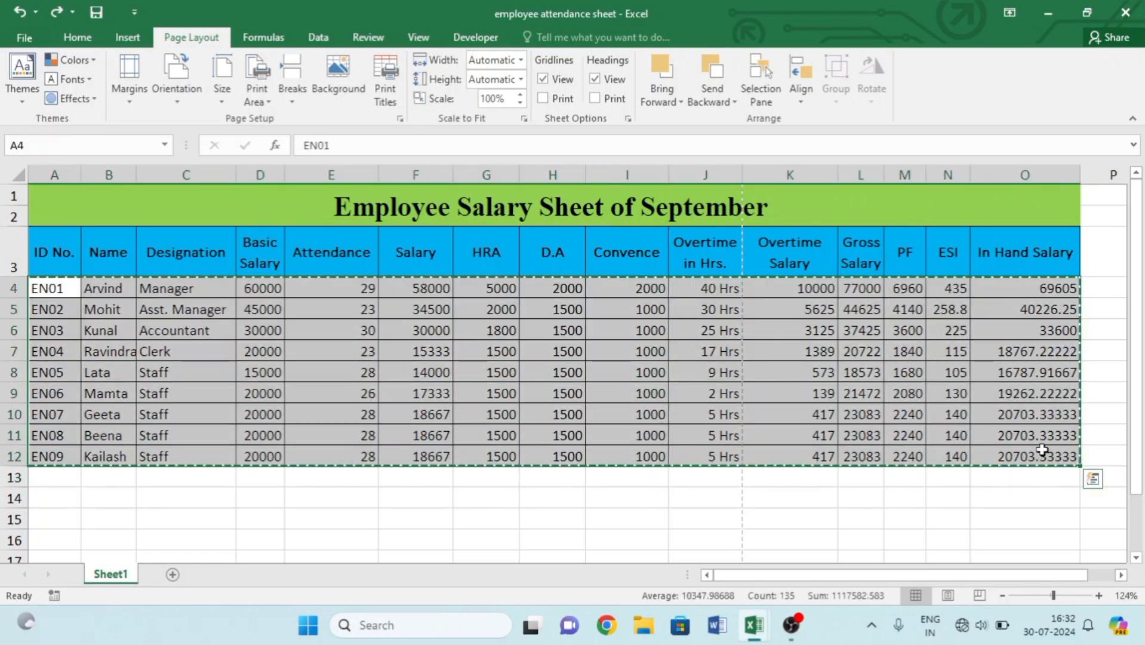
{"action": "left_click", "coordinate": [39, 476]}
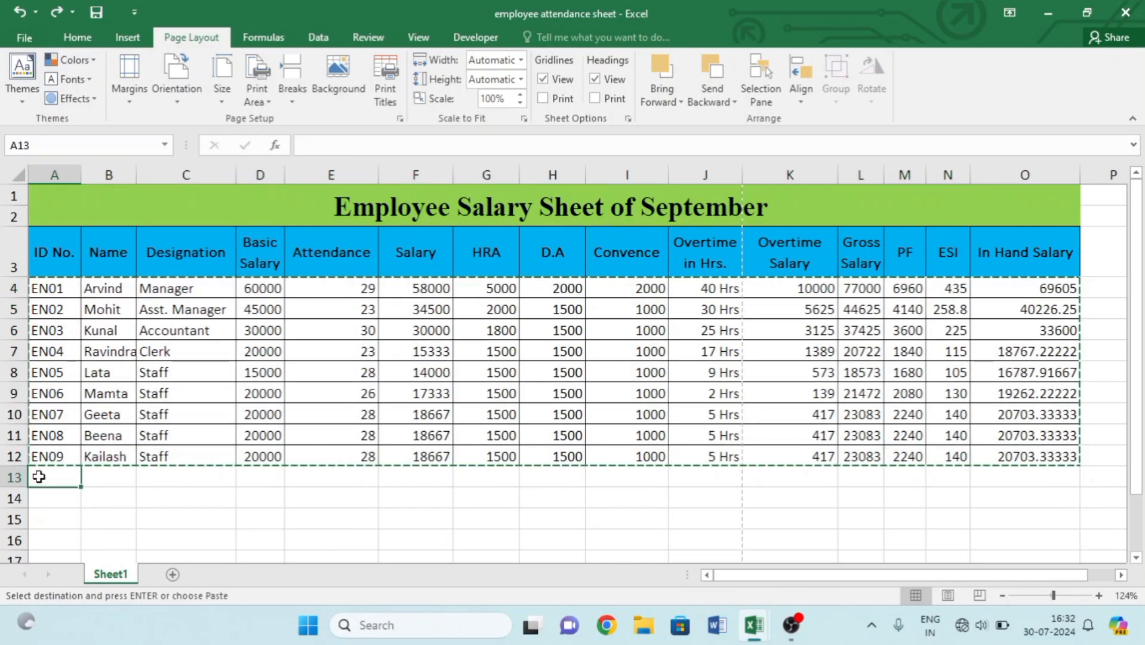
{"action": "key", "text": "Return"}
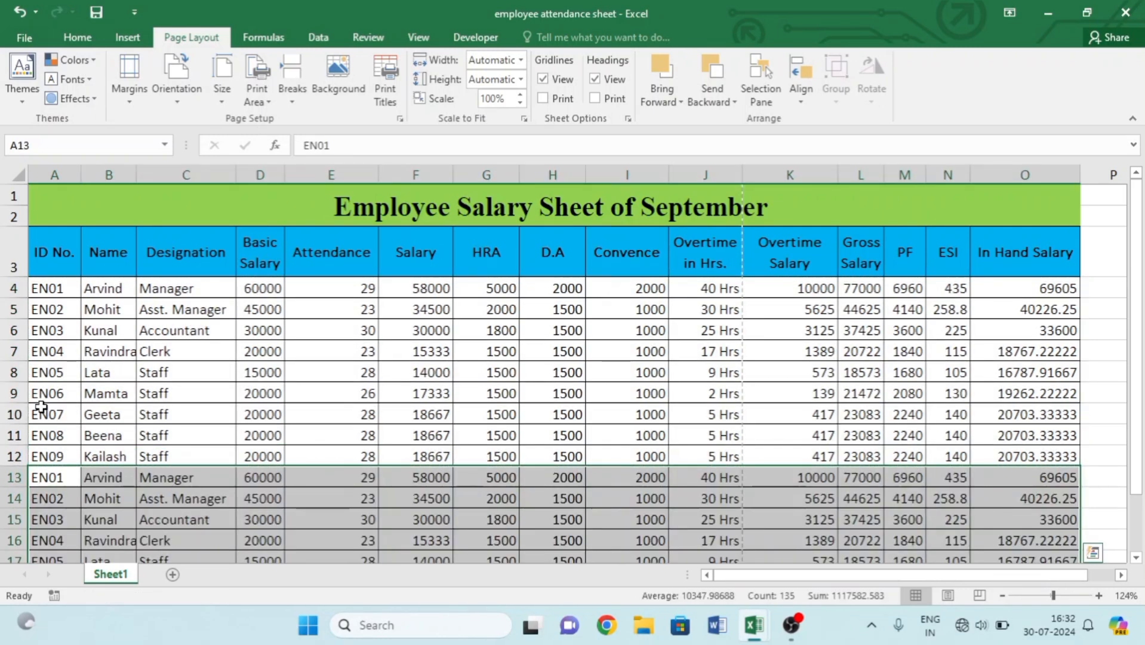
Copy the employee rows A4:O21 and paste them below the existing data, starting at A22.
{"action": "left_click_drag", "start_coordinate": [48, 299], "coordinate": [1012, 542]}
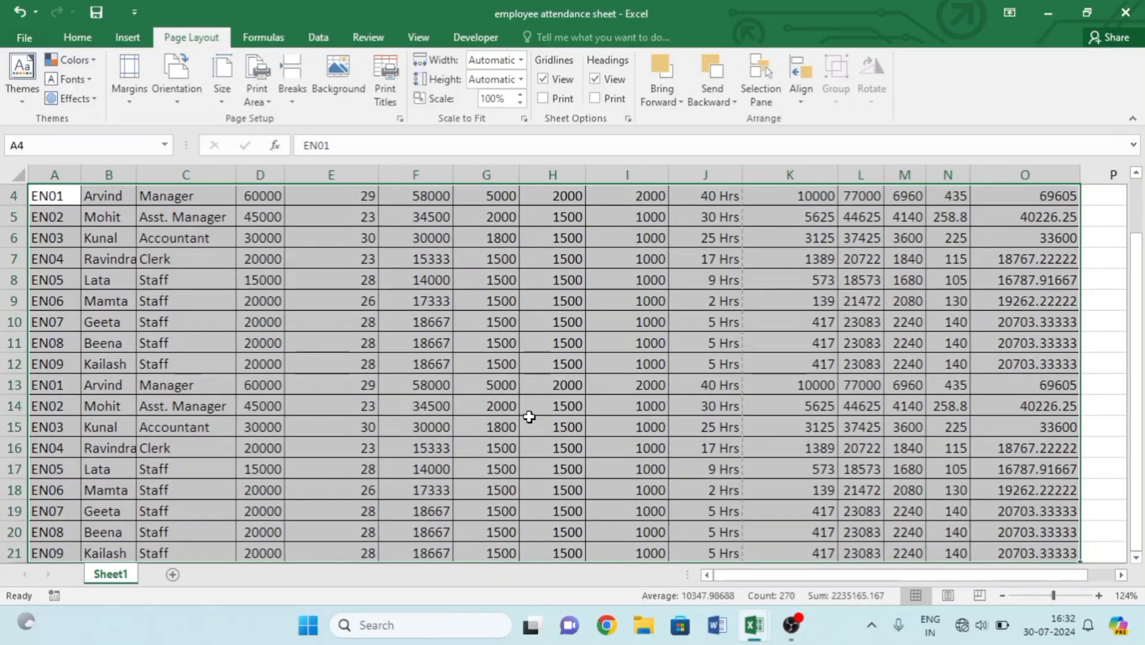
{"action": "key", "text": "ctrl+c"}
{"action": "scroll", "coordinate": [529, 416], "scroll_direction": "down", "scroll_amount": 3}
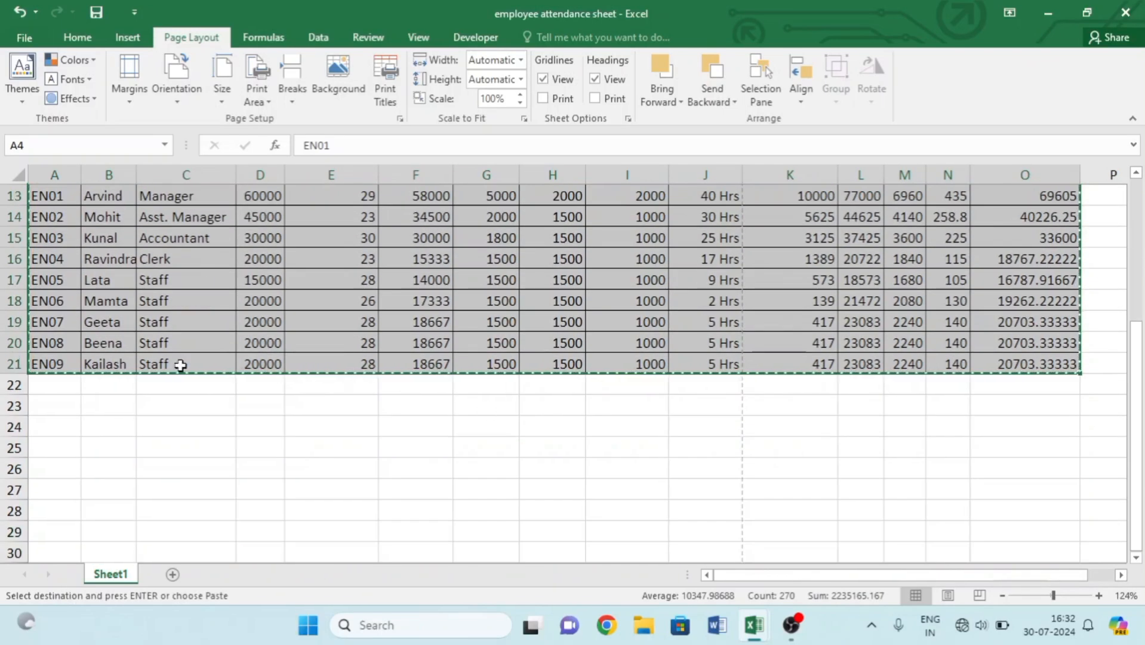
{"action": "left_click", "coordinate": [65, 380]}
{"action": "key", "text": "Return"}
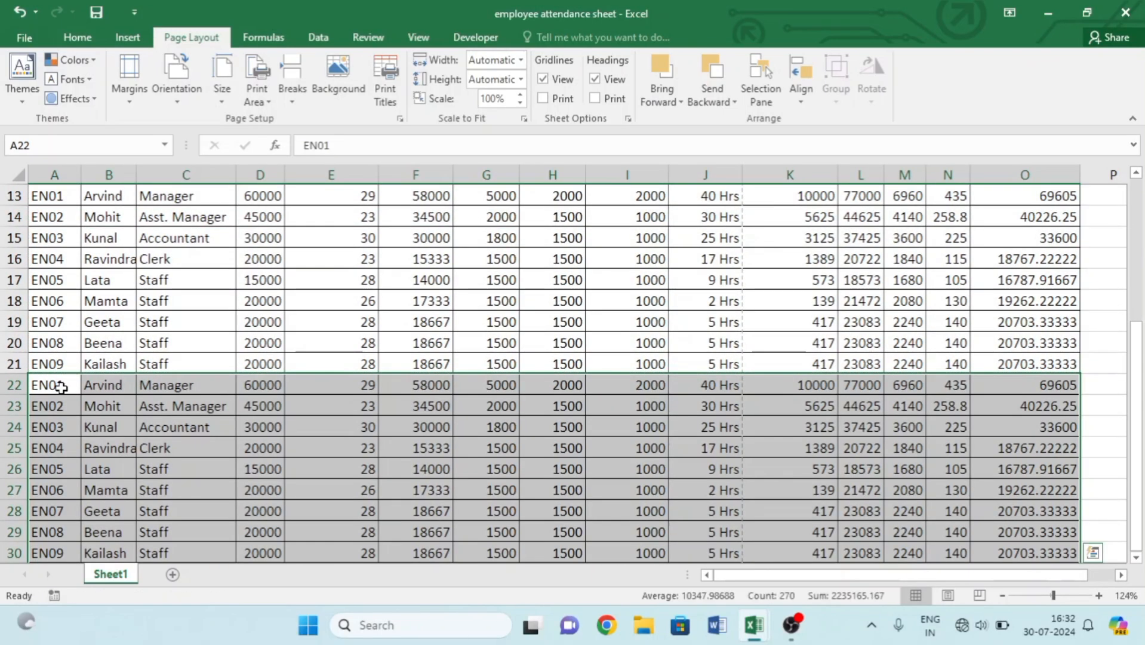
{"action": "scroll", "coordinate": [54, 379], "scroll_direction": "down", "scroll_amount": 4}
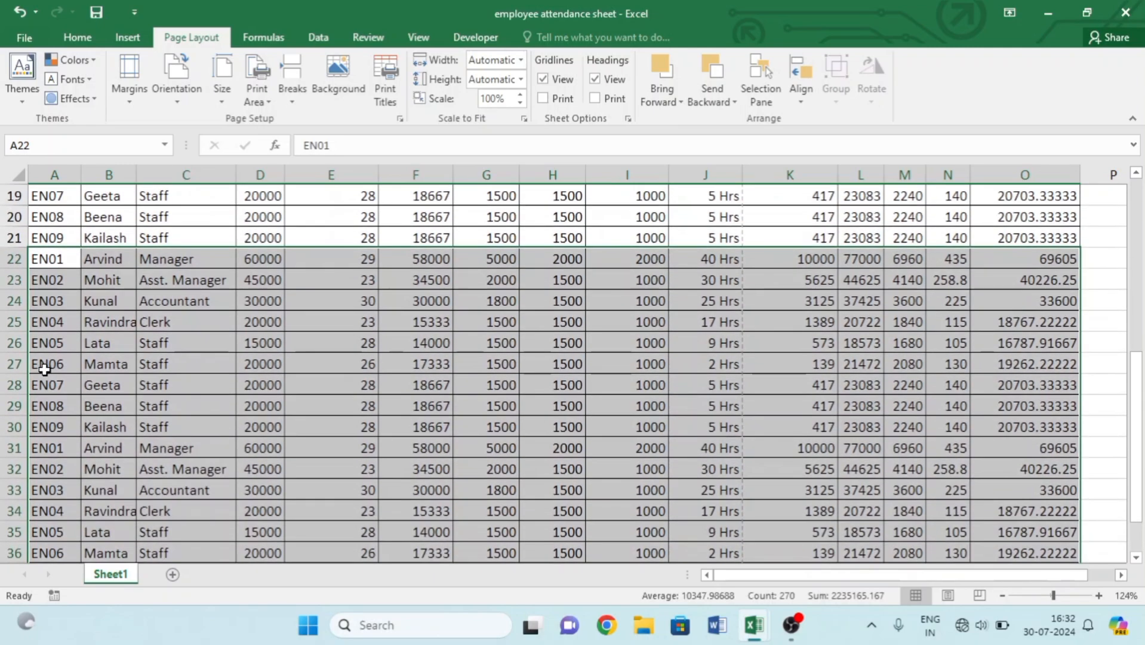
Copy the employee rows A4:O39, paste them starting at A40, and clear the copy marquee.
{"action": "scroll", "coordinate": [44, 370], "scroll_direction": "up", "scroll_amount": 8}
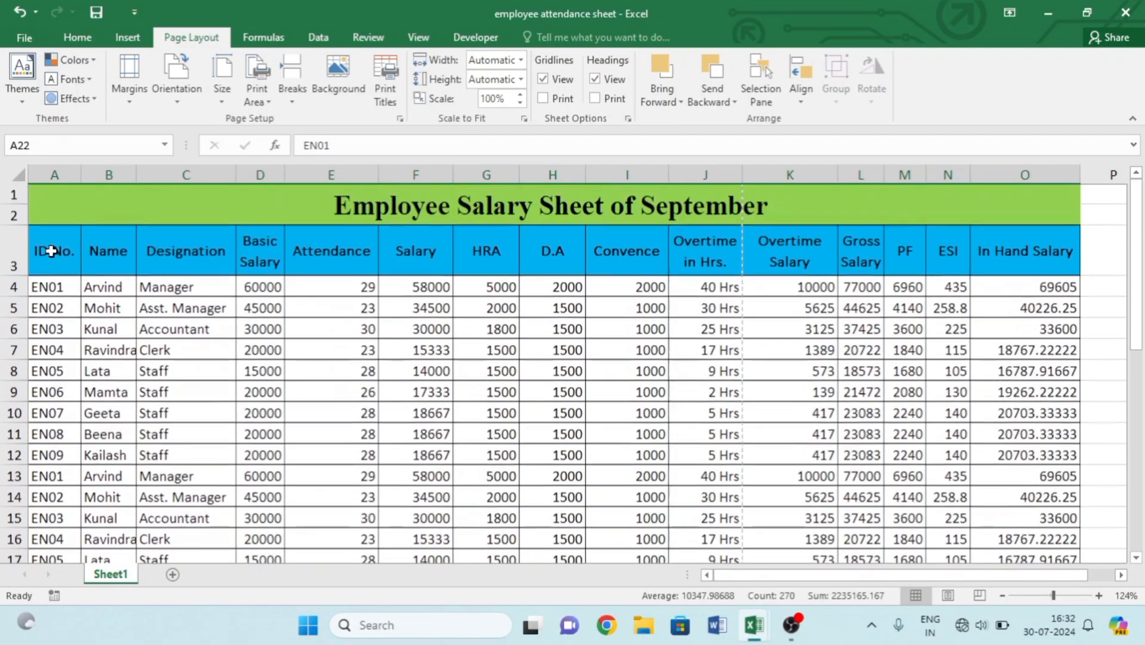
{"action": "left_click_drag", "start_coordinate": [54, 286], "coordinate": [1046, 495]}
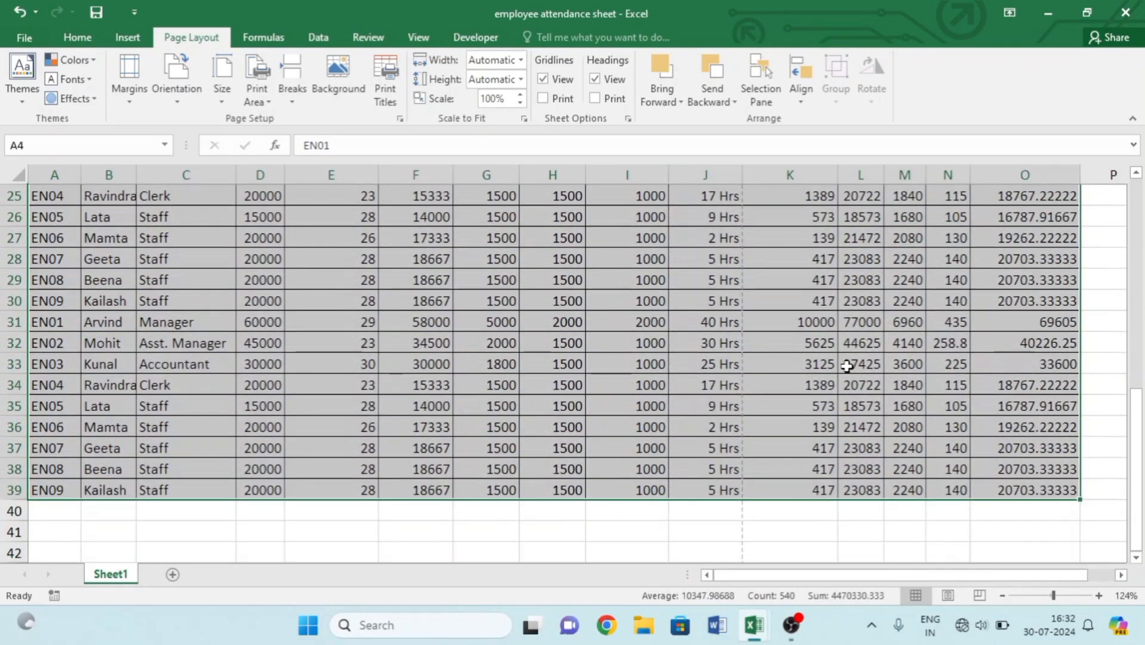
{"action": "key", "text": "ctrl+c"}
{"action": "scroll", "coordinate": [733, 417], "scroll_direction": "down", "scroll_amount": 3}
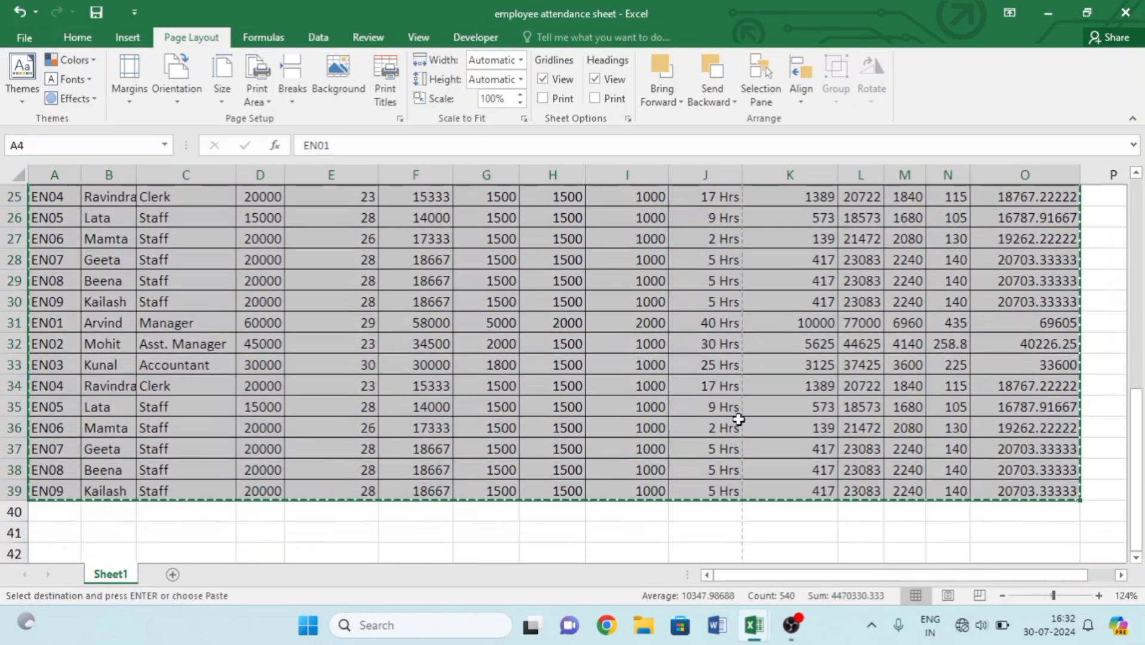
{"action": "left_click", "coordinate": [54, 317]}
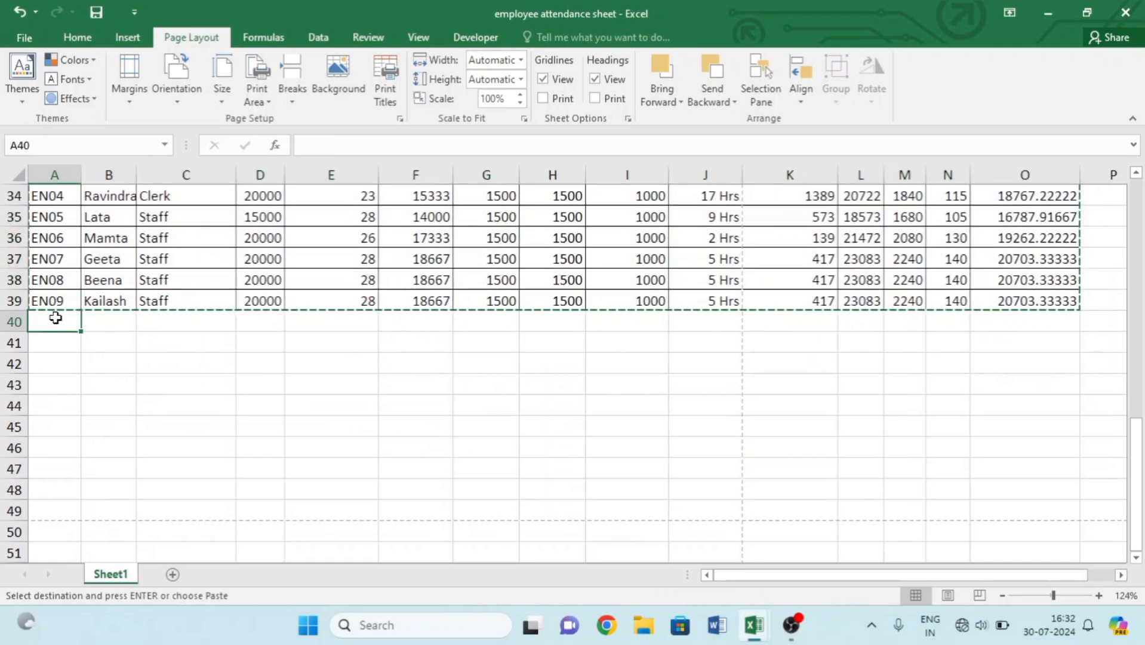
{"action": "key", "text": "ctrl+v"}
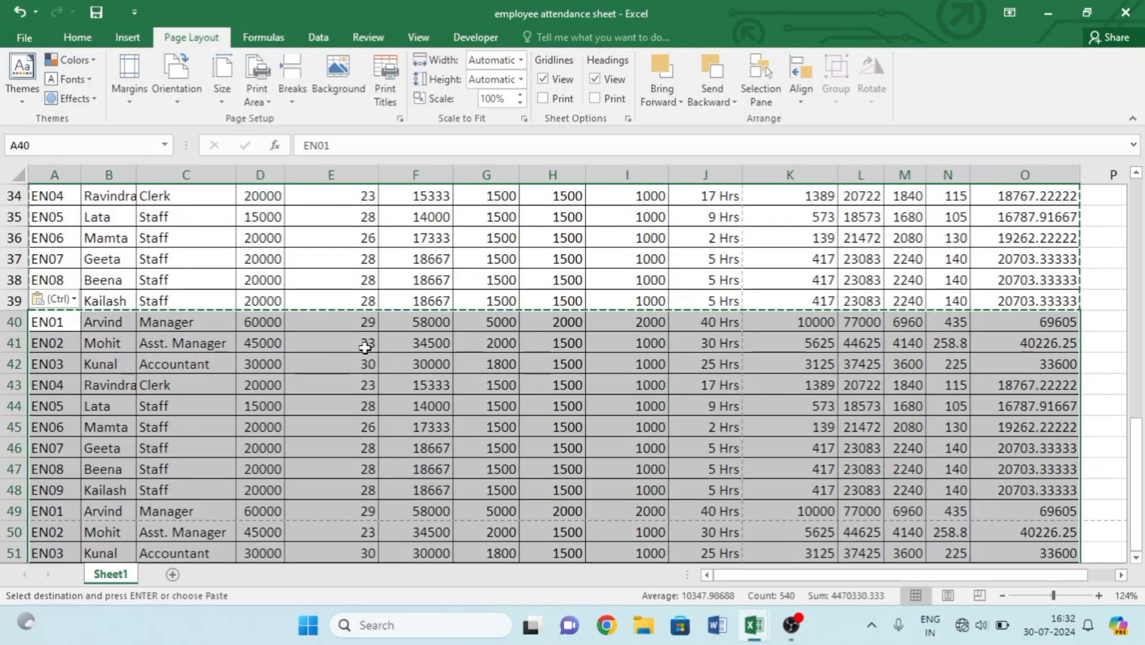
{"action": "key", "text": "Escape"}
Review the extended salary table and page through its print preview to compare the heading row on each page.
{"action": "scroll", "coordinate": [436, 421], "scroll_direction": "up", "scroll_amount": 11}
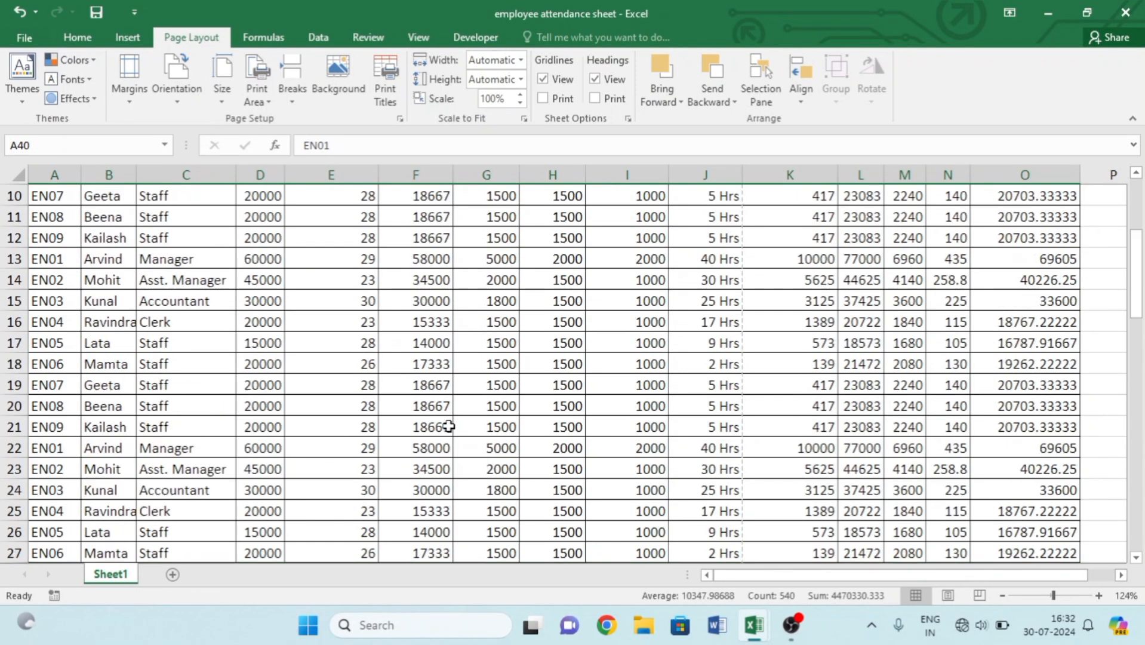
{"action": "scroll", "coordinate": [563, 406], "scroll_direction": "down", "scroll_amount": 16}
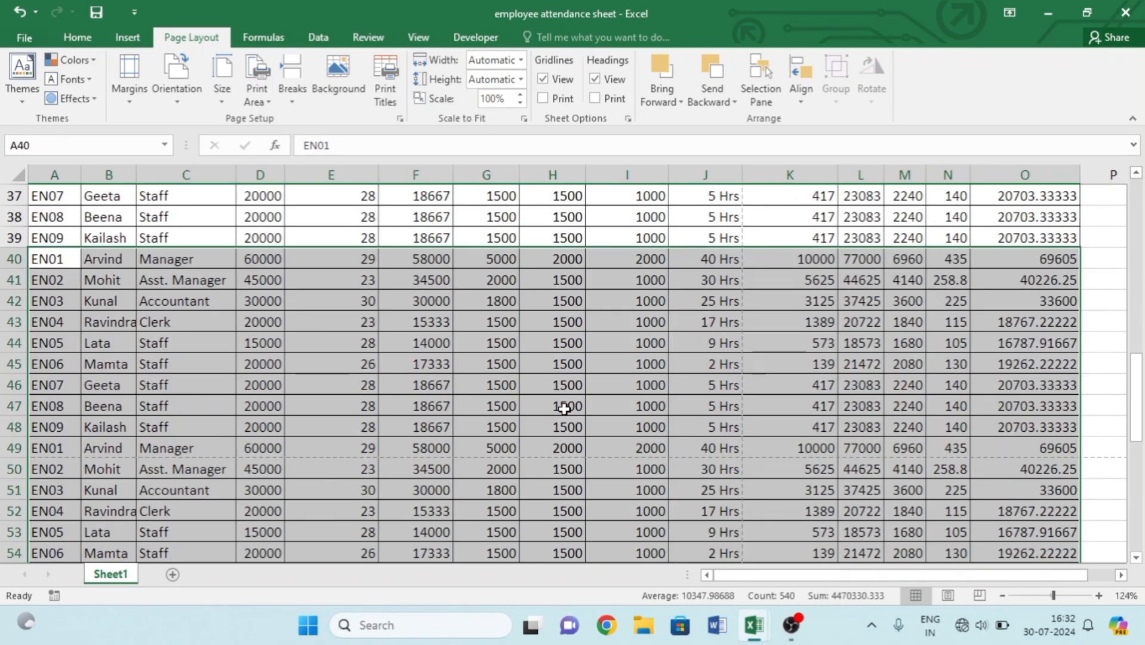
{"action": "scroll", "coordinate": [564, 408], "scroll_direction": "down", "scroll_amount": 4}
{"action": "scroll", "coordinate": [564, 408], "scroll_direction": "up", "scroll_amount": 20}
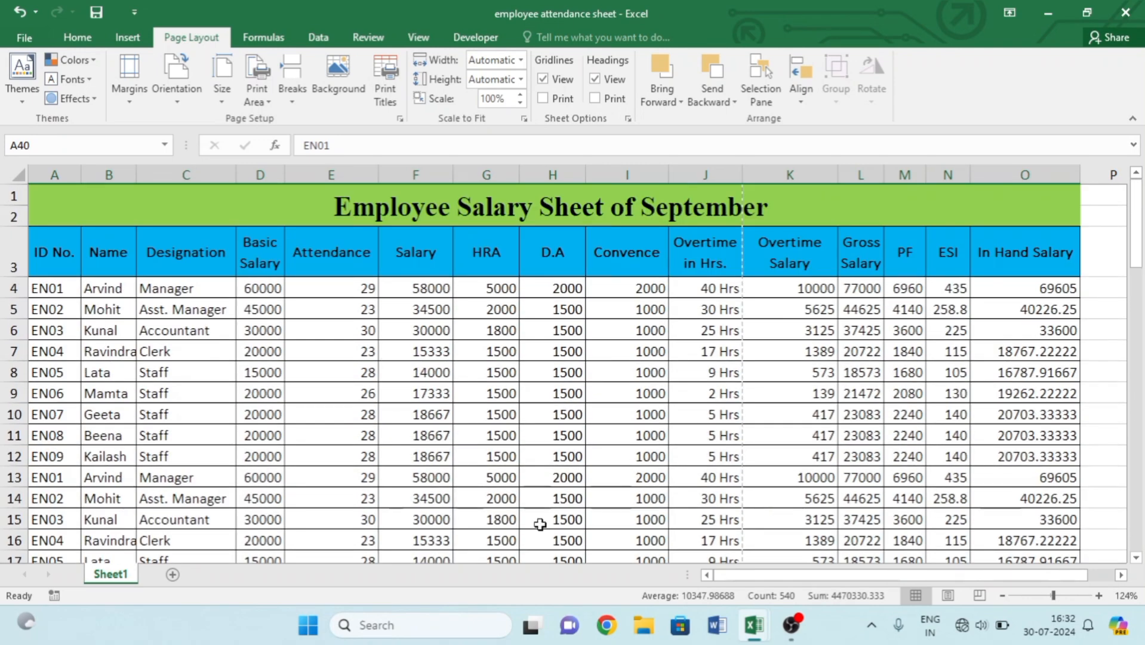
{"action": "key", "text": "ctrl+p"}
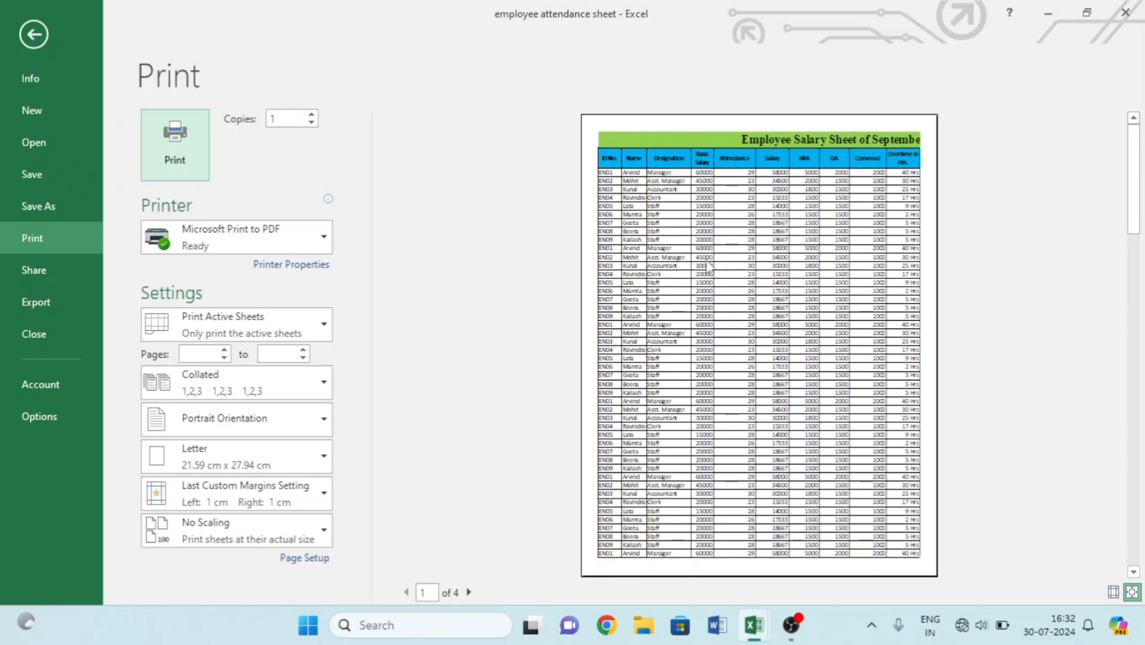
{"action": "left_click", "coordinate": [470, 592]}
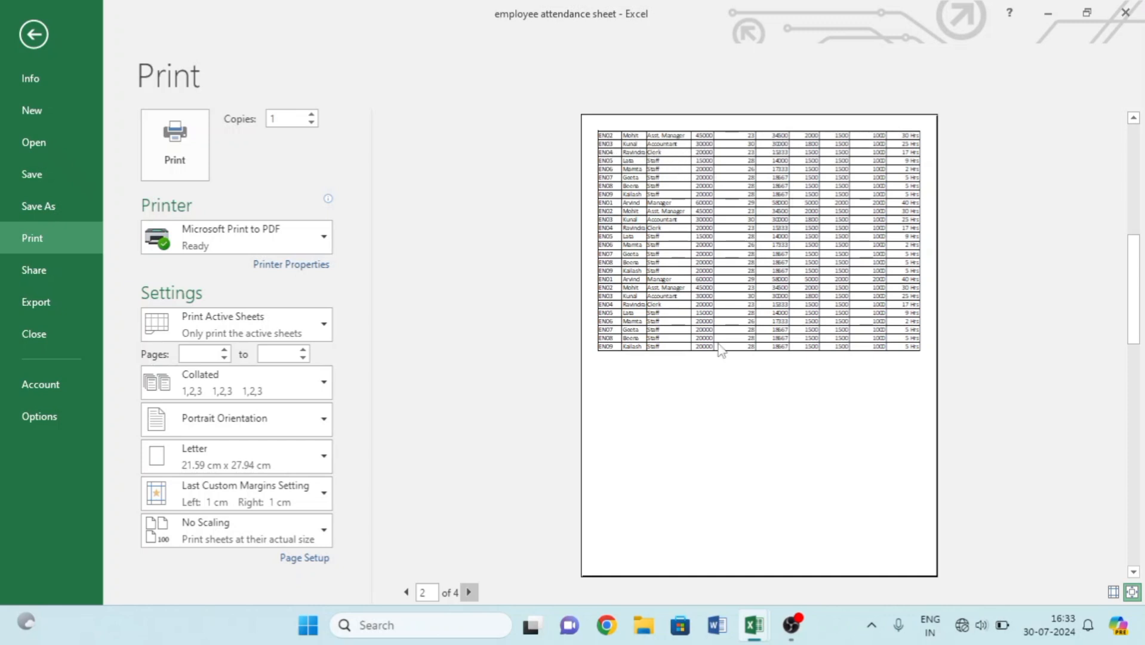
{"action": "left_click", "coordinate": [470, 592]}
{"action": "left_click", "coordinate": [470, 592]}
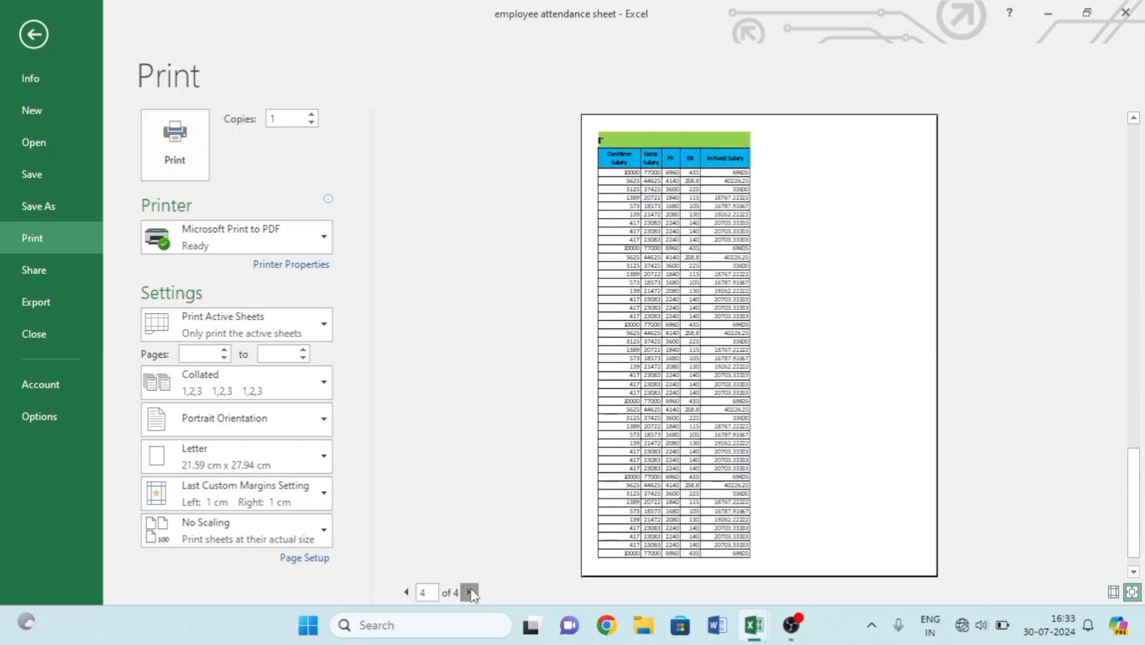
{"action": "left_click", "coordinate": [406, 592]}
{"action": "left_click", "coordinate": [407, 592]}
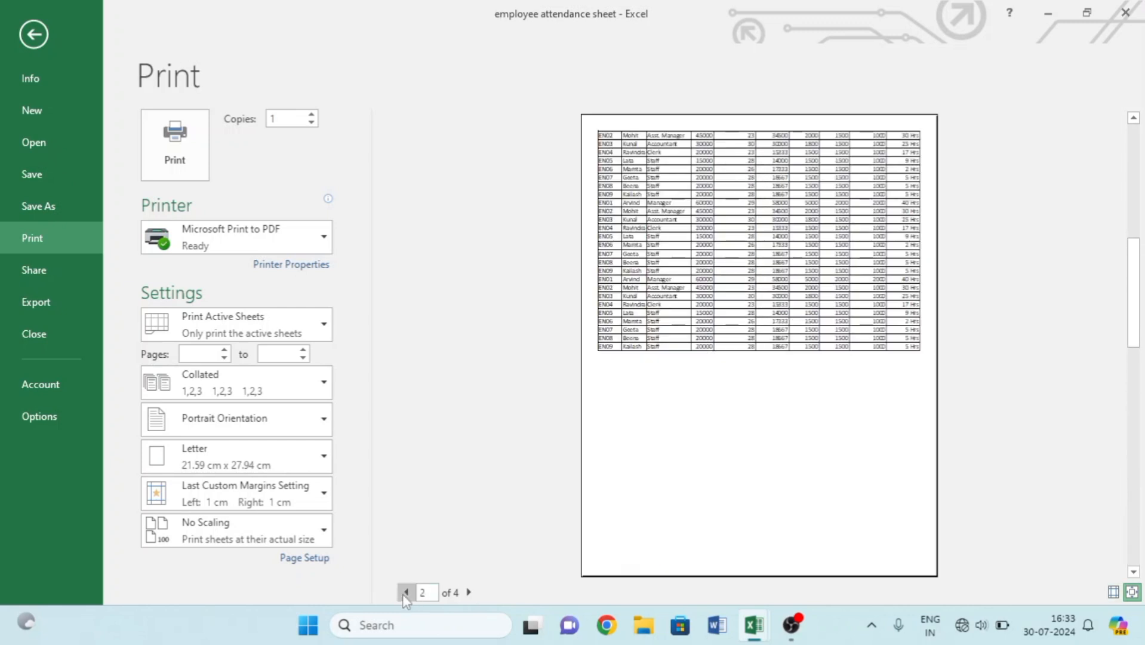
{"action": "scroll", "coordinate": [679, 428], "scroll_direction": "up", "scroll_amount": 1}
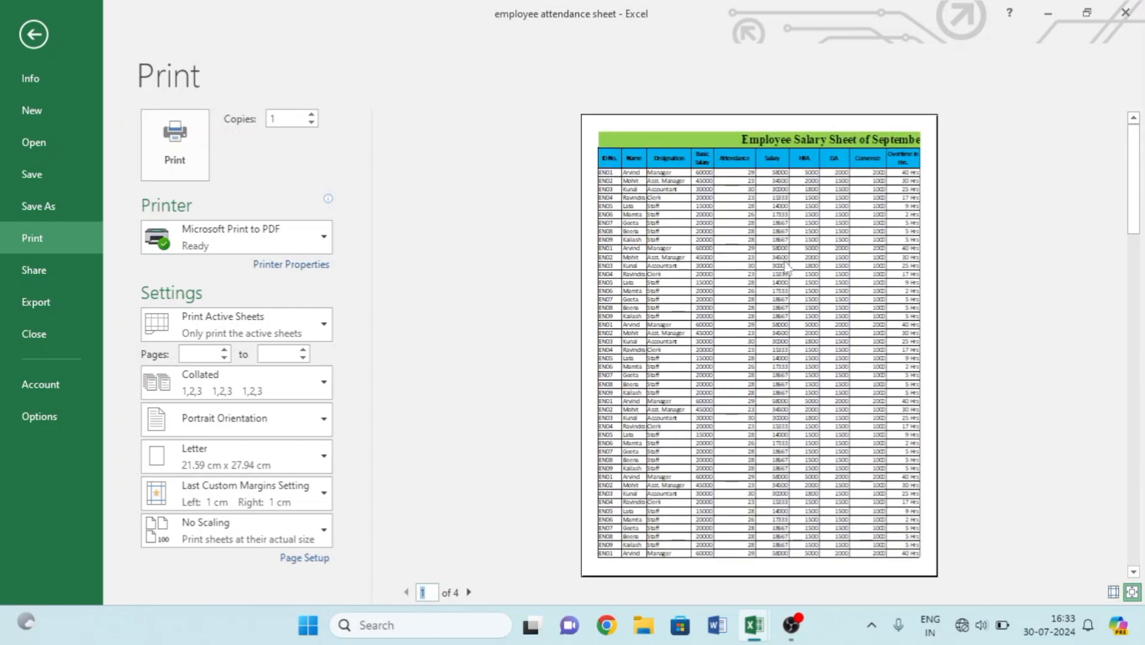
{"action": "left_click", "coordinate": [468, 592]}
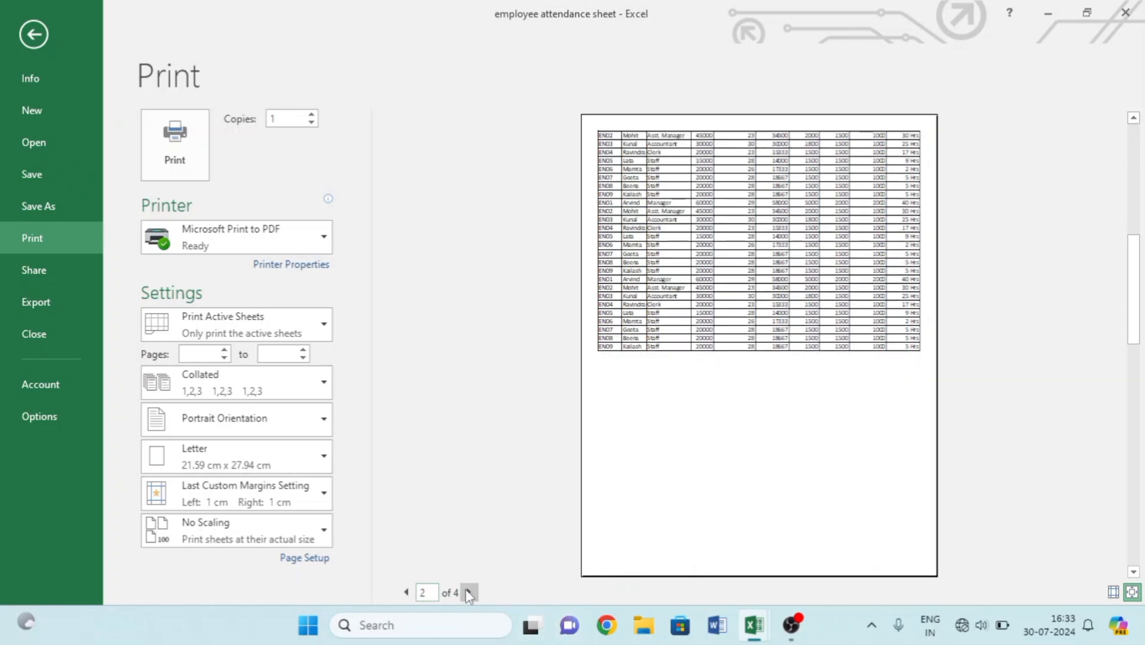
{"action": "left_click", "coordinate": [406, 592]}
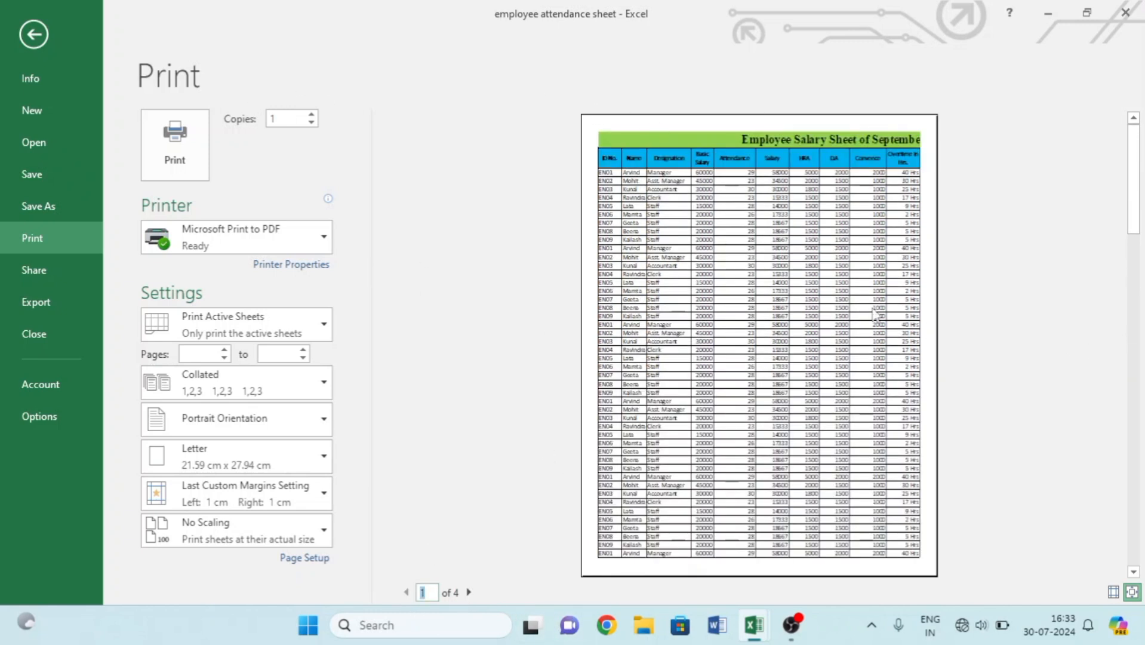
Set row 3, the column heading row, to repeat at the top of every printed page of the salary sheet.
{"action": "key", "text": "Escape"}
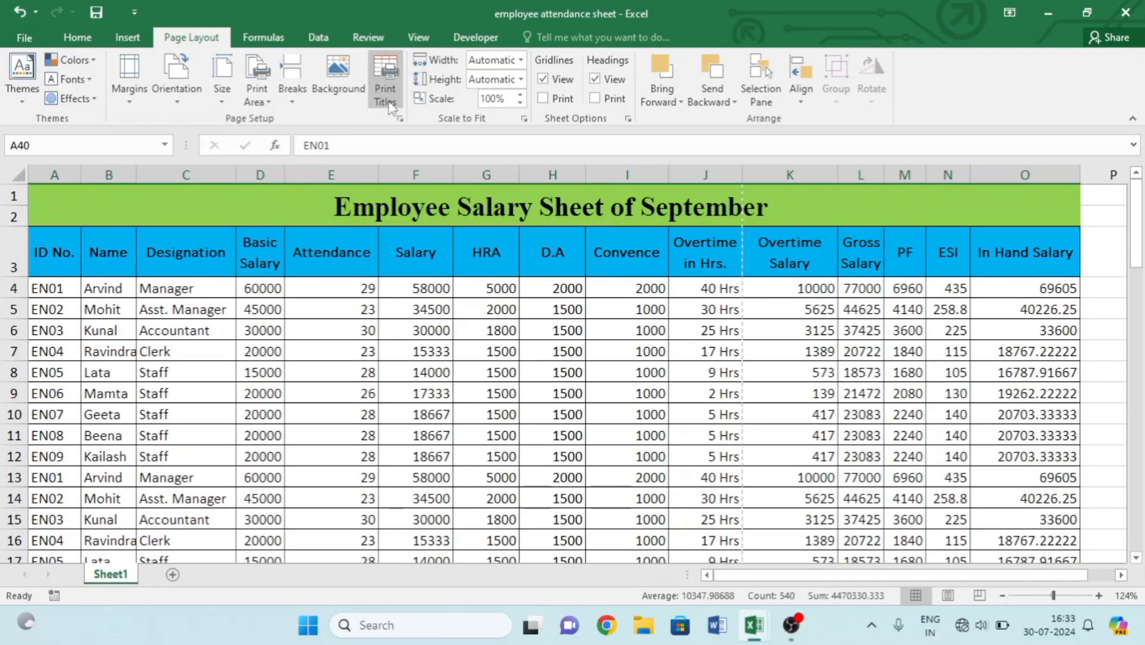
{"action": "left_click", "coordinate": [362, 346]}
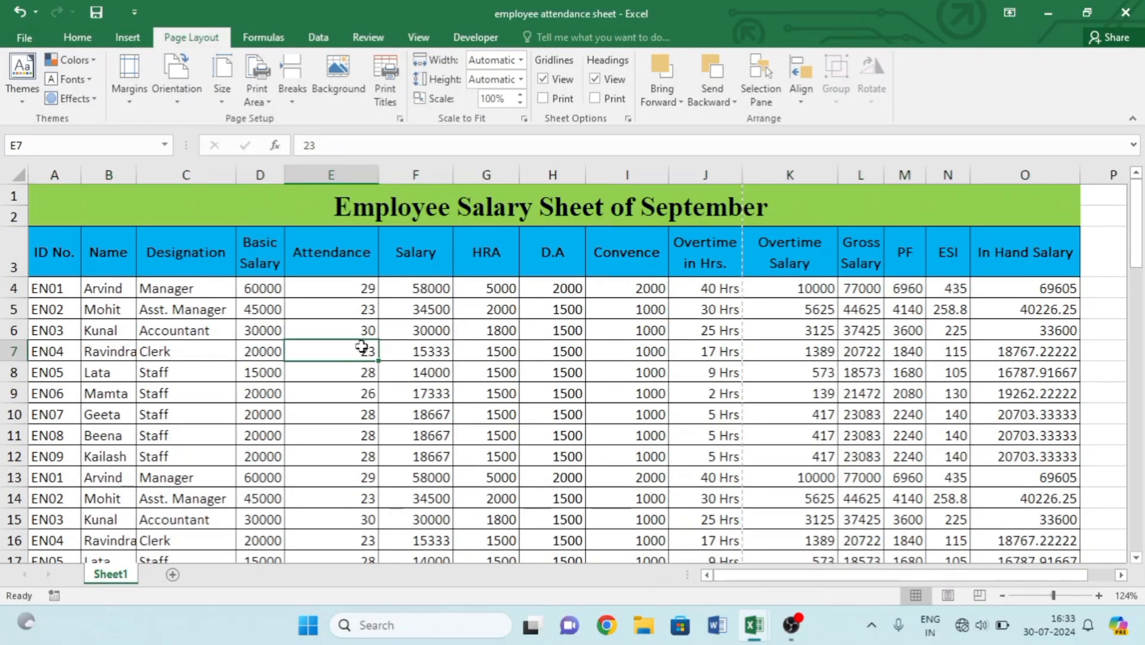
{"action": "left_click", "coordinate": [383, 85]}
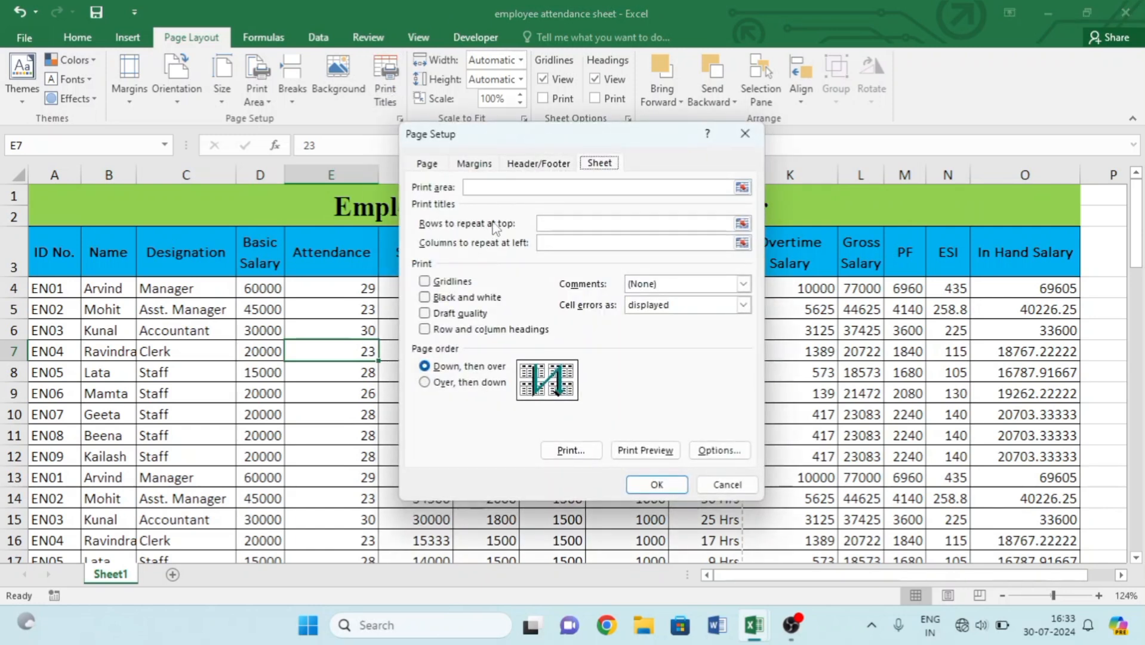
{"action": "left_click", "coordinate": [742, 223]}
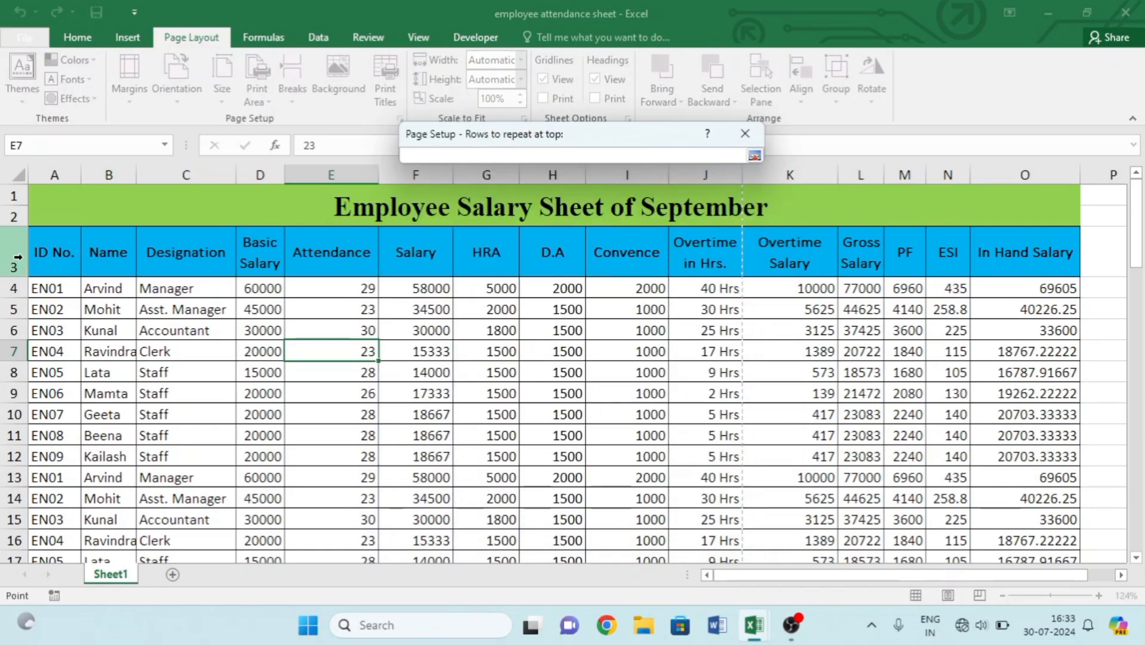
{"action": "left_click", "coordinate": [17, 257]}
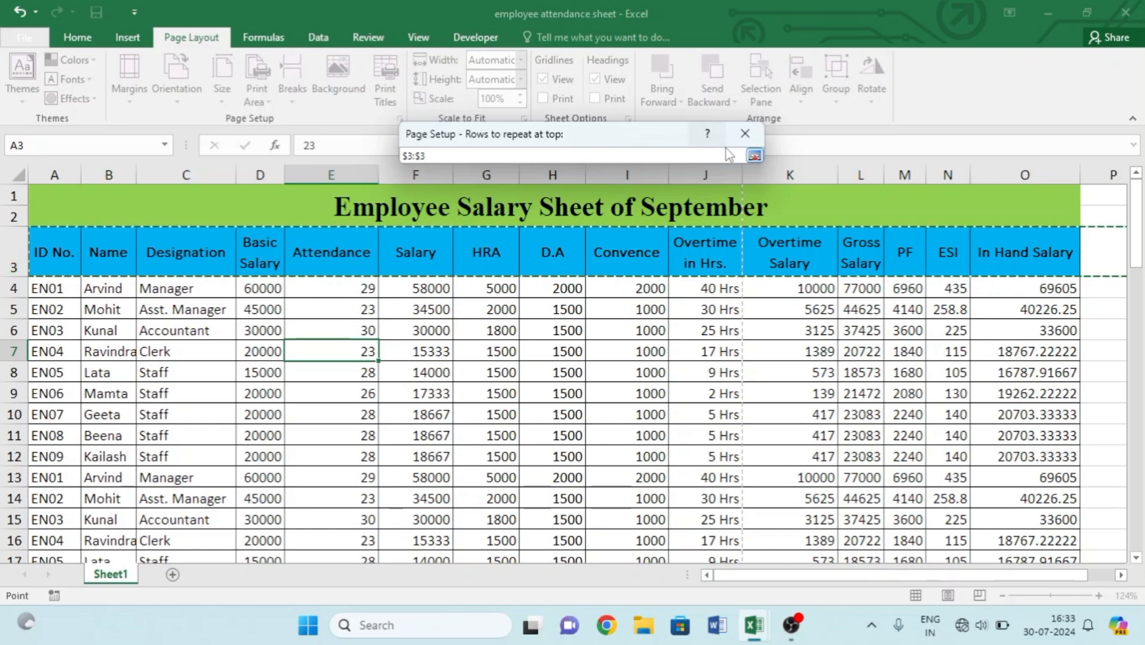
{"action": "left_click", "coordinate": [755, 155]}
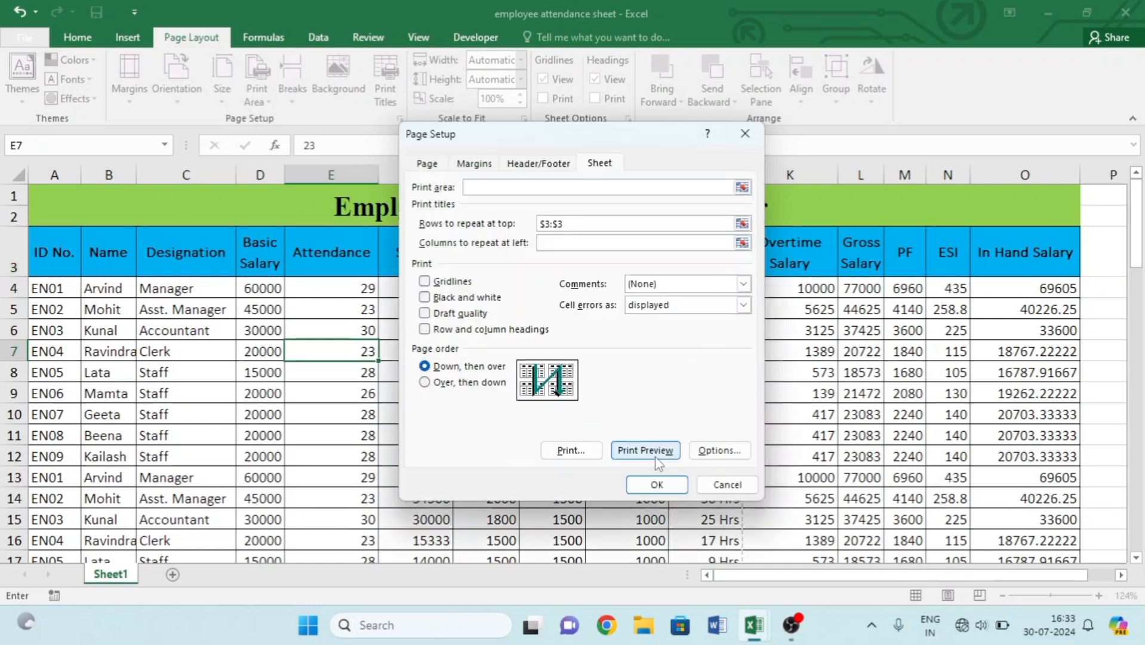
{"action": "left_click", "coordinate": [657, 484]}
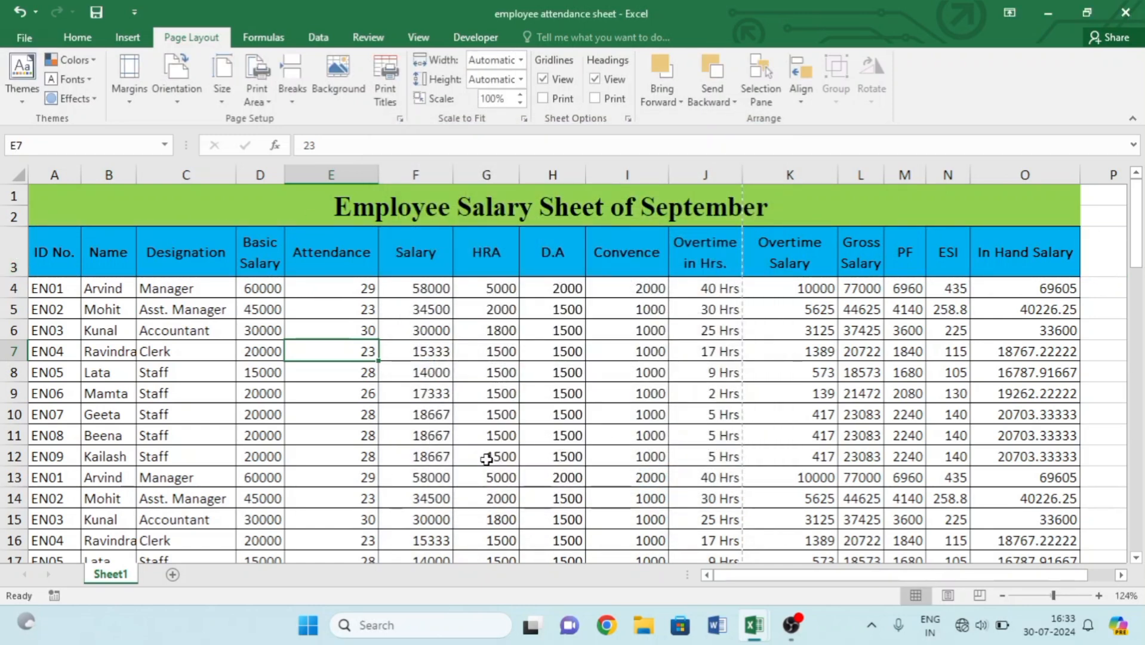
Page through the print preview to check the repeated heading row on all pages.
{"action": "key", "text": "ctrl+p"}
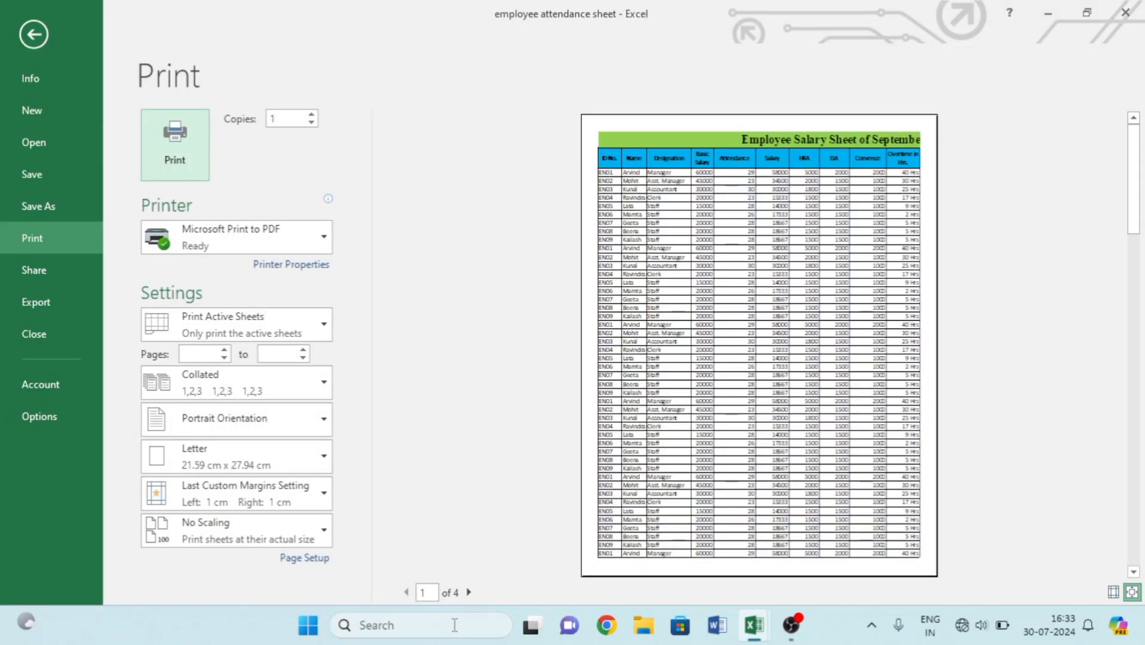
{"action": "left_click", "coordinate": [468, 592]}
{"action": "left_click", "coordinate": [469, 592]}
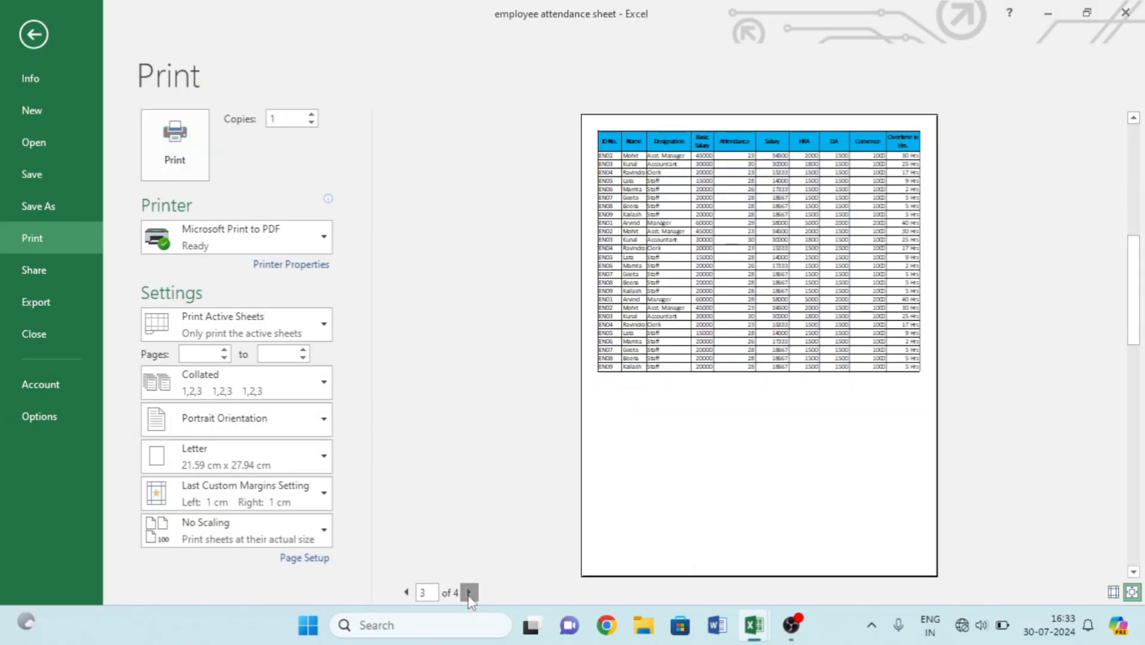
{"action": "left_click", "coordinate": [469, 592]}
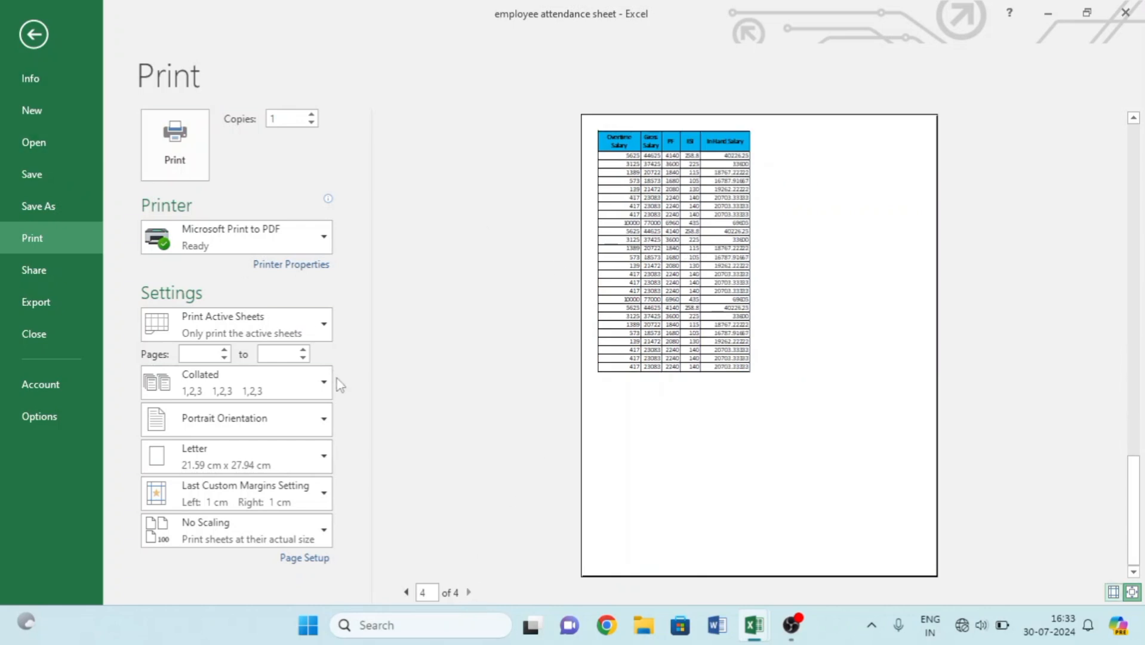
{"action": "key", "text": "Escape"}
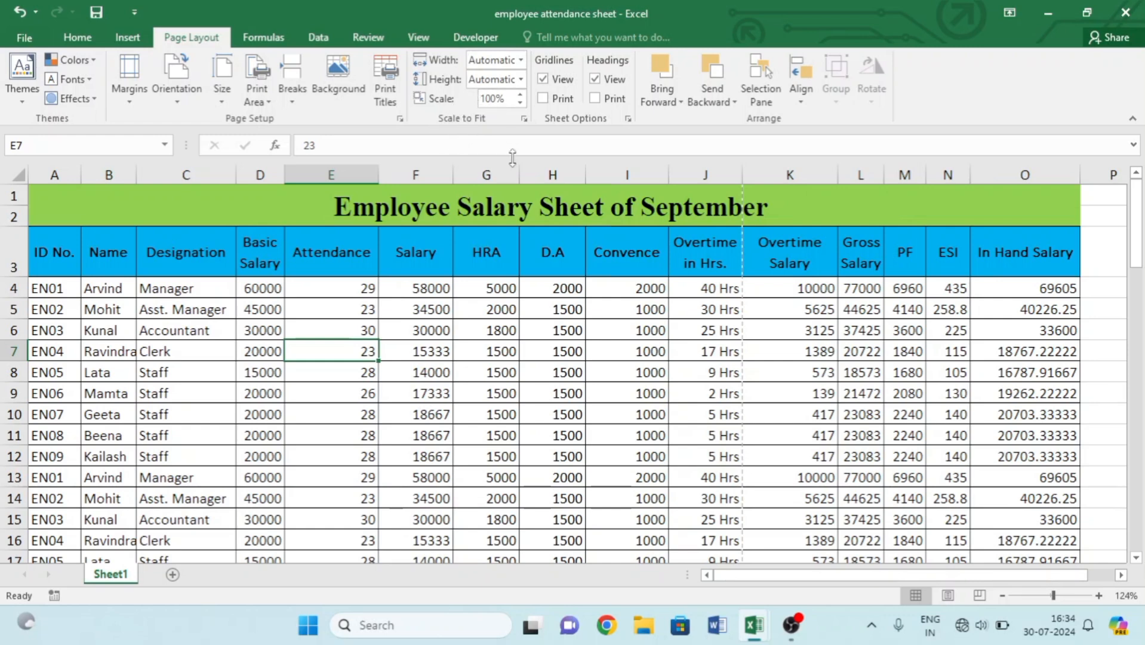
Examine the salary sheet's printed pages in Page Layout view, enlarging the view to inspect the heading rows.
{"action": "scroll", "coordinate": [491, 328], "scroll_direction": "down", "scroll_amount": 2}
{"action": "scroll", "coordinate": [494, 328], "scroll_direction": "up", "scroll_amount": 2}
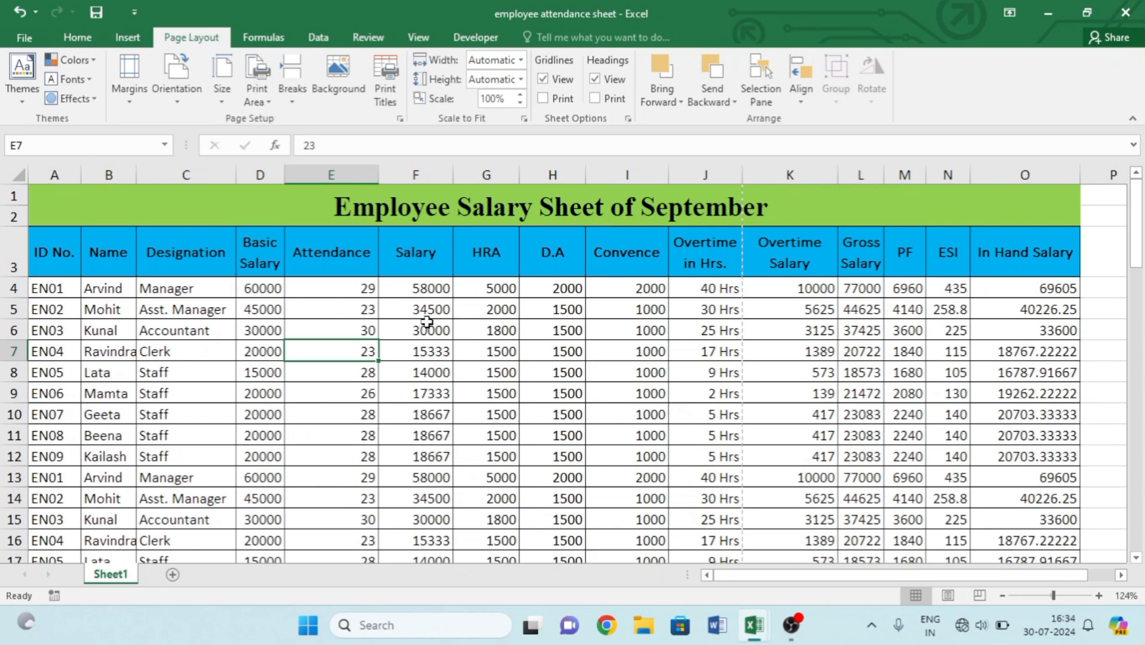
{"action": "left_click", "coordinate": [947, 595]}
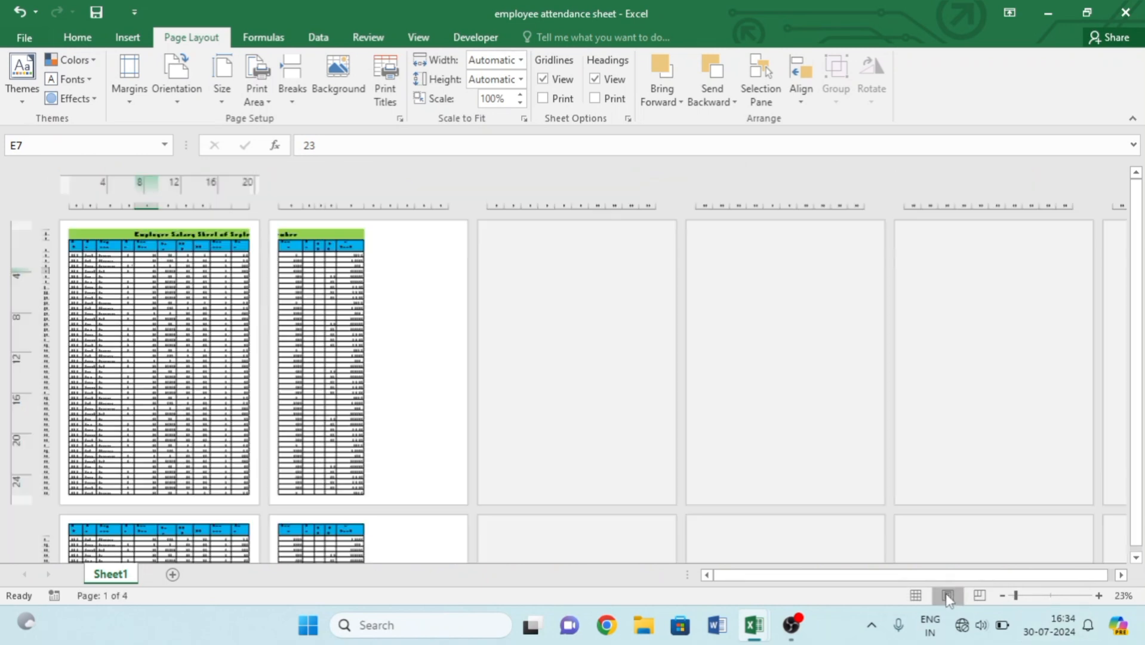
{"action": "scroll", "coordinate": [153, 278], "scroll_direction": "up", "scroll_amount": 1}
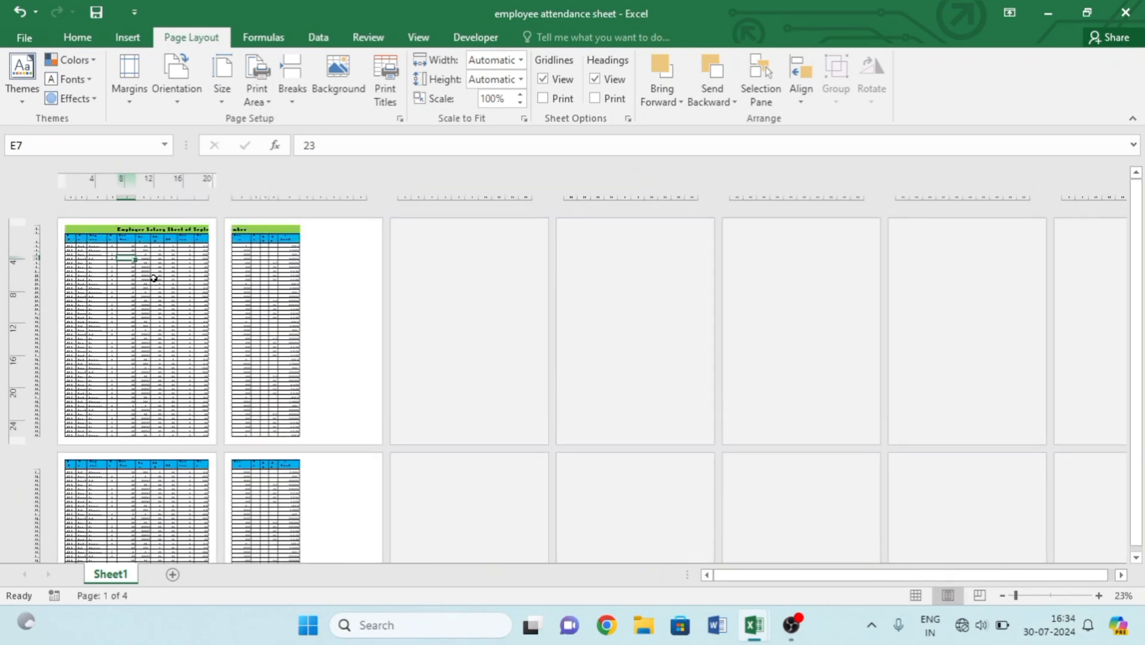
{"action": "left_click", "coordinate": [1034, 595]}
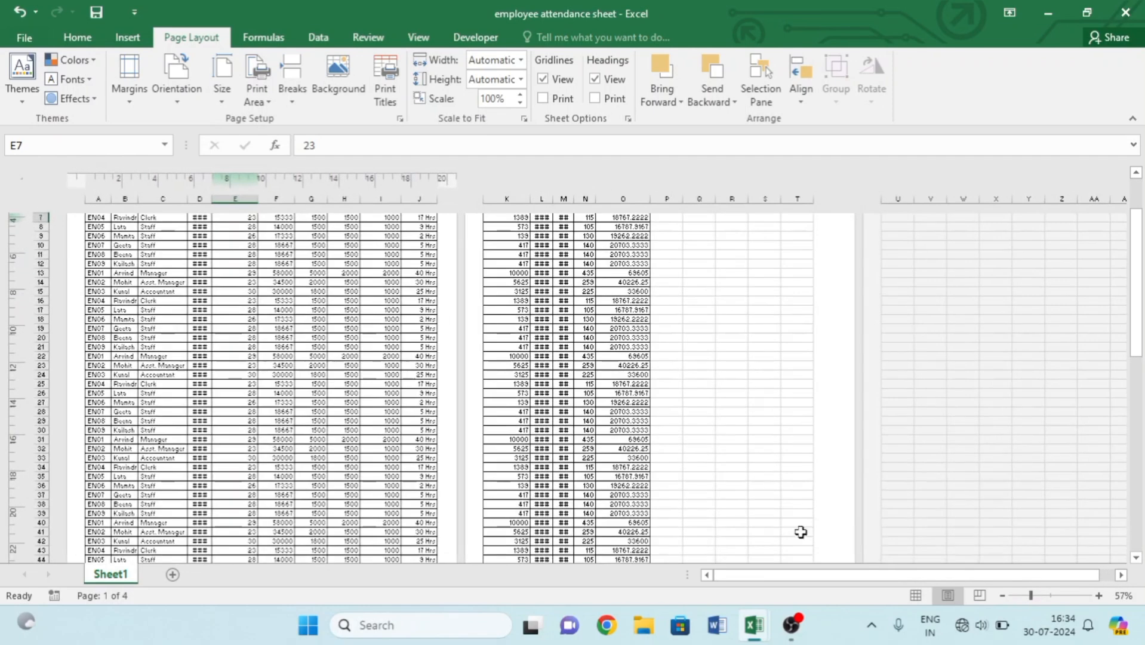
{"action": "scroll", "coordinate": [297, 340], "scroll_direction": "up", "scroll_amount": 2}
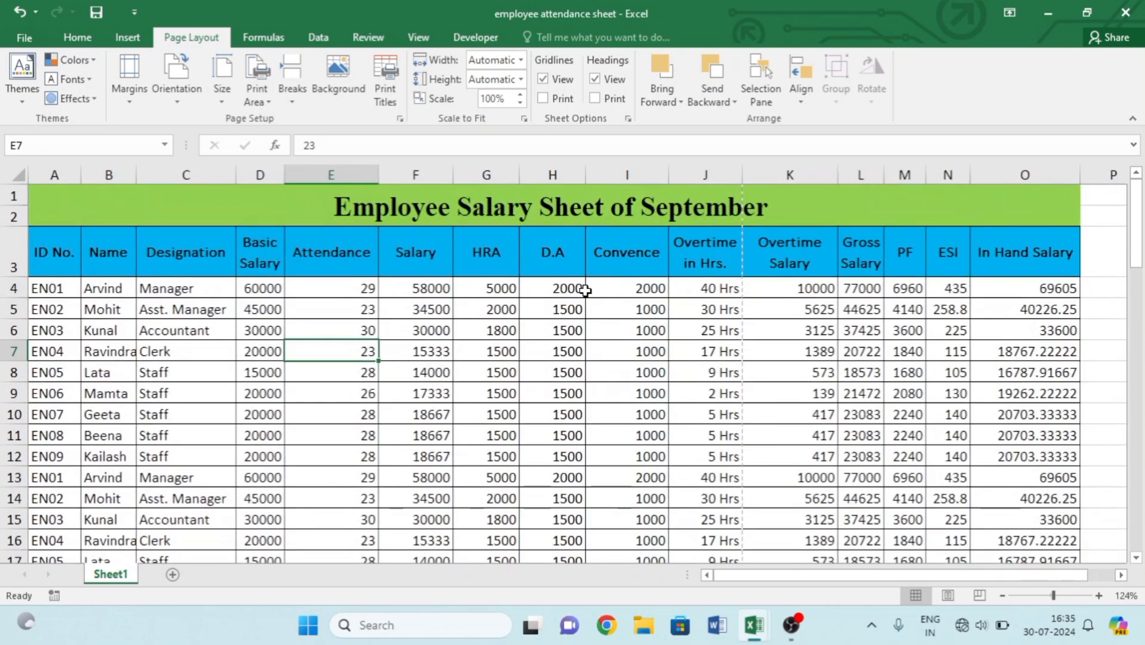
Scale the salary sheet to fit 1 page wide and 1 page tall, and check the print preview.
{"action": "left_click", "coordinate": [521, 59]}
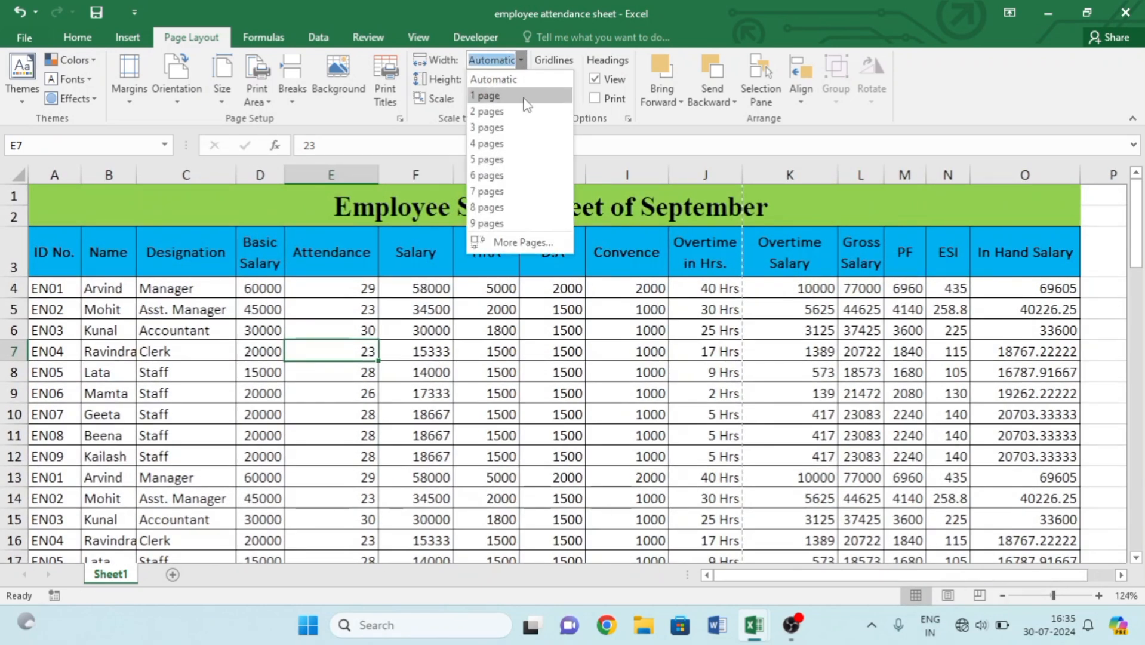
{"action": "left_click", "coordinate": [526, 99]}
{"action": "left_click", "coordinate": [523, 81]}
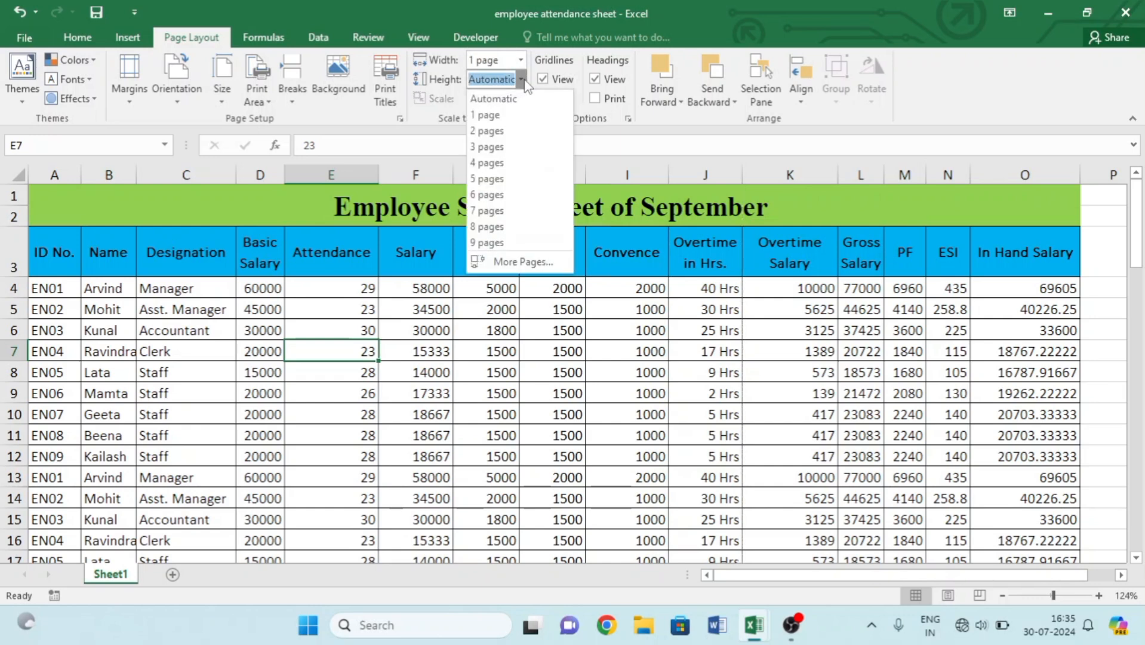
{"action": "left_click", "coordinate": [508, 117]}
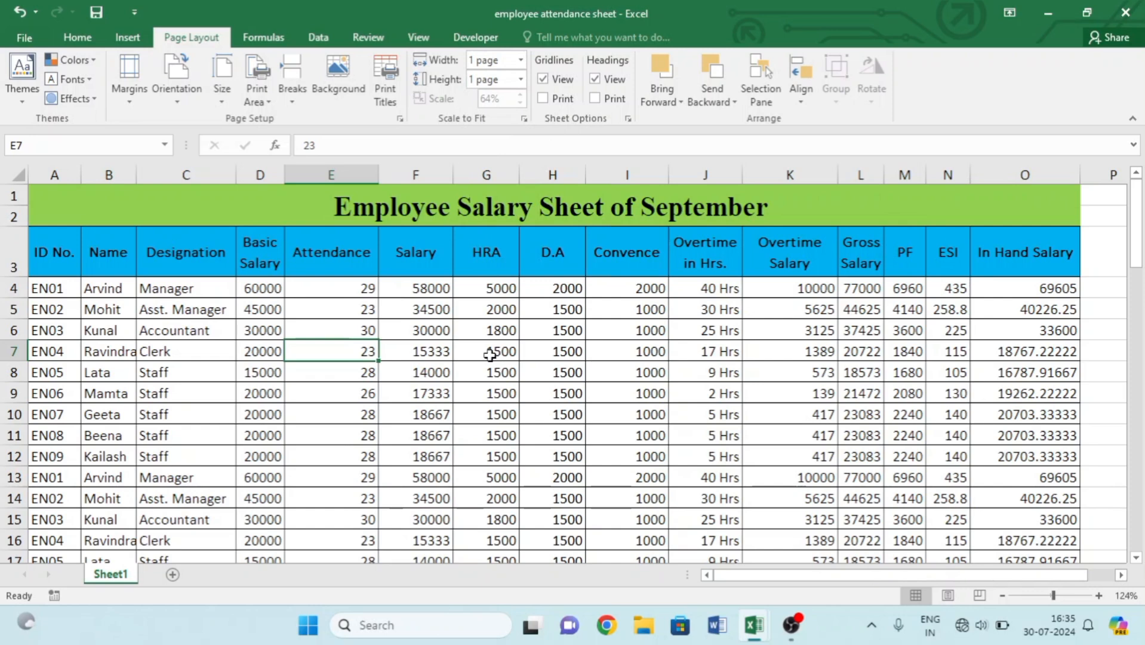
{"action": "key", "text": "ctrl+p"}
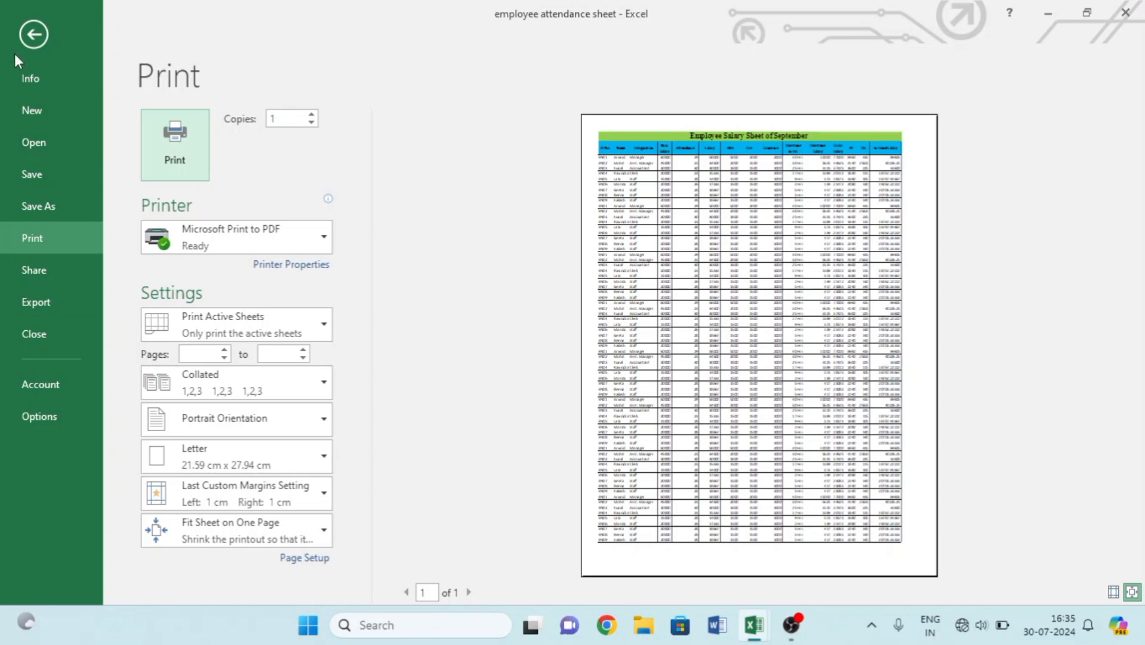
{"action": "left_click", "coordinate": [34, 34]}
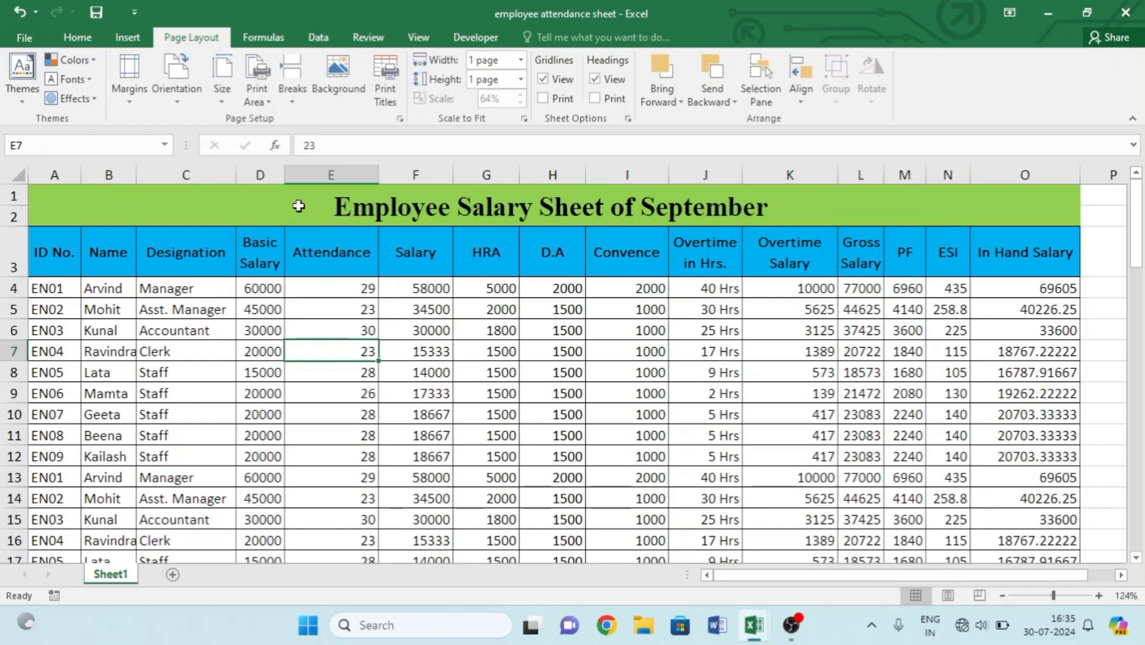
Review the orientation options and the one-page print preview, and look through the rows of the salary table.
{"action": "left_click", "coordinate": [183, 85]}
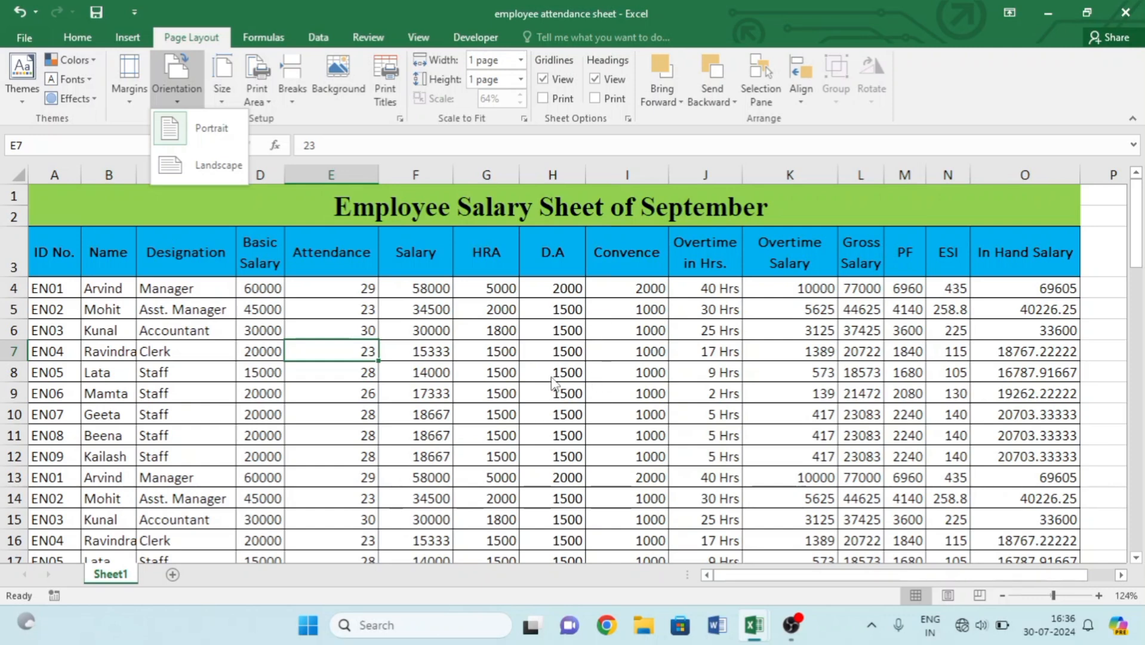
{"action": "left_click", "coordinate": [450, 353]}
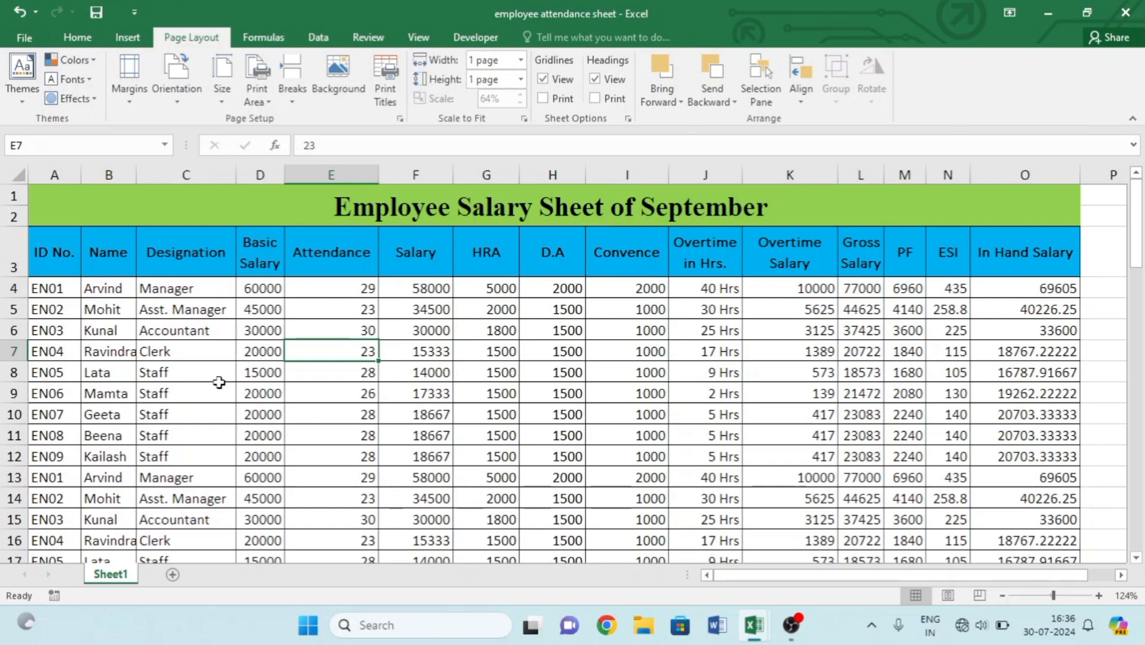
{"action": "key", "text": "ctrl+p"}
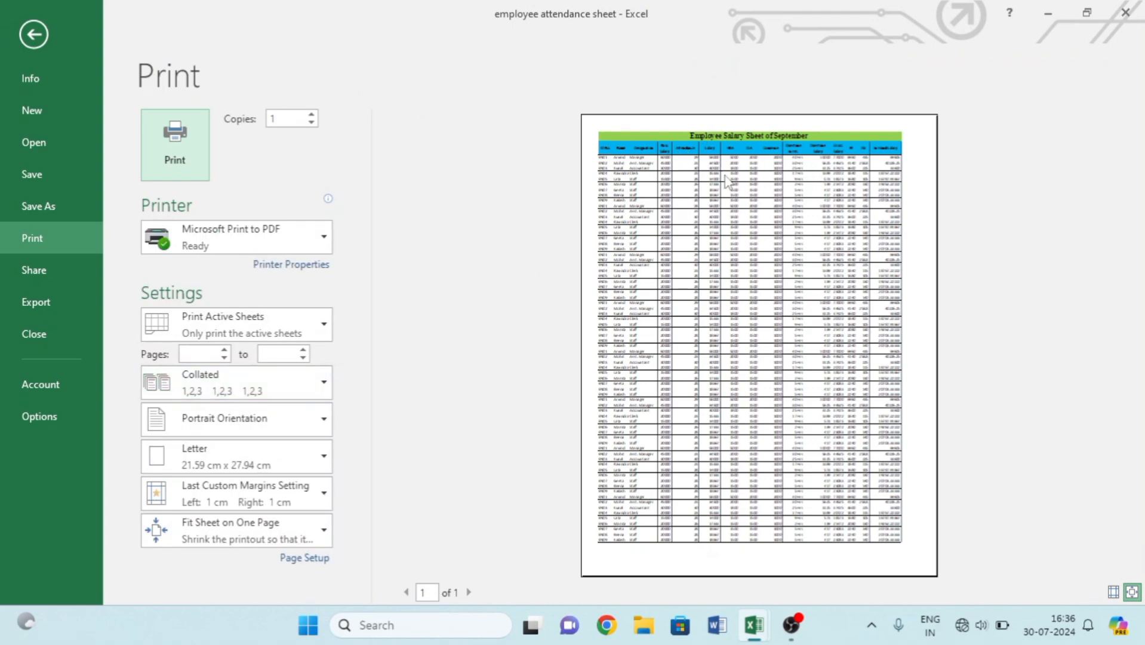
{"action": "left_click", "coordinate": [33, 34]}
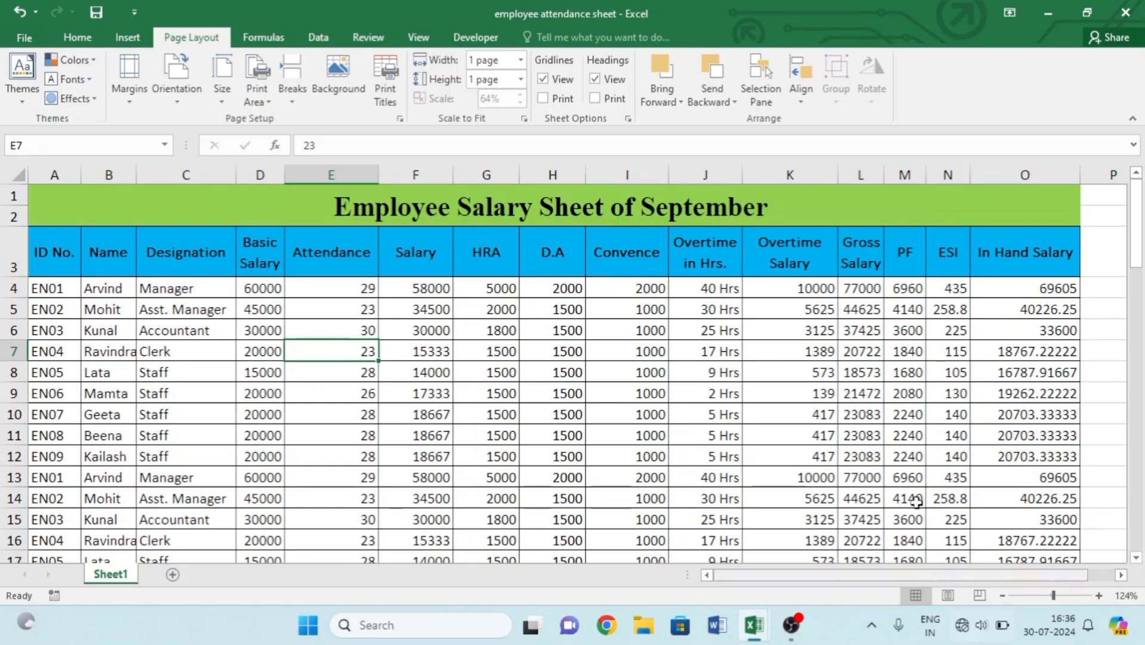
{"action": "scroll", "coordinate": [565, 343], "scroll_direction": "down", "scroll_amount": 3}
{"action": "scroll", "coordinate": [566, 343], "scroll_direction": "down", "scroll_amount": 8}
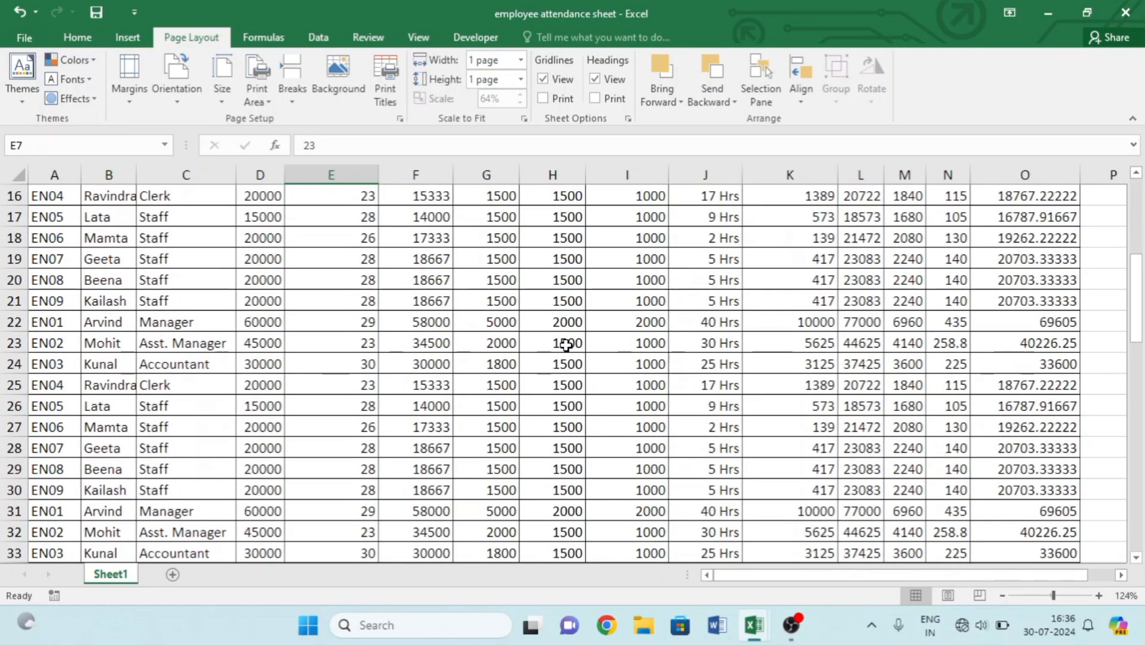
{"action": "scroll", "coordinate": [565, 343], "scroll_direction": "up", "scroll_amount": 9}
{"action": "scroll", "coordinate": [565, 344], "scroll_direction": "up", "scroll_amount": 2}
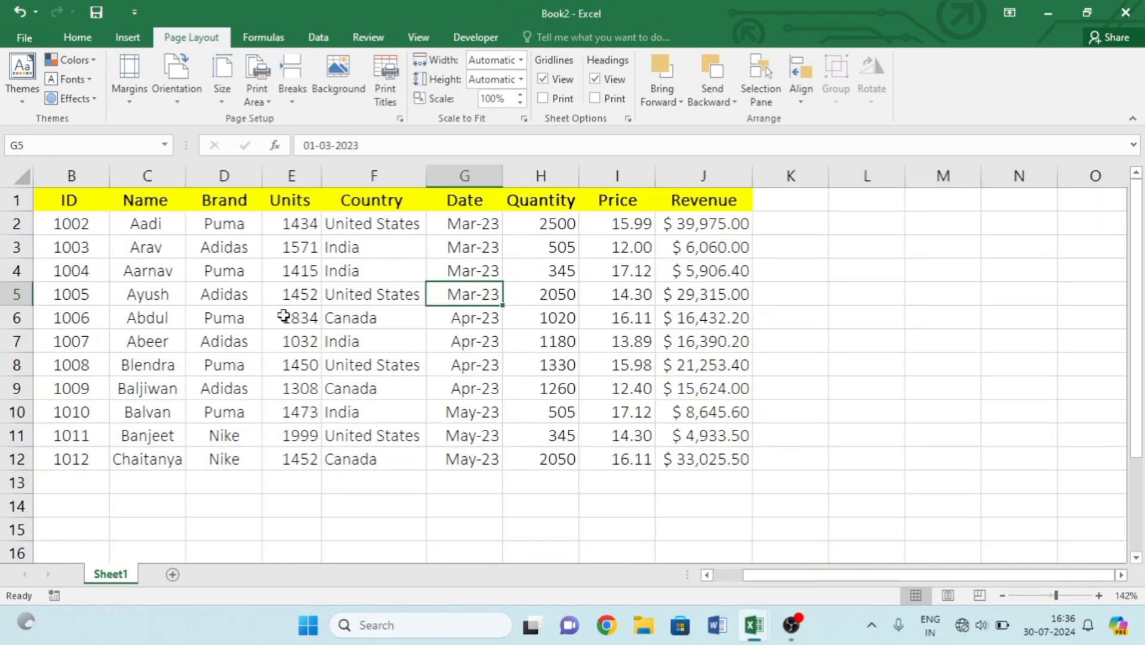
In the Book2 workbook, turn on gridline printing and compare the print preview before and after.
{"action": "key", "text": "ctrl+p"}
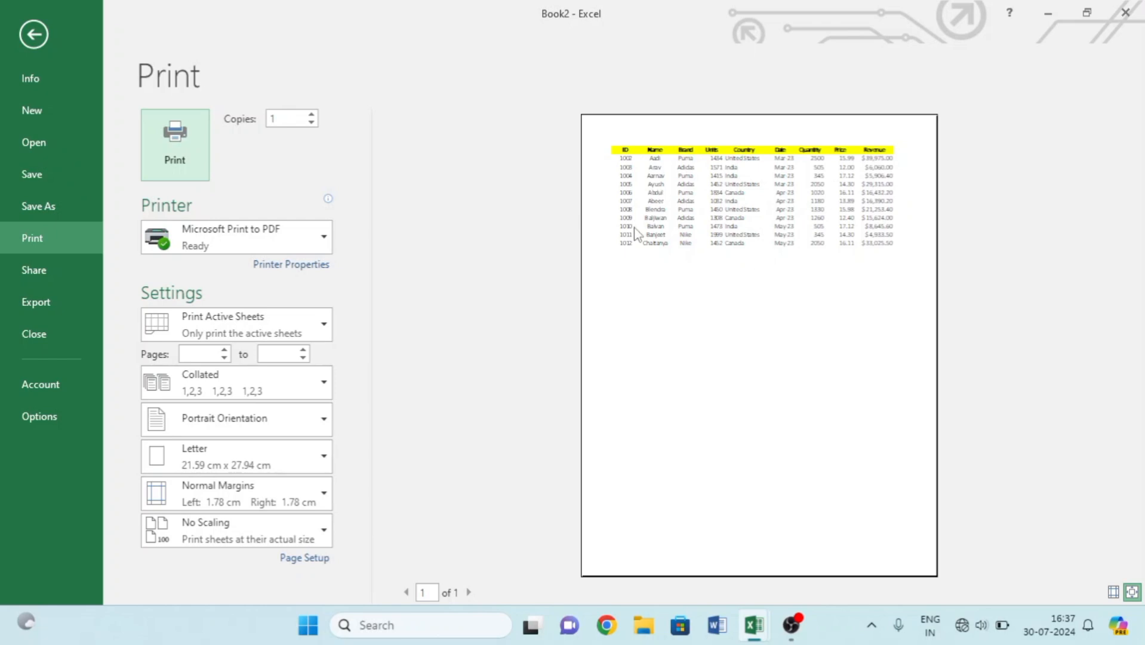
{"action": "left_click", "coordinate": [33, 34]}
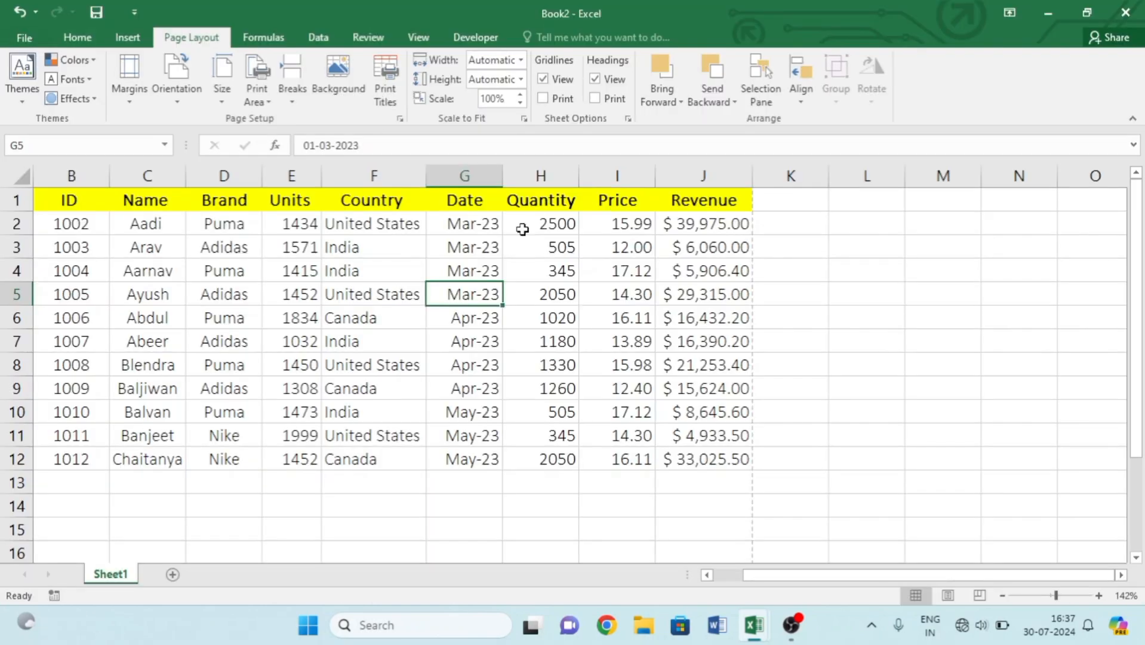
{"action": "left_click", "coordinate": [563, 99]}
{"action": "key", "text": "ctrl+p"}
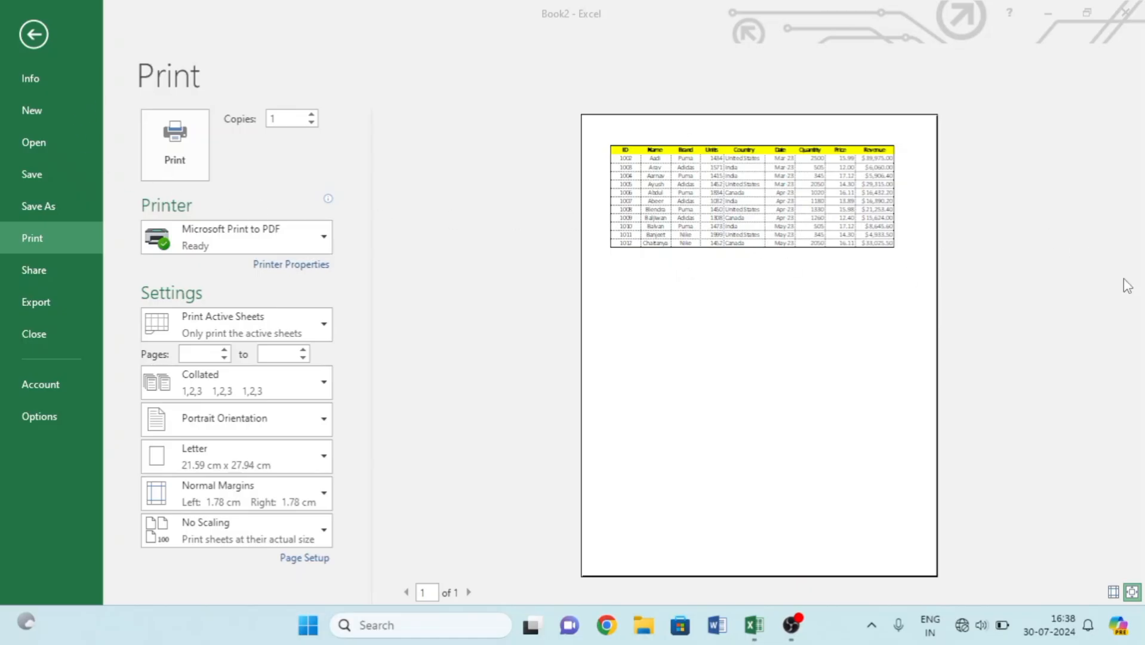
{"action": "key", "text": "Escape"}
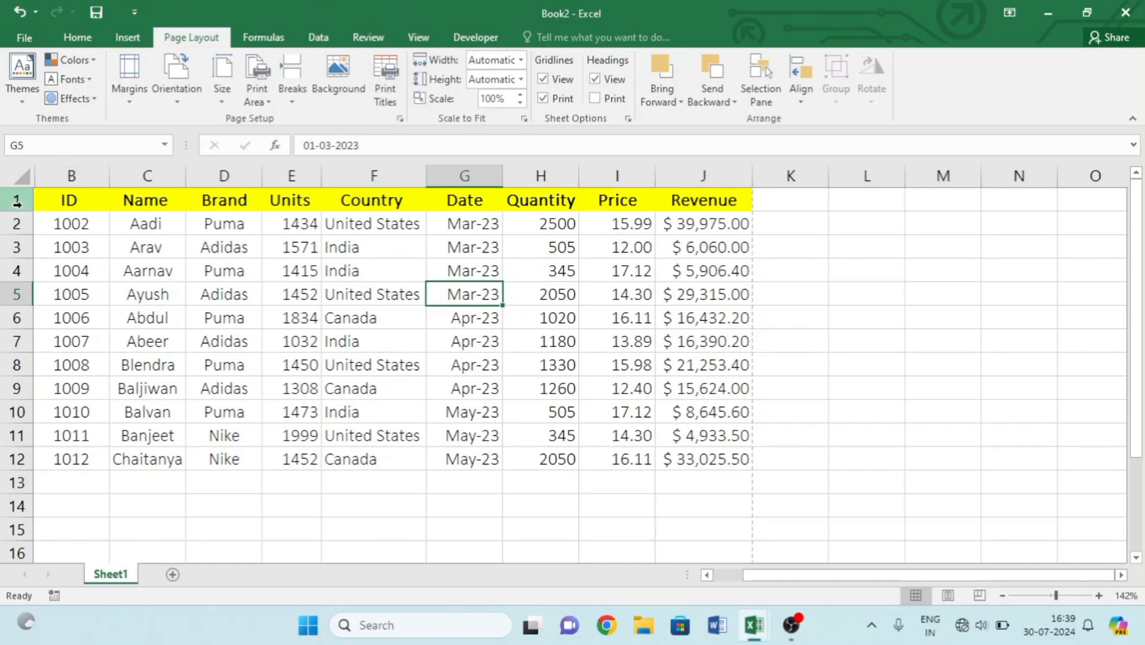
Turn on printing of row and column headings in Book2 and check them in the print preview.
{"action": "left_click", "coordinate": [600, 102]}
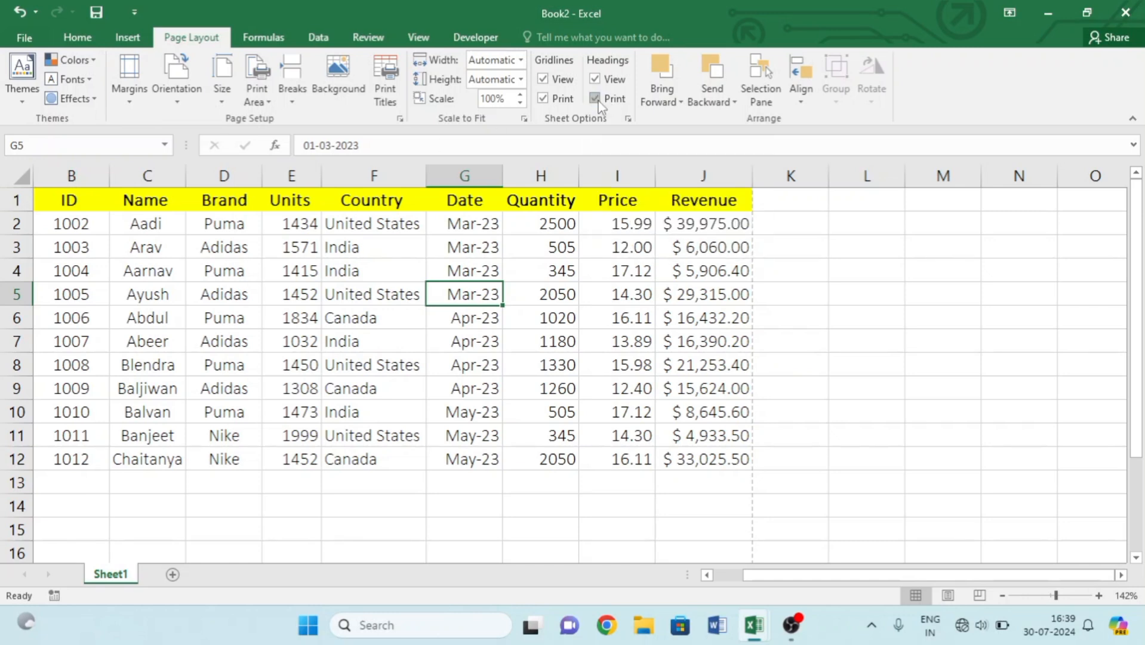
{"action": "key", "text": "ctrl+p"}
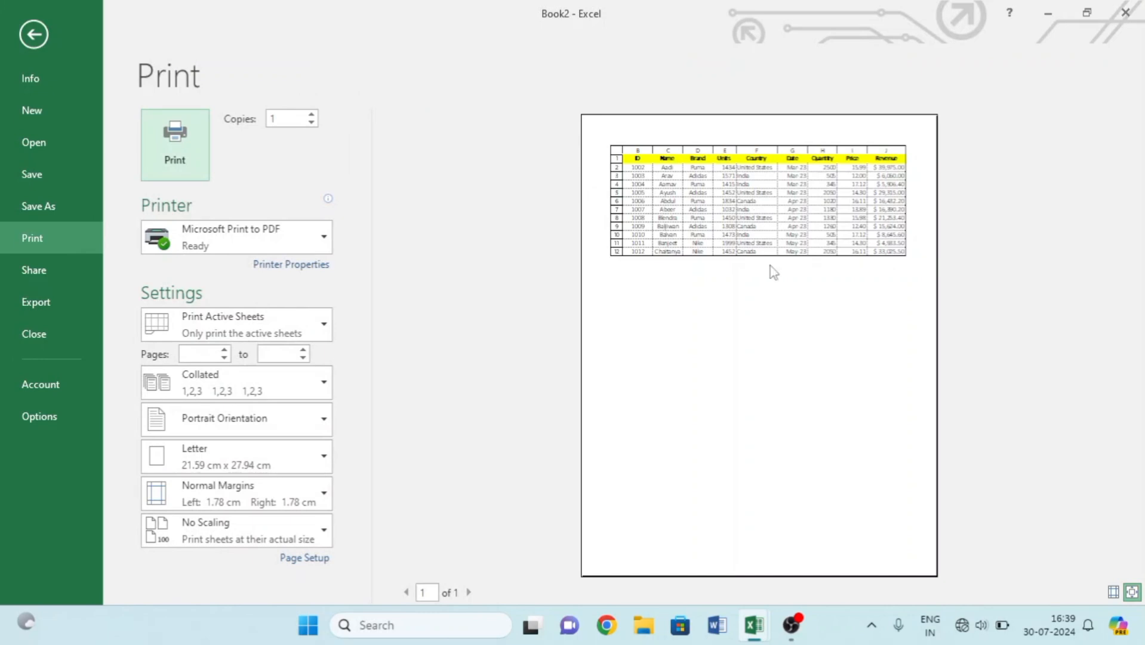
{"action": "left_click", "coordinate": [37, 27]}
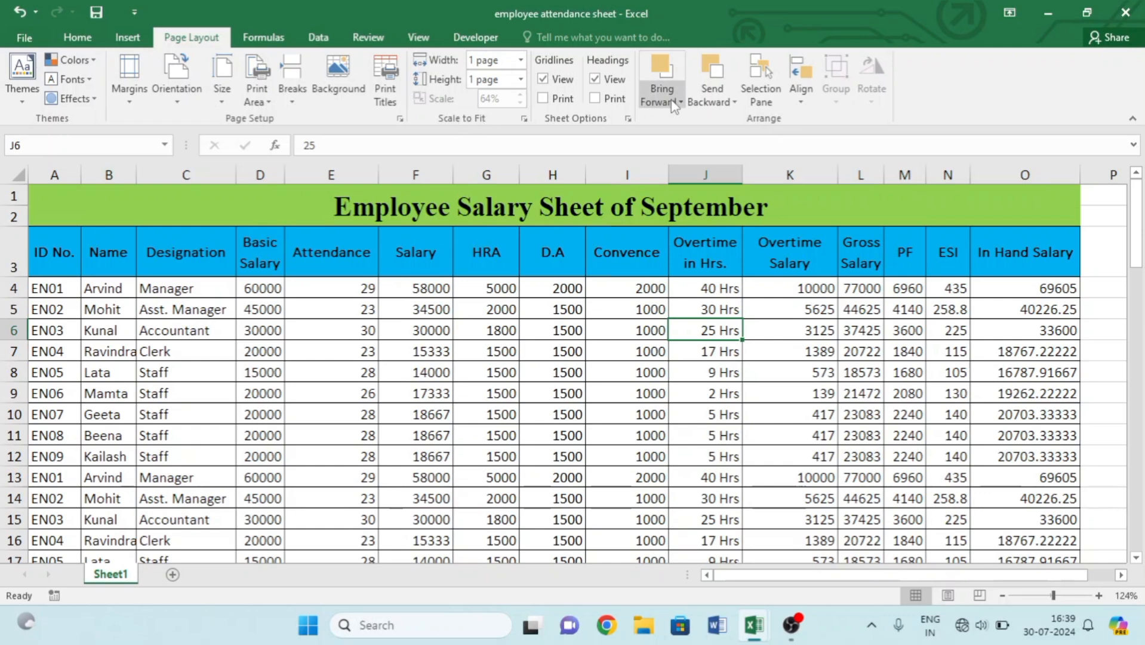
Draw a rectangle about 8.47 cm wide and 2.18 cm high over the salary table and give it the solid black shape style.
{"action": "left_click", "coordinate": [127, 37]}
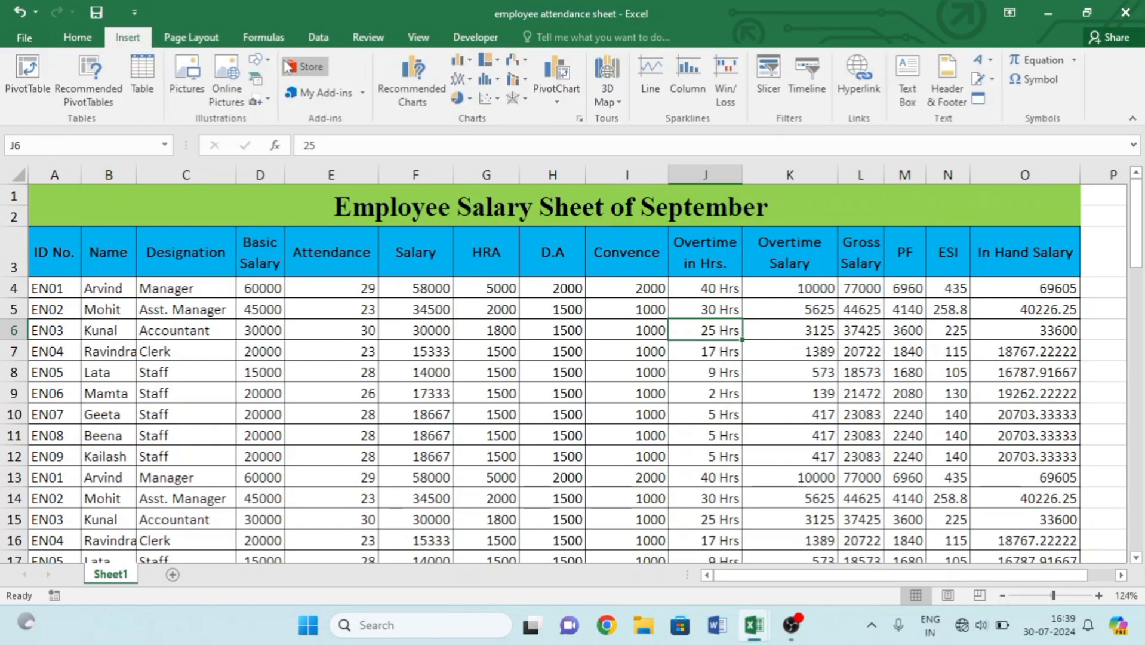
{"action": "left_click", "coordinate": [257, 60]}
{"action": "left_click", "coordinate": [290, 97]}
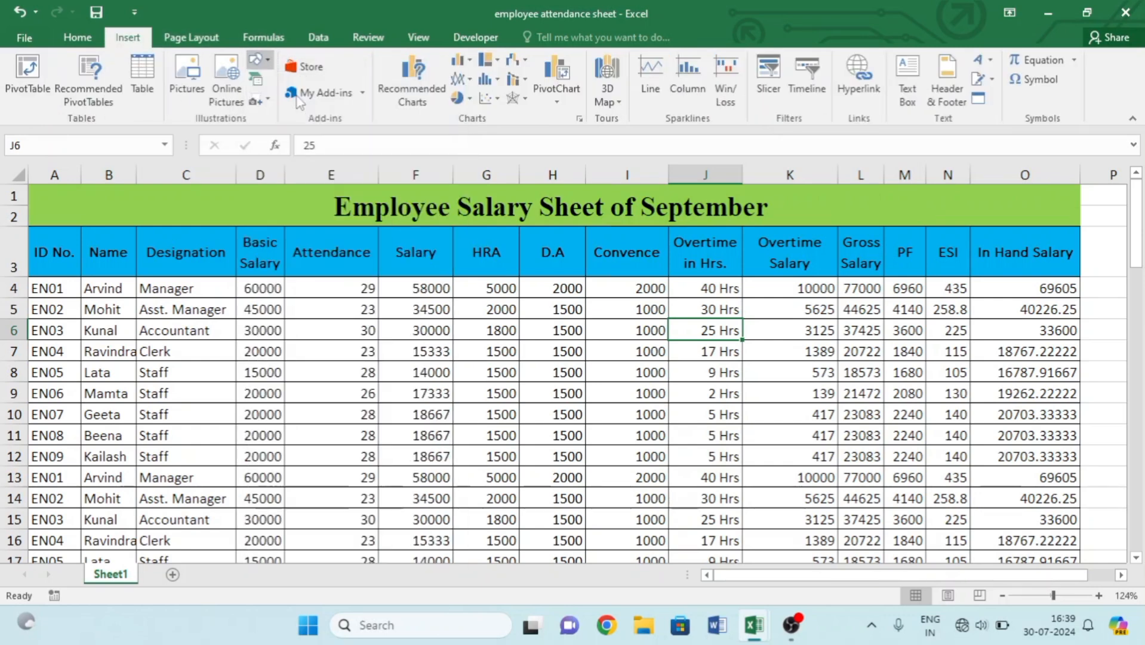
{"action": "left_click", "coordinate": [262, 65]}
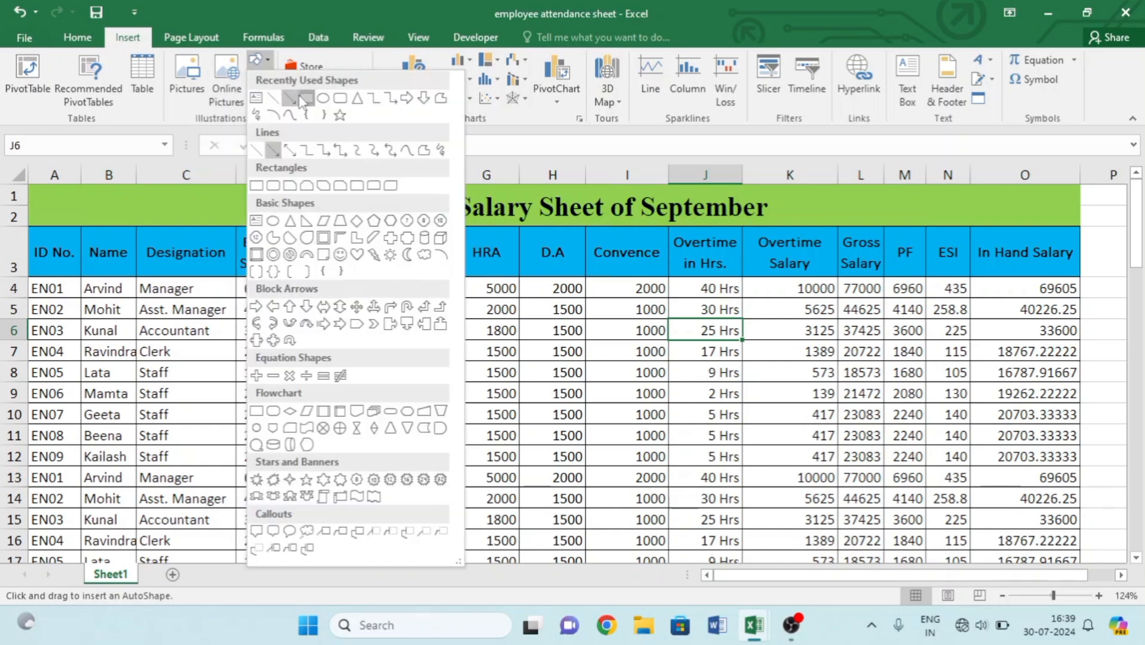
{"action": "left_click", "coordinate": [297, 100]}
{"action": "left_click_drag", "start_coordinate": [470, 293], "coordinate": [801, 381]}
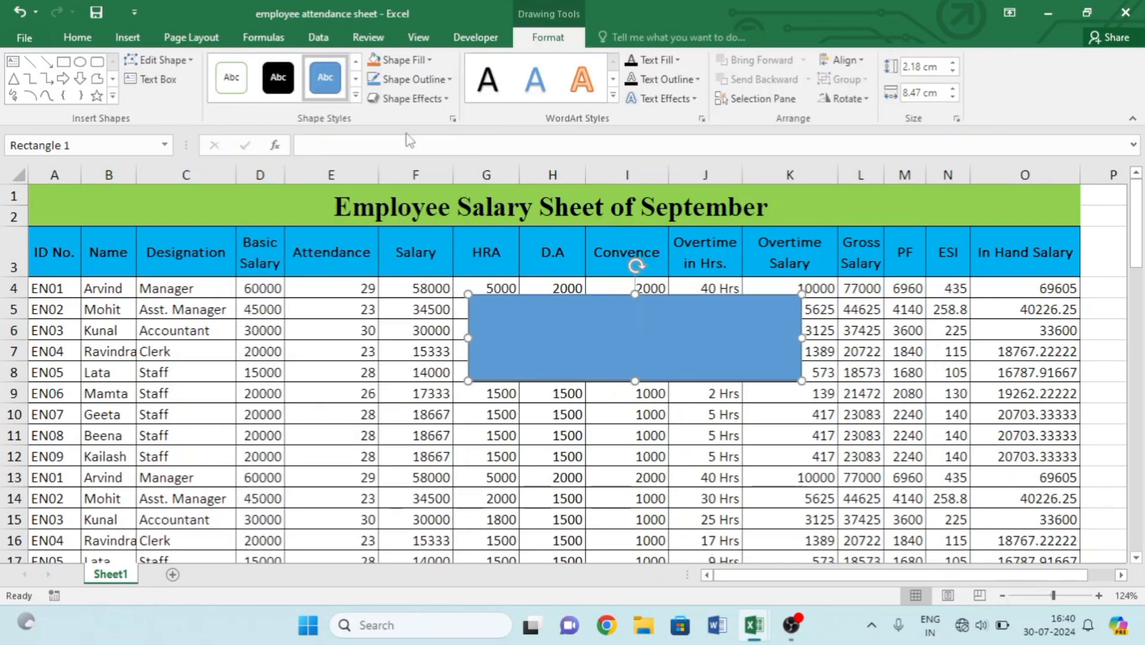
{"action": "left_click", "coordinate": [278, 78]}
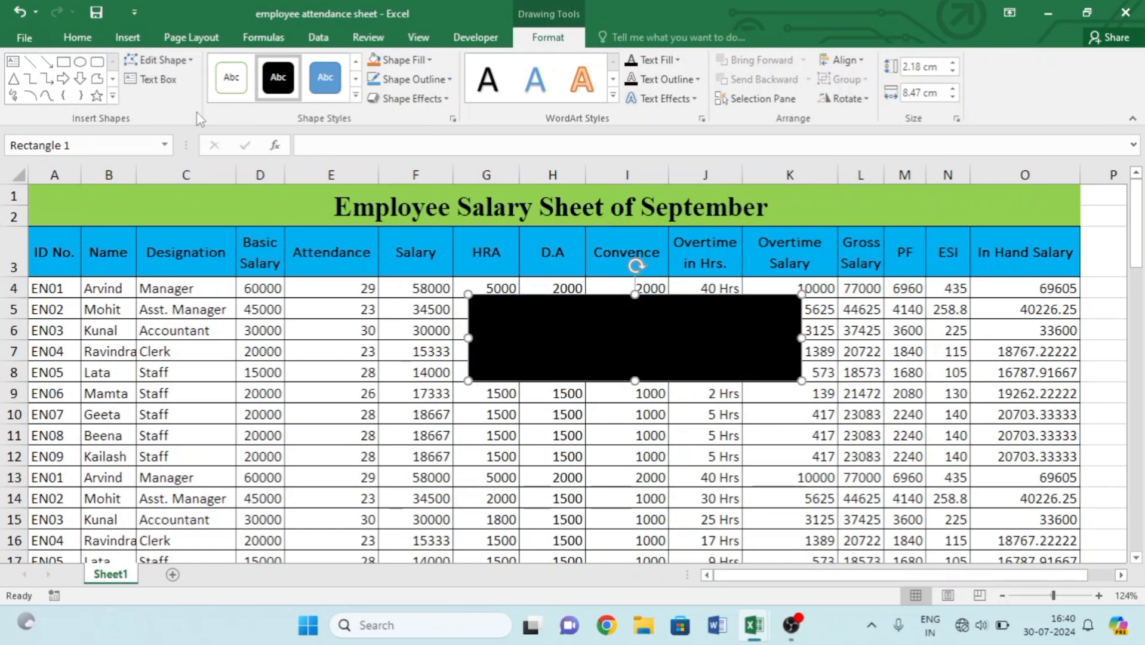
Draw a second rectangle about 6.79 cm wide and 3.37 cm high, overlapping the lower part of the black one.
{"action": "left_click", "coordinate": [122, 42]}
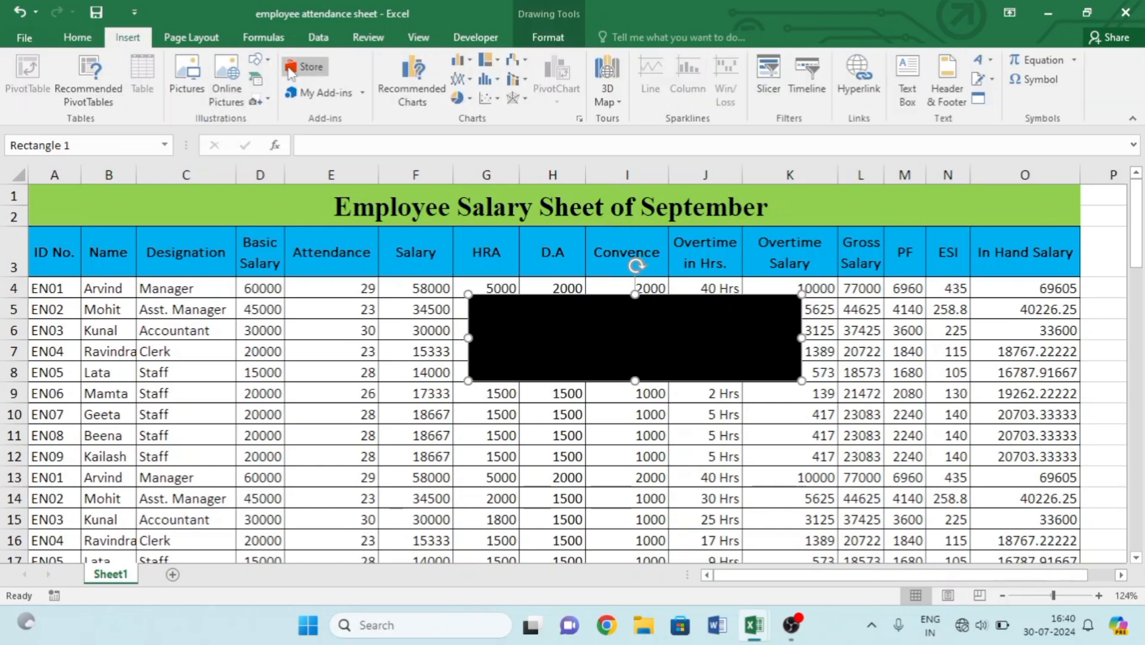
{"action": "left_click", "coordinate": [258, 59]}
{"action": "left_click", "coordinate": [307, 98]}
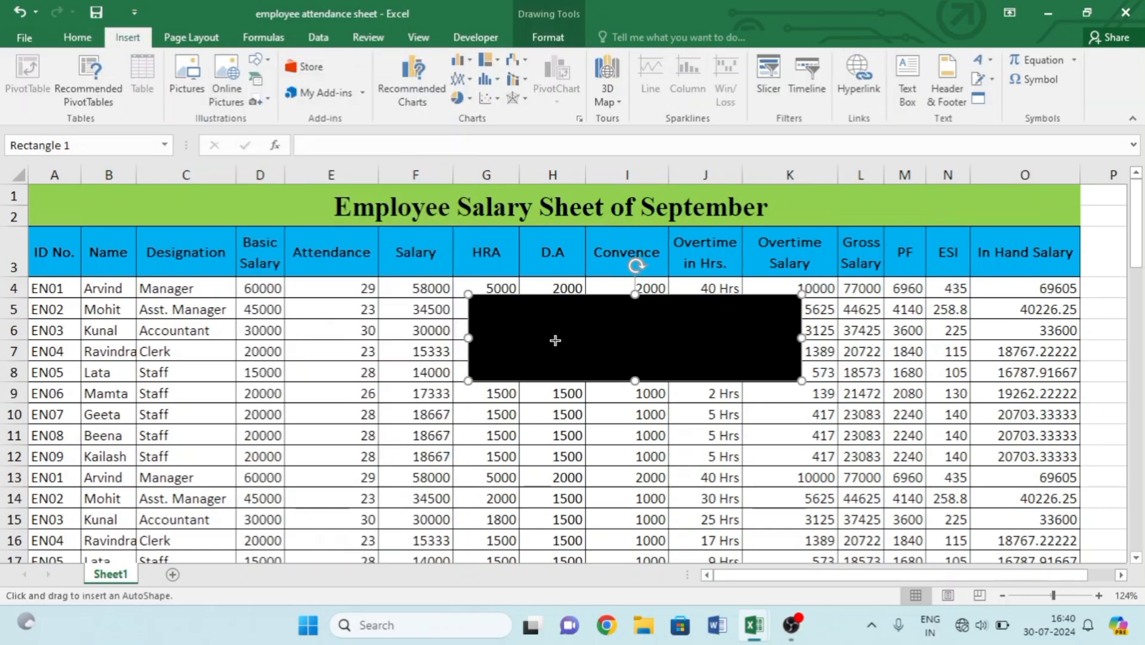
{"action": "mouse_move", "coordinate": [553, 338]}
{"action": "left_mouse_down"}
{"action": "mouse_move", "coordinate": [816, 485]}
{"action": "mouse_move", "coordinate": [822, 473]}
{"action": "left_mouse_up"}
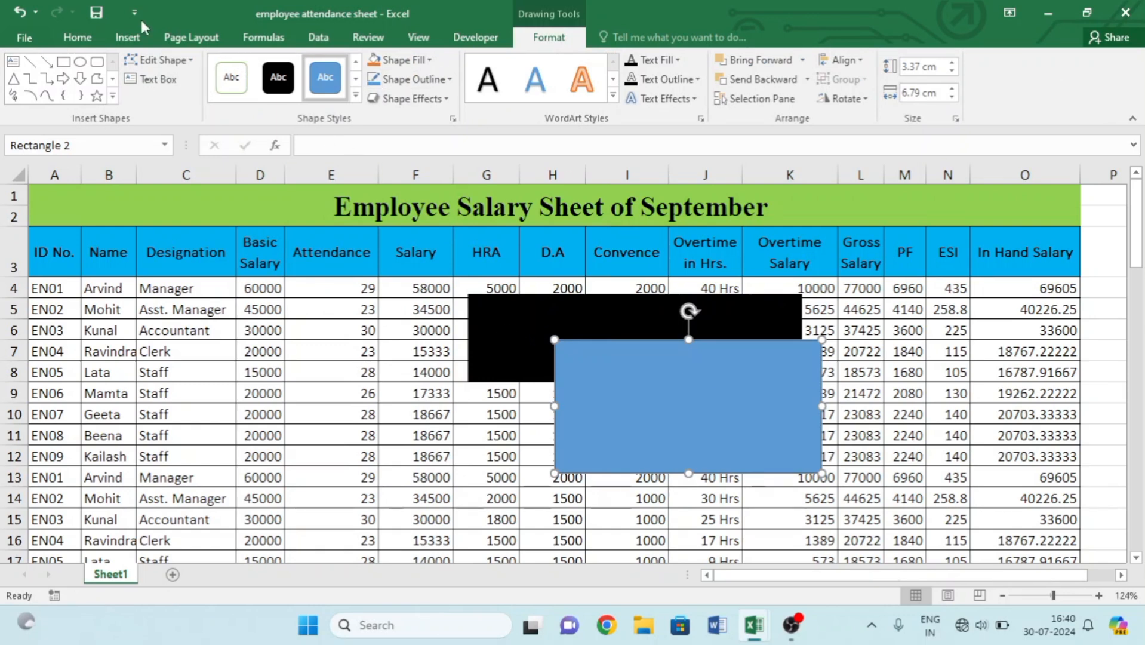
Send the blue rectangle backward behind the black rectangle.
{"action": "left_click", "coordinate": [191, 37]}
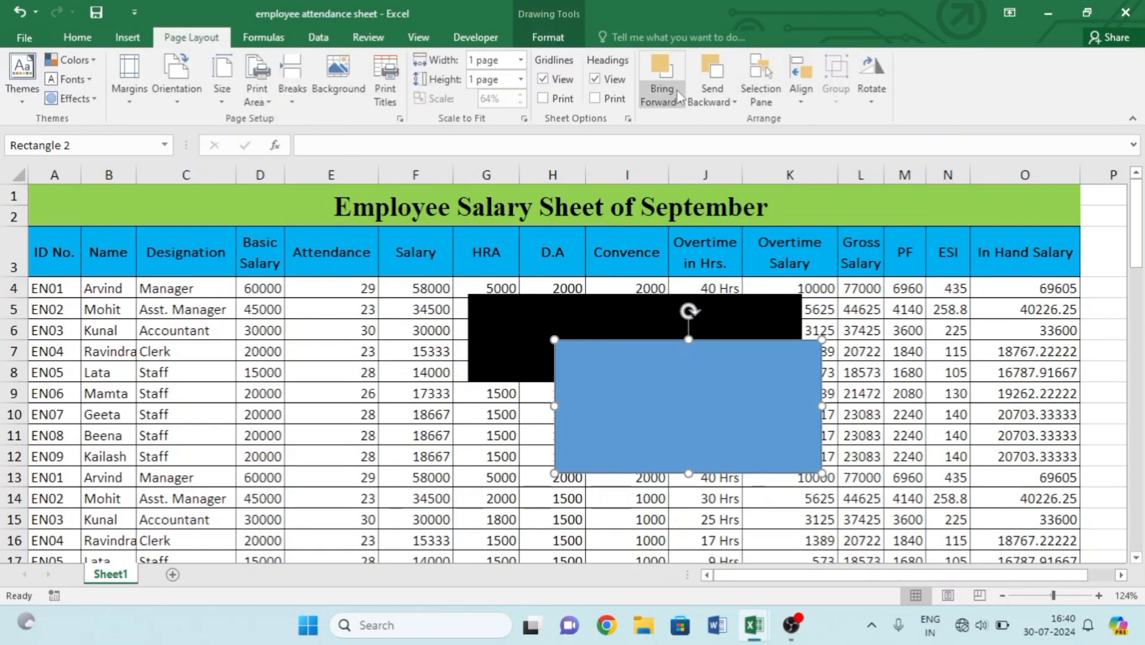
{"action": "left_click", "coordinate": [716, 101]}
{"action": "left_click", "coordinate": [743, 121]}
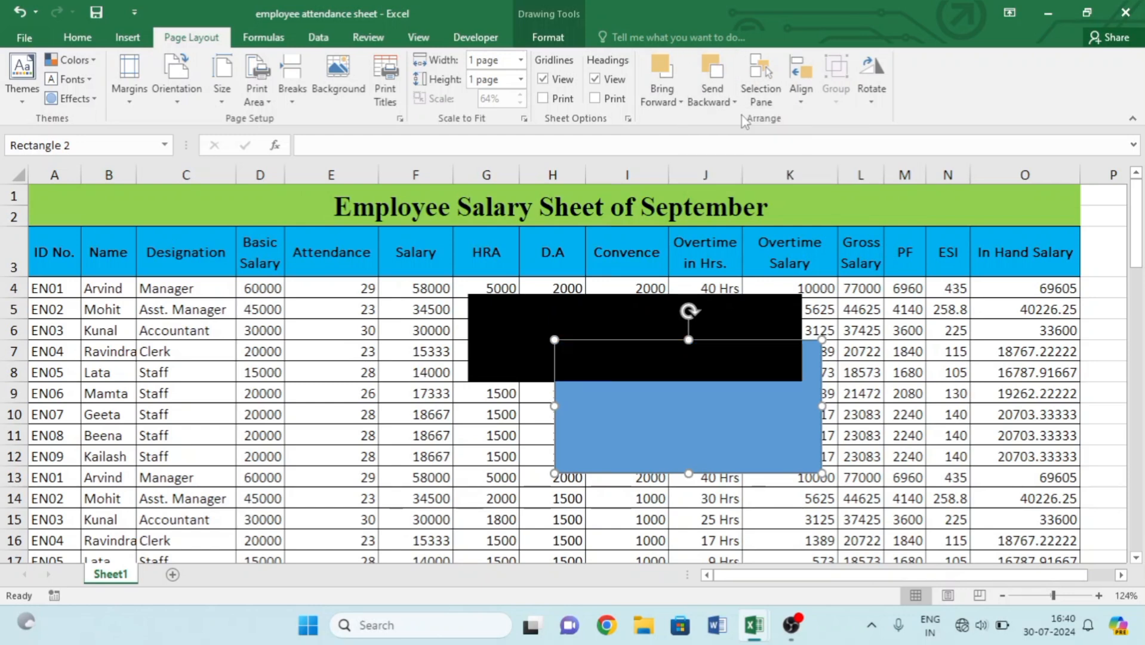
Apply Bring to Front to the black rectangle, and select the blue rectangle again.
{"action": "left_click", "coordinate": [650, 309]}
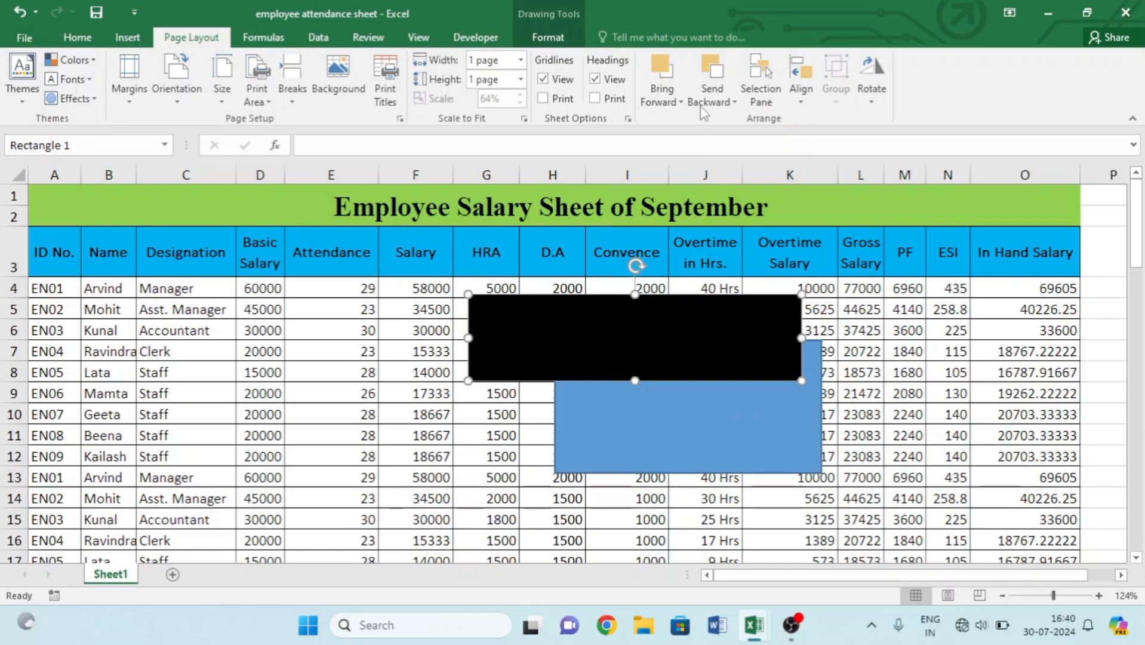
{"action": "left_click", "coordinate": [652, 103]}
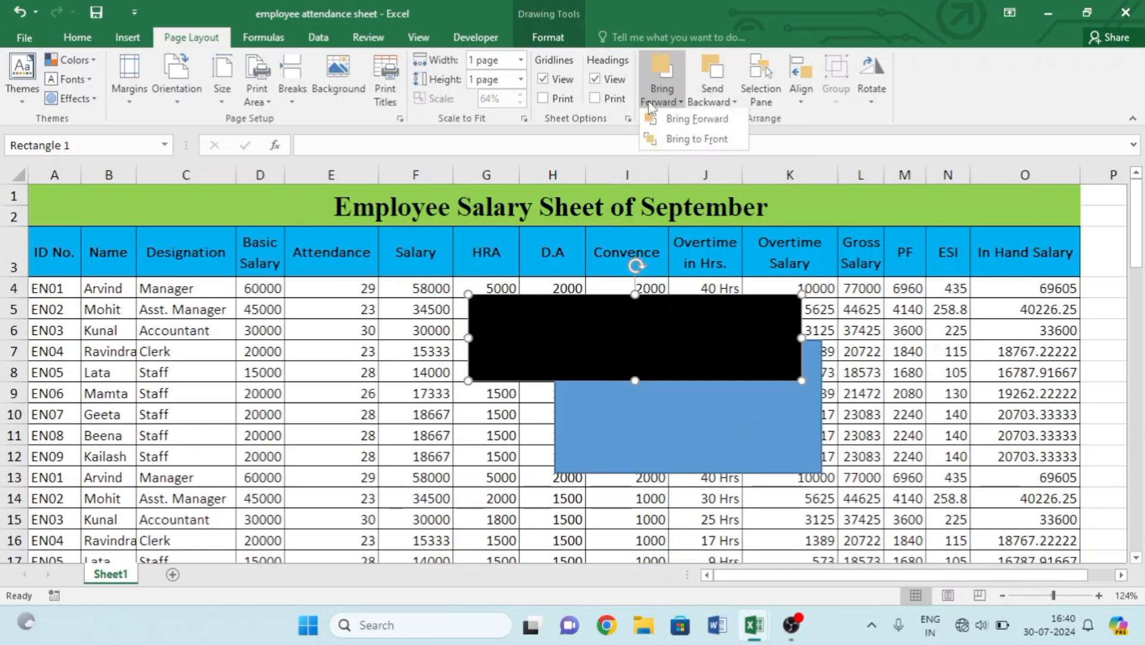
{"action": "left_click", "coordinate": [668, 135]}
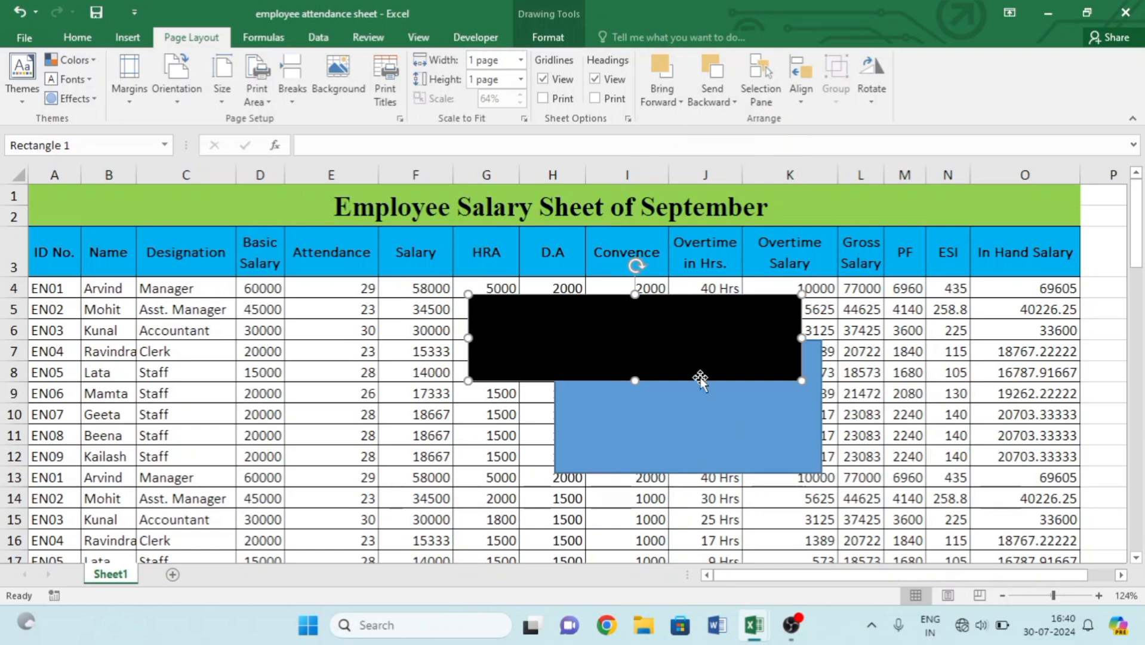
{"action": "left_click", "coordinate": [697, 404]}
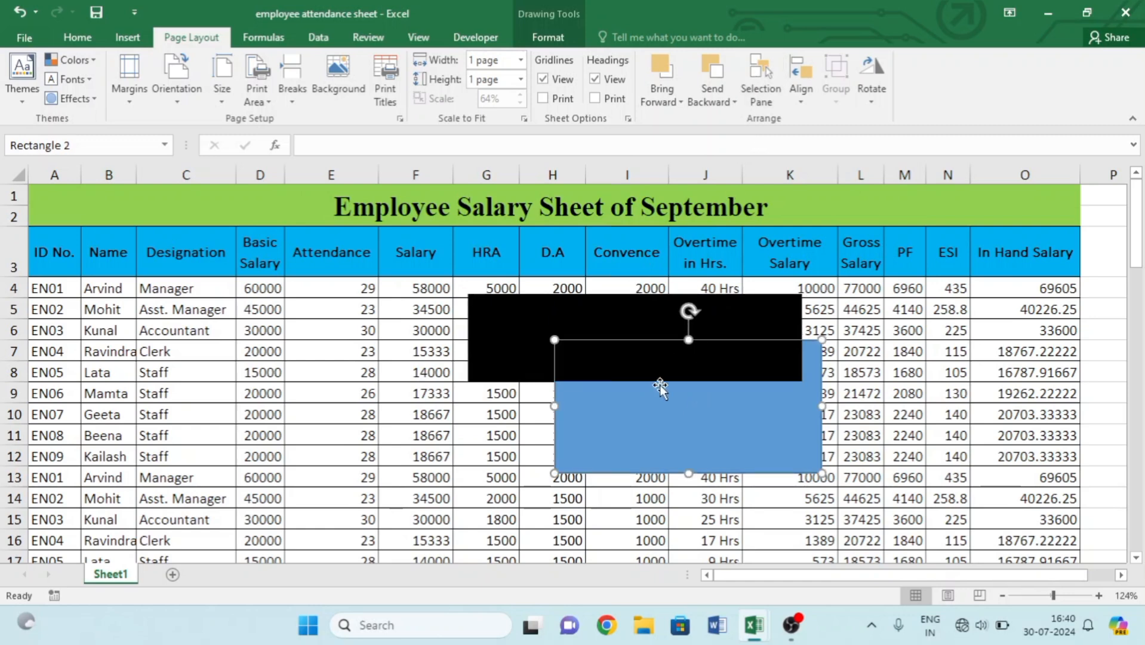
List the sheet's shapes with the Selection Pane, and hide and show Rectangle 1.
{"action": "left_click", "coordinate": [758, 78]}
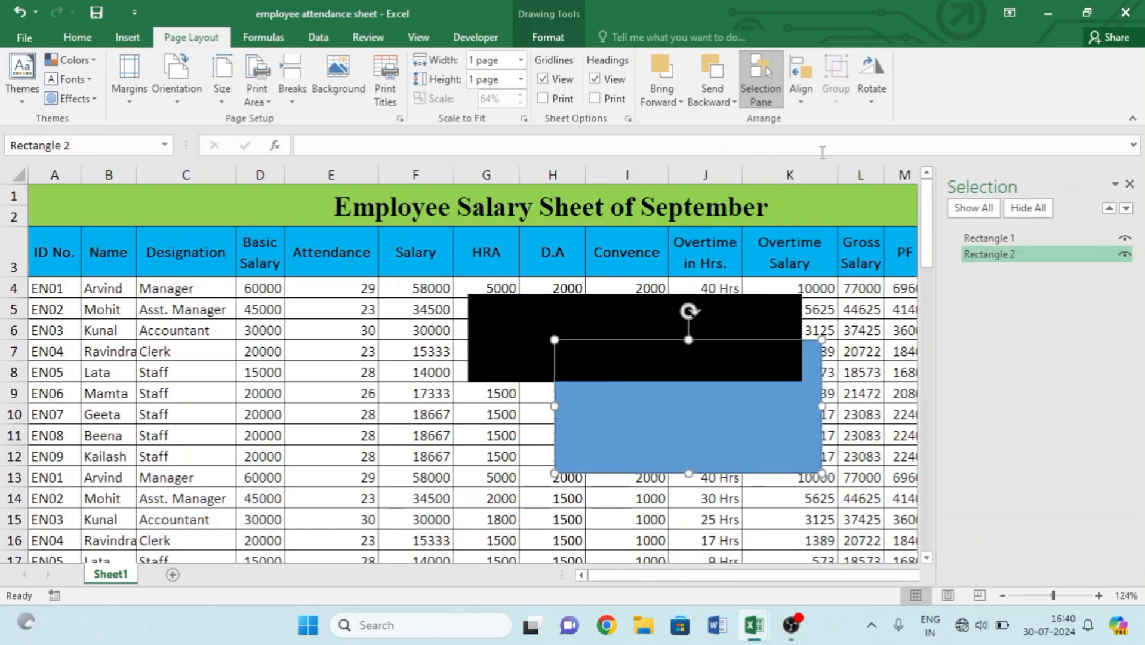
{"action": "left_click", "coordinate": [998, 253]}
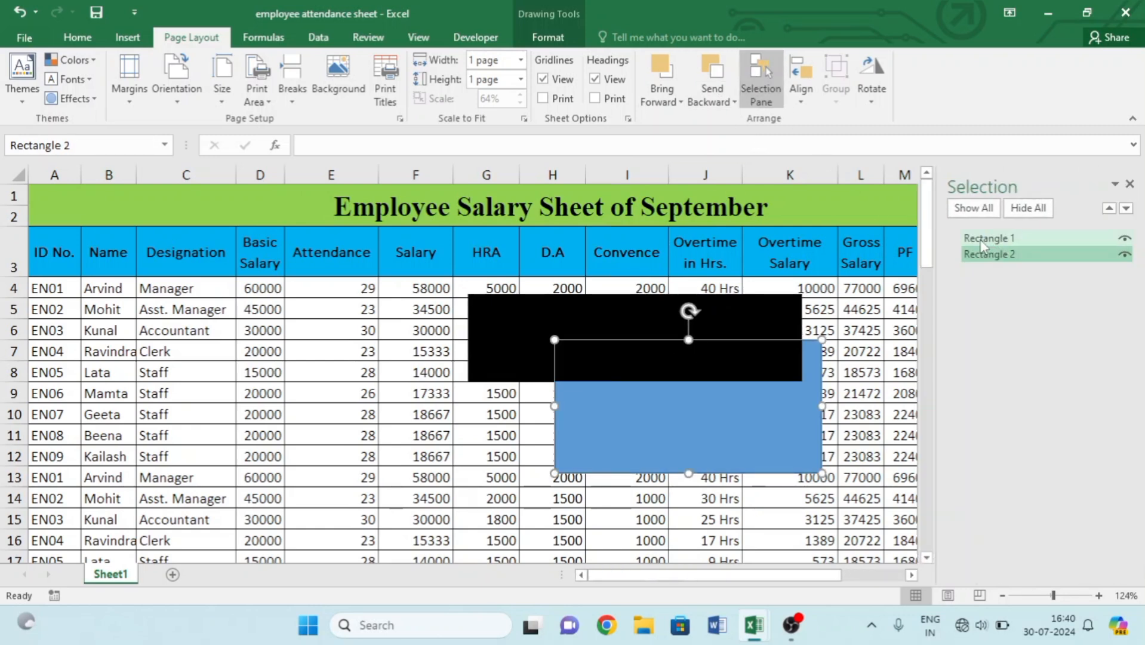
{"action": "left_click", "coordinate": [1125, 239]}
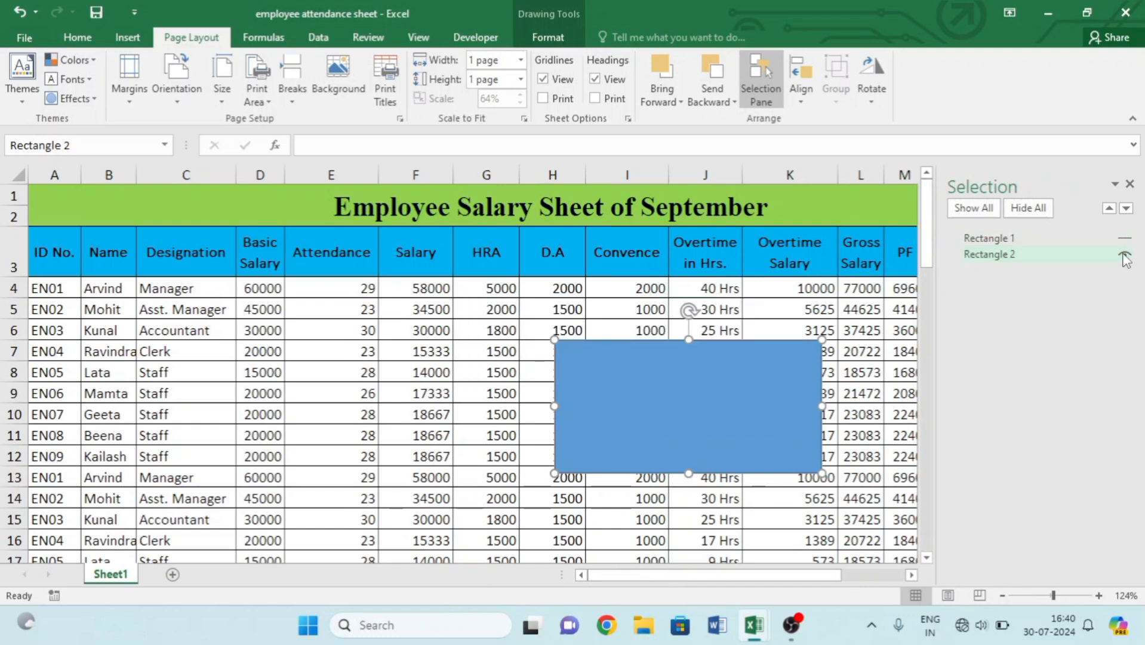
{"action": "left_click", "coordinate": [1125, 240]}
{"action": "left_click", "coordinate": [1125, 240]}
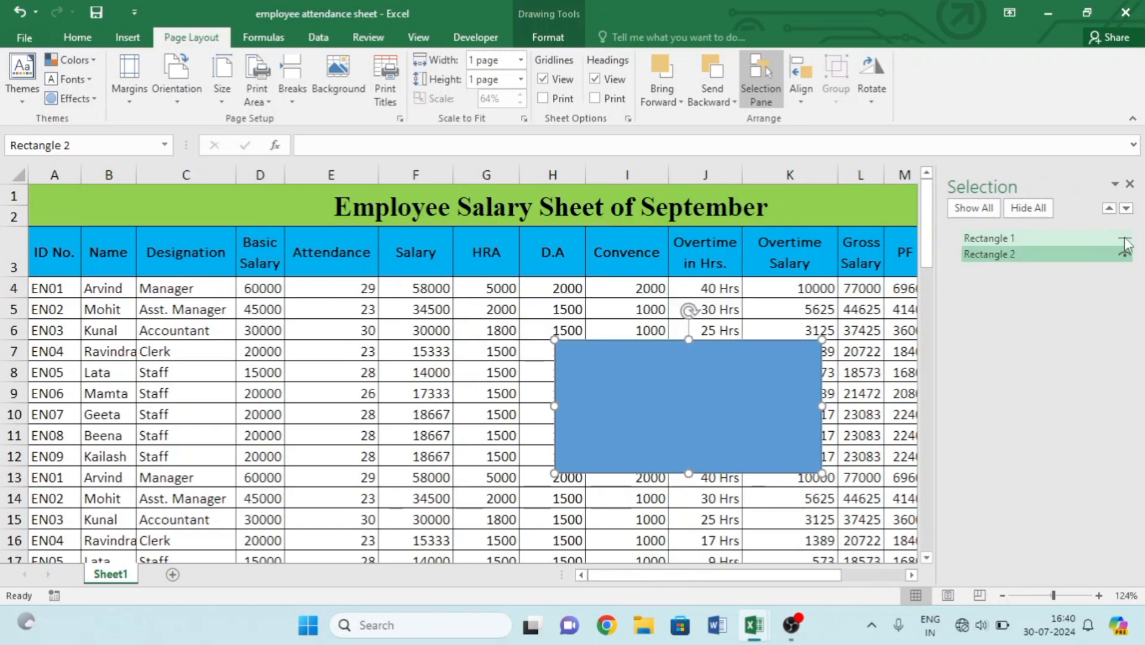
{"action": "left_click", "coordinate": [1125, 240]}
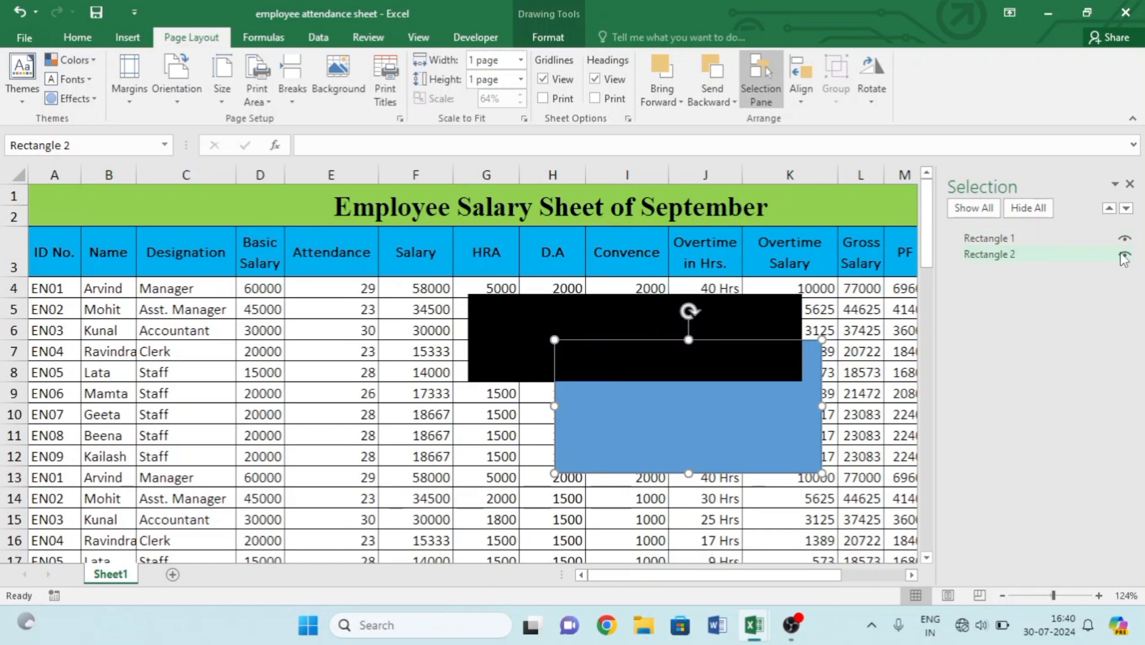
Hide Rectangle 2, and try hiding all shapes at once and showing them all again.
{"action": "left_click", "coordinate": [1125, 256]}
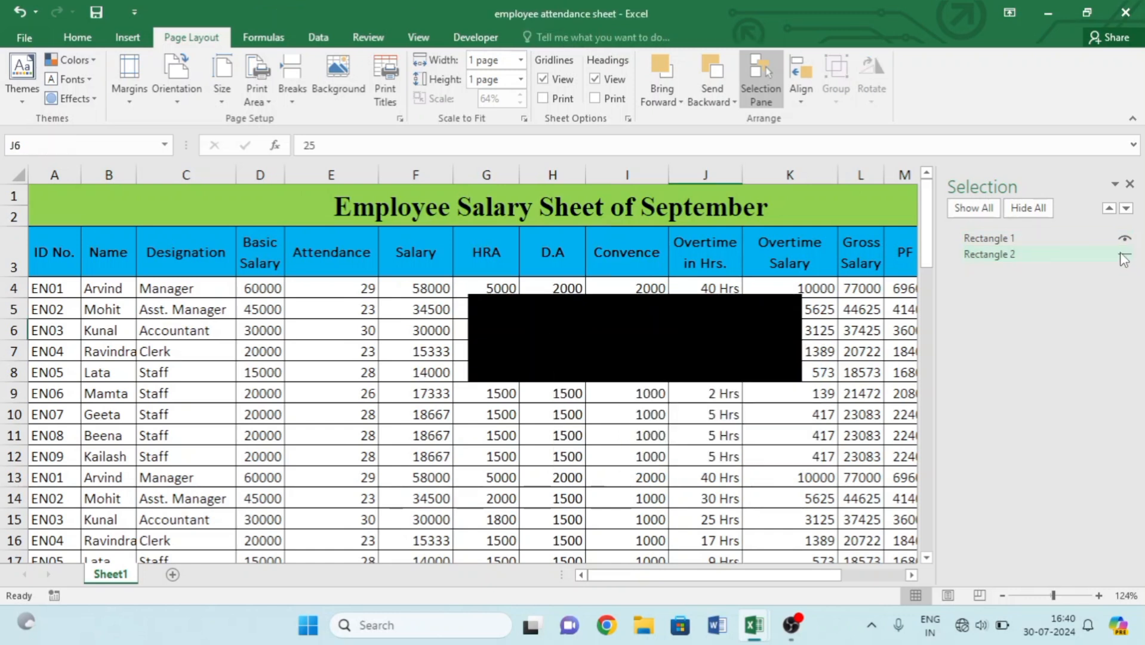
{"action": "left_click", "coordinate": [1034, 210]}
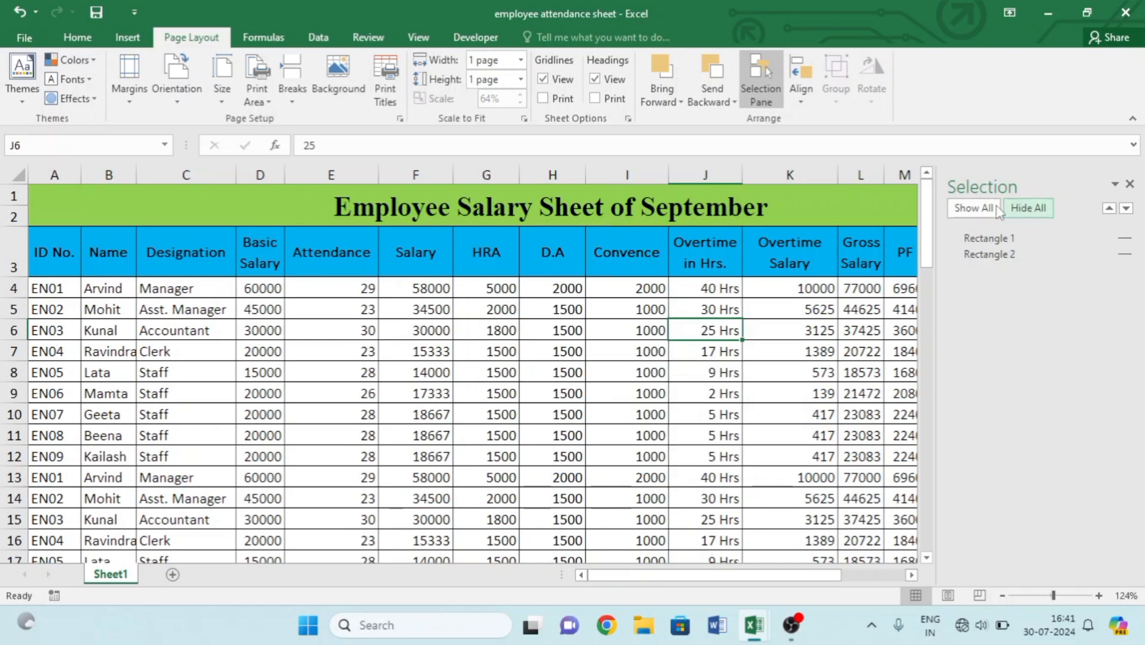
{"action": "left_click", "coordinate": [974, 209]}
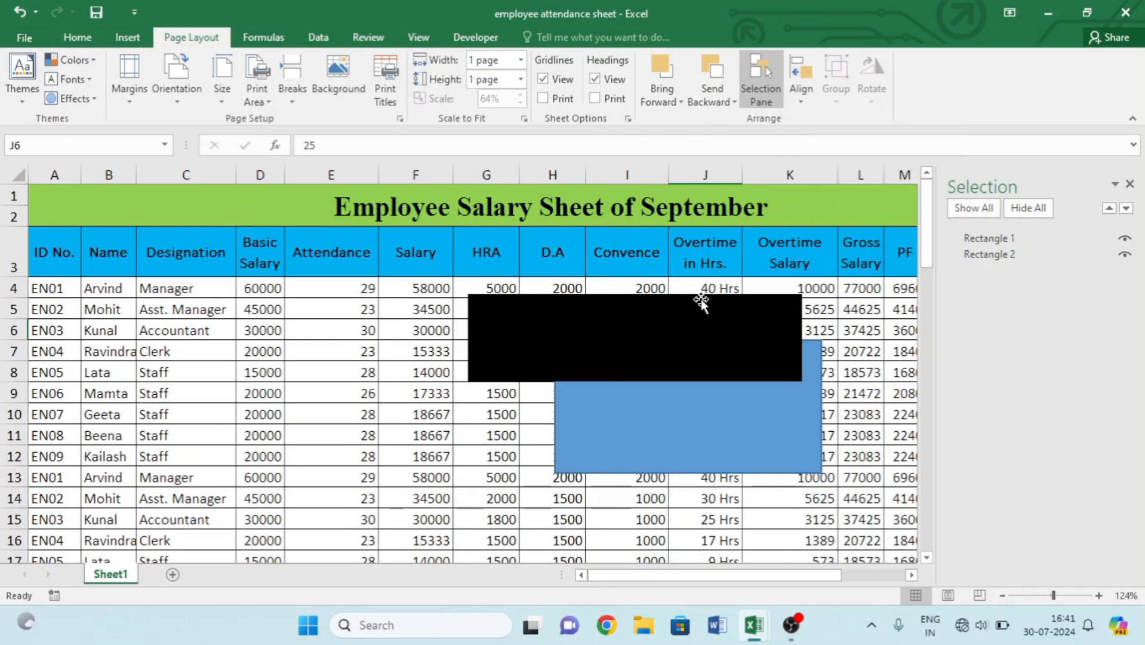
Group the black and blue rectangles and move the group down so it spans about rows 6 to 15.
{"action": "left_click", "coordinate": [646, 358]}
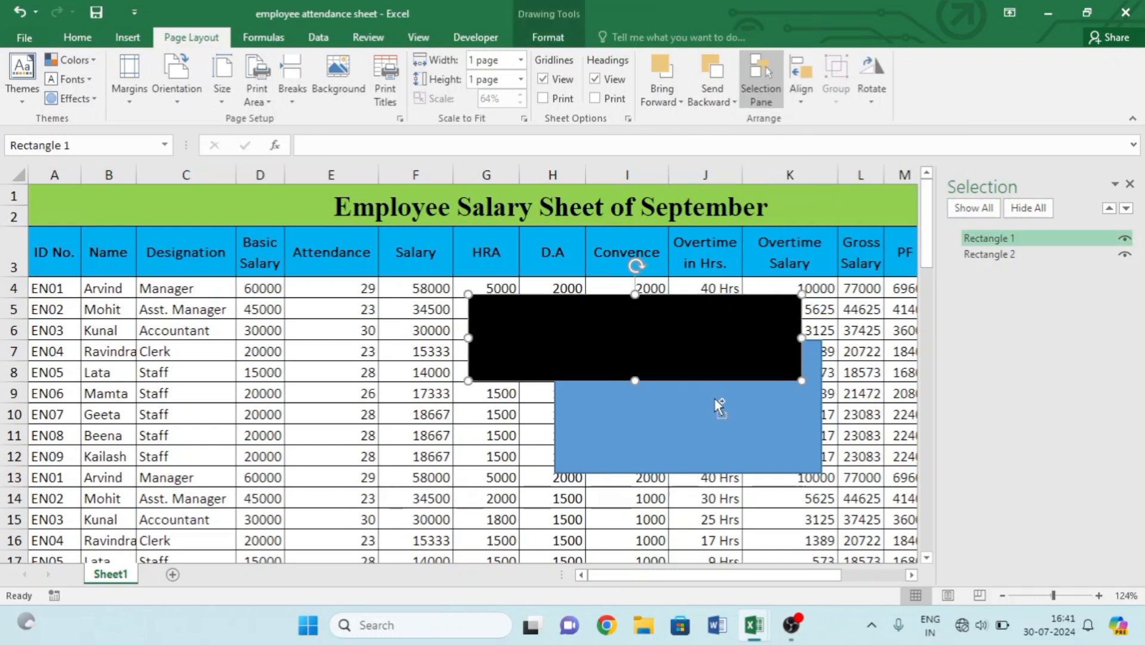
{"action": "left_click", "coordinate": [717, 434], "text": "shift"}
{"action": "left_click", "coordinate": [840, 79]}
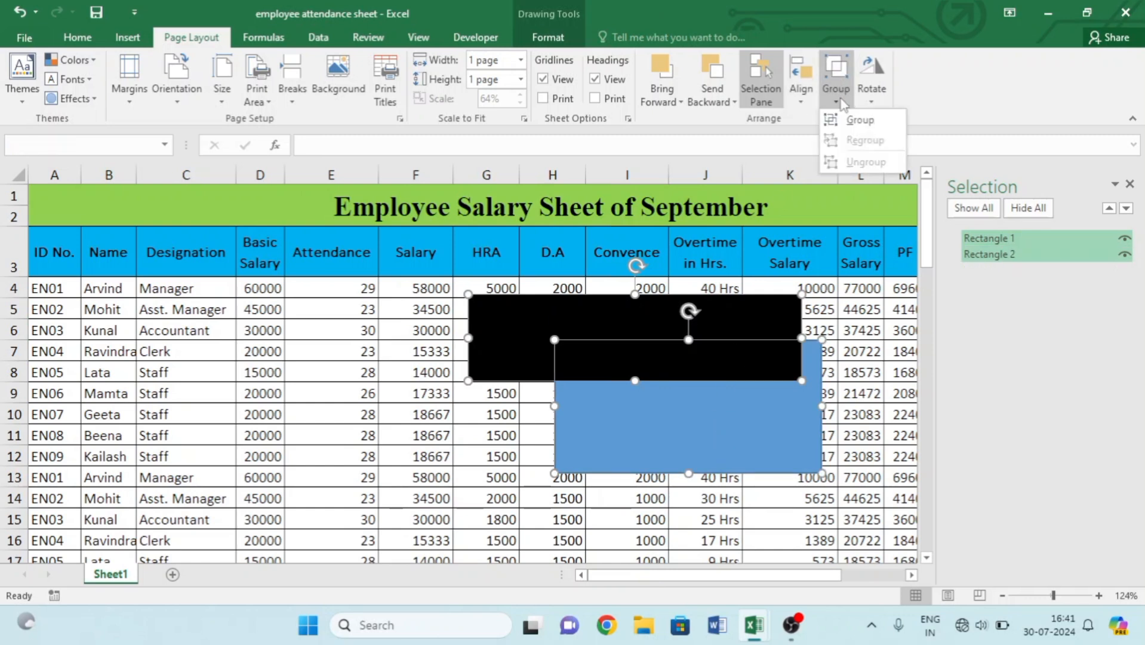
{"action": "left_click", "coordinate": [845, 120]}
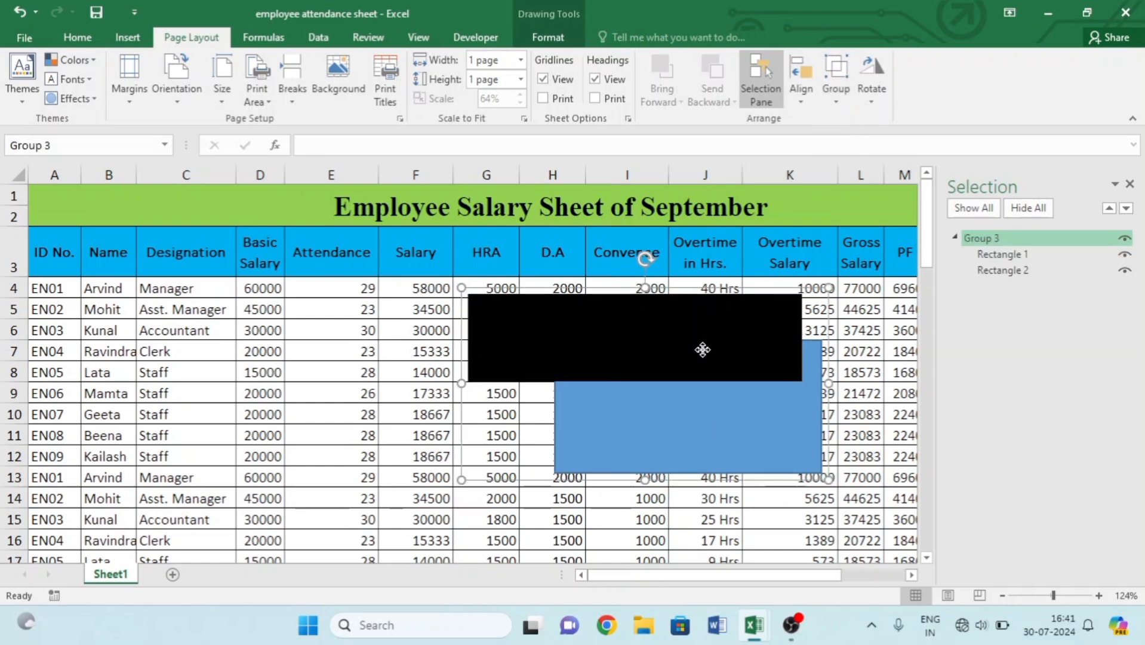
{"action": "left_click_drag", "start_coordinate": [702, 350], "coordinate": [664, 403]}
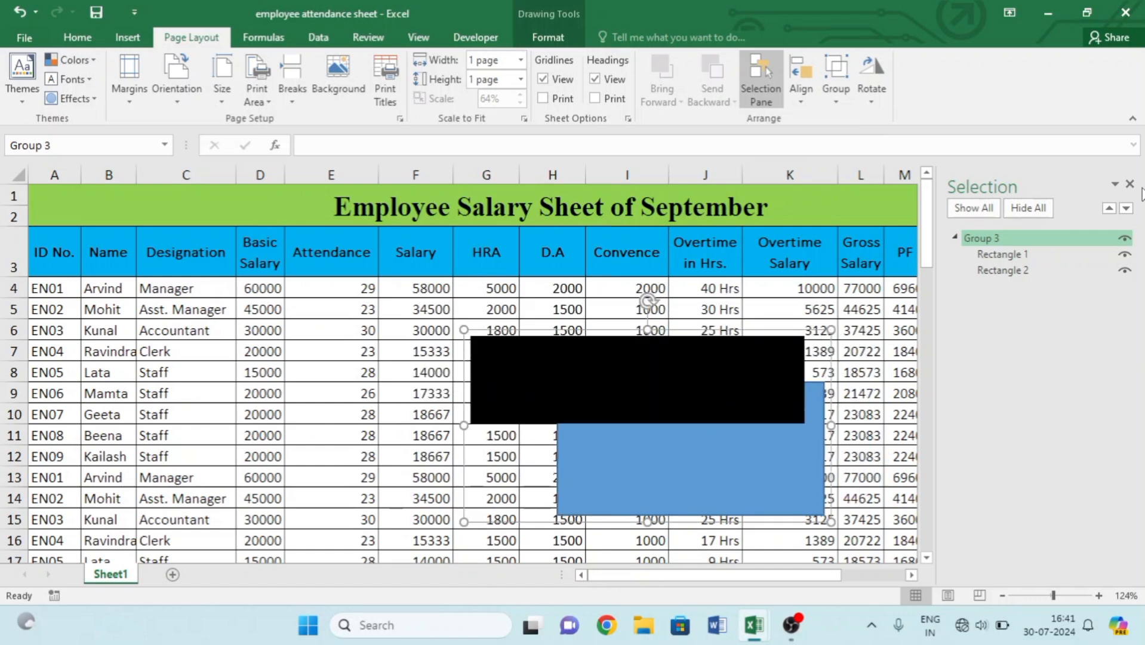
Preview the rotate and flip options on the grouped rectangles, and delete the group from the sheet.
{"action": "left_click", "coordinate": [867, 97]}
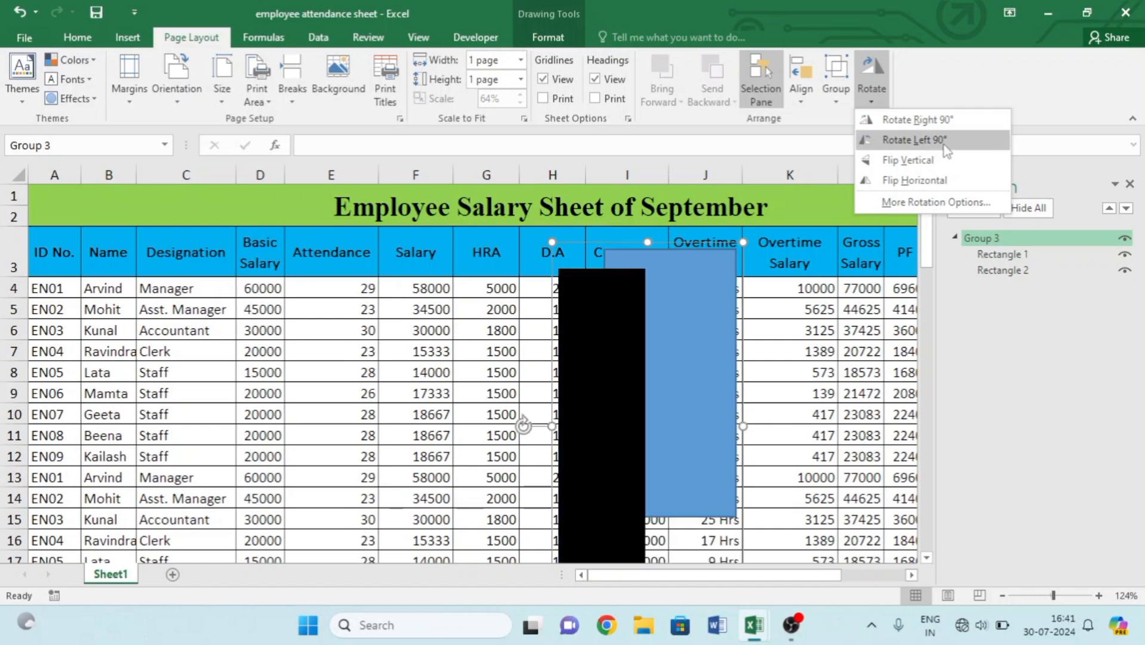
{"action": "left_click", "coordinate": [906, 182]}
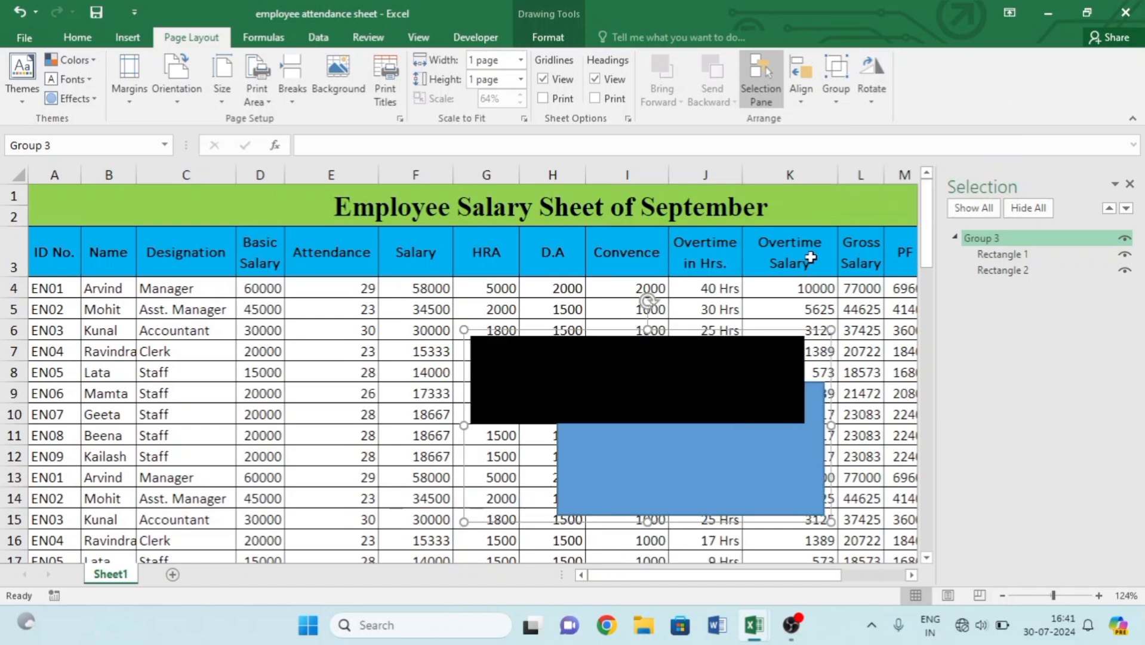
{"action": "left_click", "coordinate": [1130, 185]}
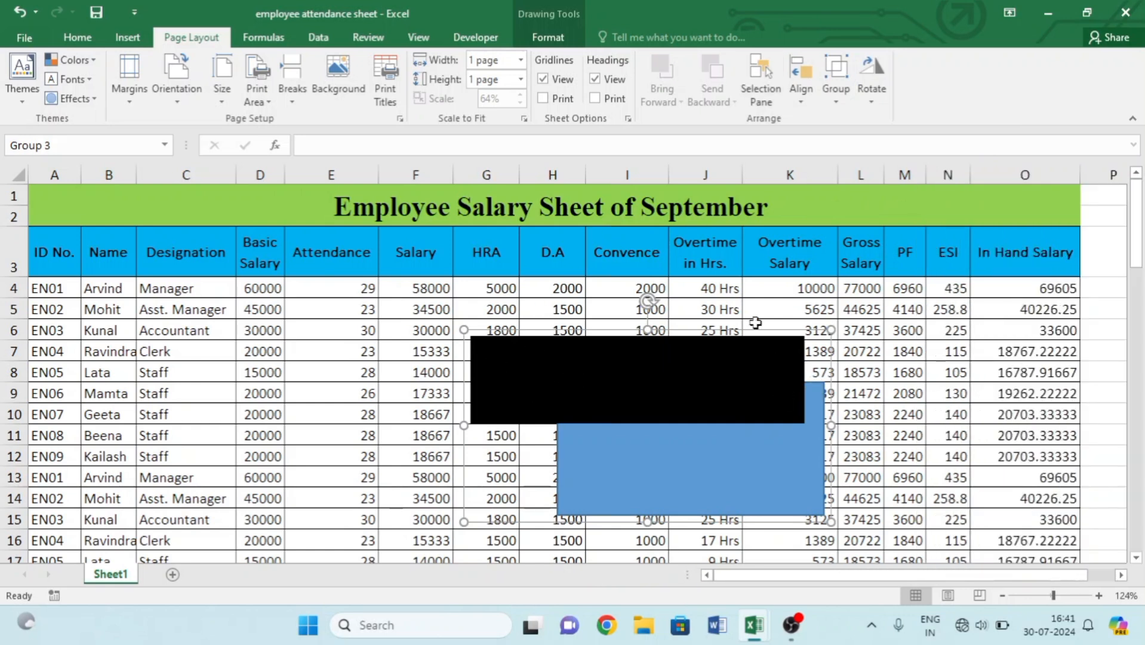
{"action": "key", "text": "Delete"}
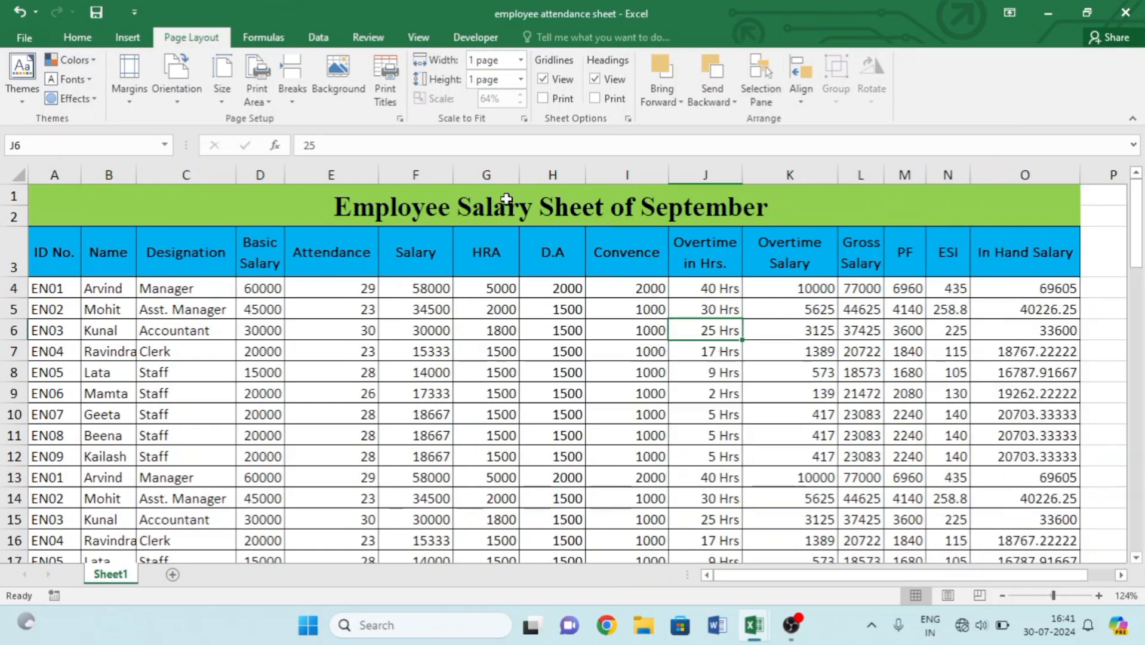